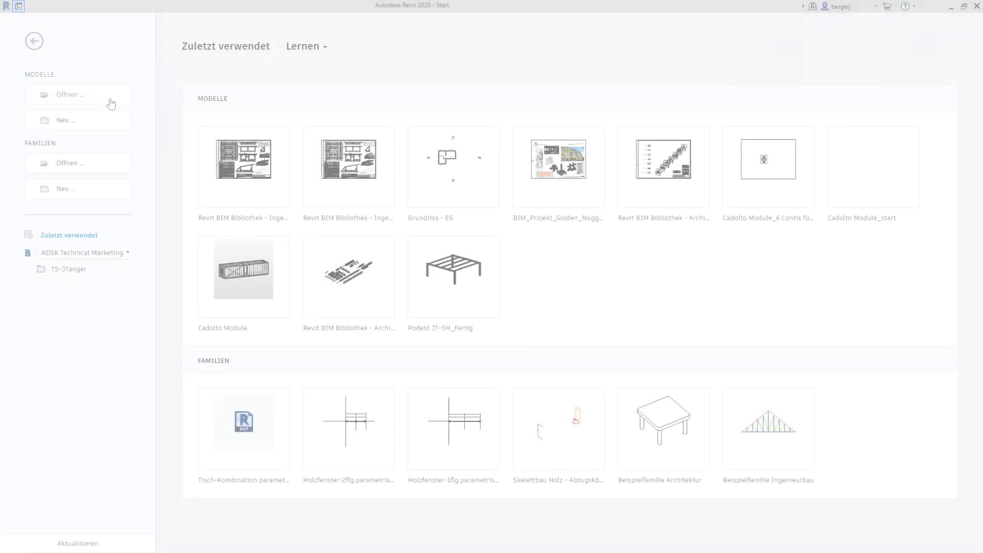
Open Holzbau.rvt from the Revit BIM Bibliotheken folder.
{"action": "left_click", "coordinate": [101, 96]}
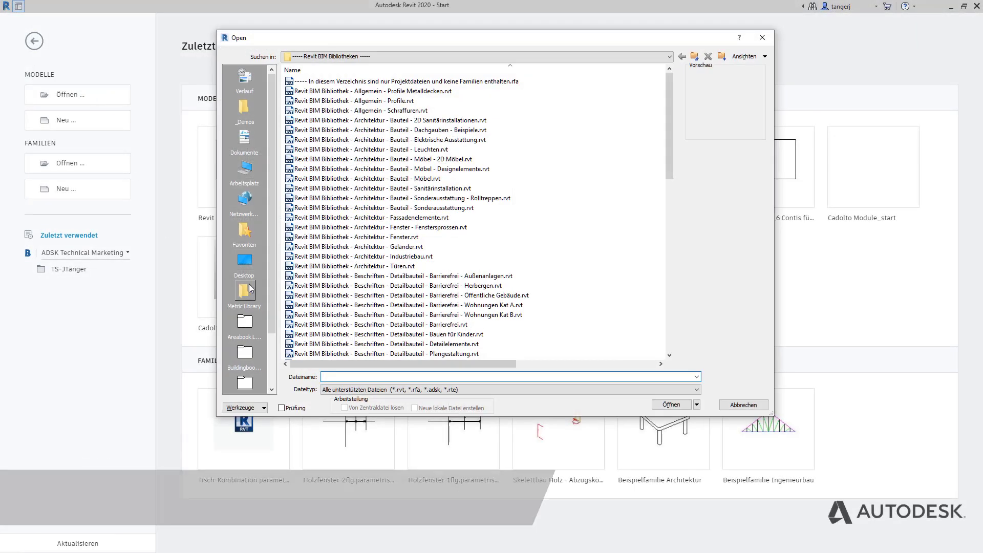
{"action": "double_click", "coordinate": [336, 82]}
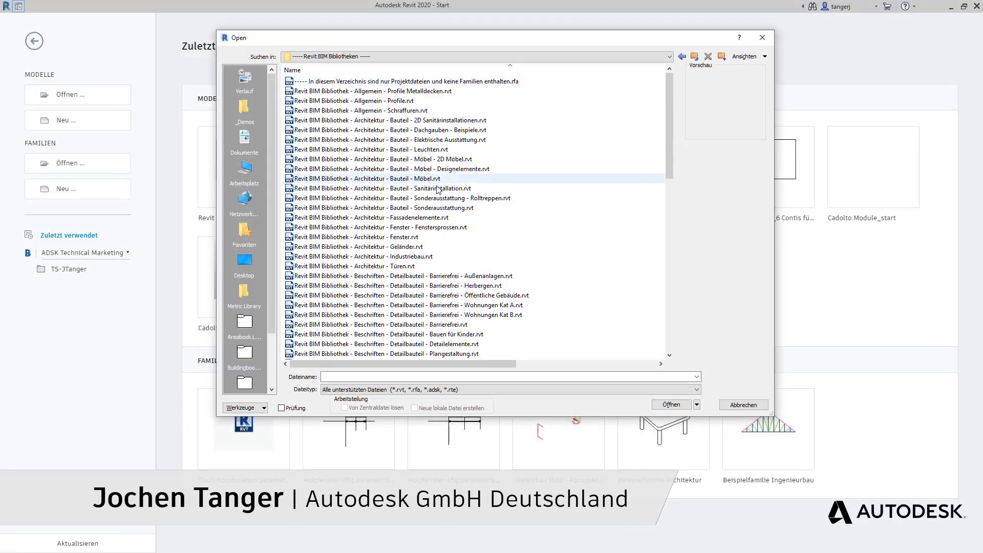
{"action": "left_click", "coordinate": [669, 259]}
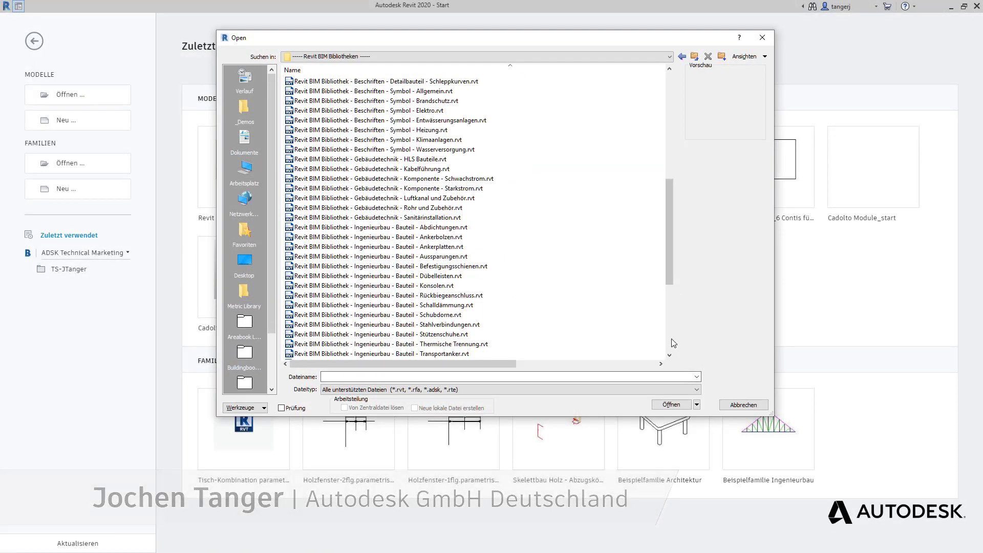
{"action": "scroll", "coordinate": [461, 256], "scroll_direction": "down", "scroll_amount": 6}
{"action": "left_click", "coordinate": [389, 207]}
{"action": "left_click", "coordinate": [675, 404]}
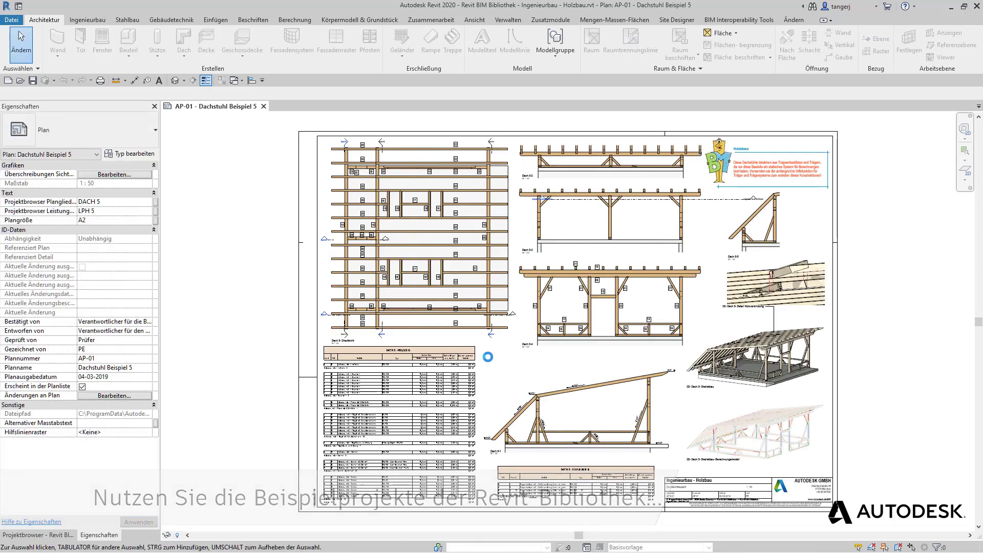
Open the 3D- Skelettbau Dach 4 view from the 03_DACH 4 group in the Project Browser.
{"action": "left_click", "coordinate": [61, 535]}
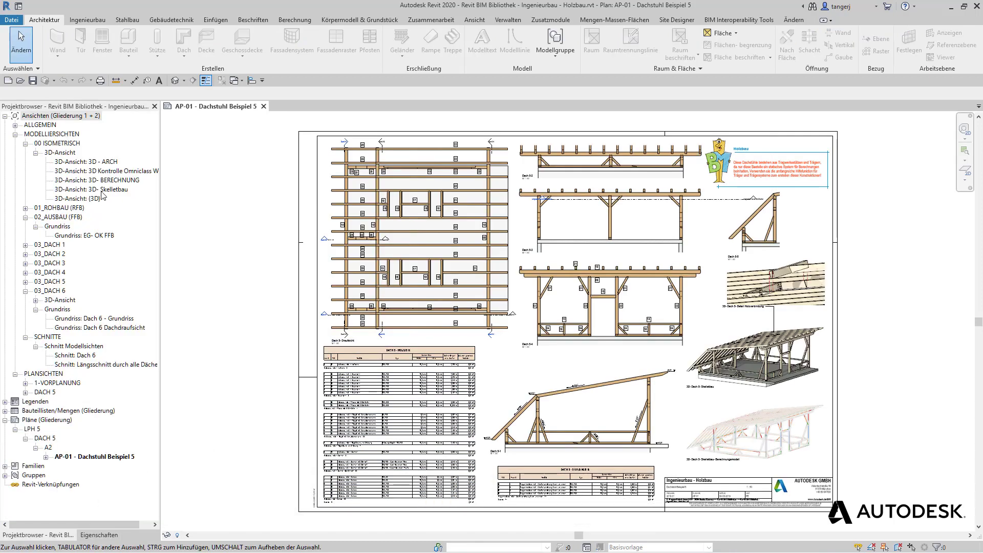
{"action": "double_click", "coordinate": [102, 189]}
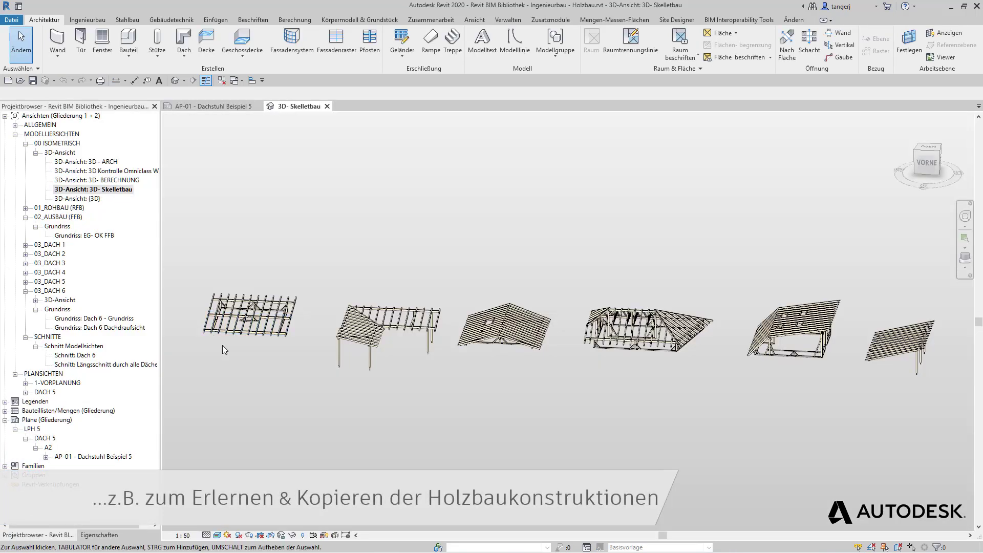
{"action": "scroll", "coordinate": [653, 382], "scroll_direction": "up", "scroll_amount": 3}
{"action": "scroll", "coordinate": [724, 312], "scroll_direction": "up", "scroll_amount": 3}
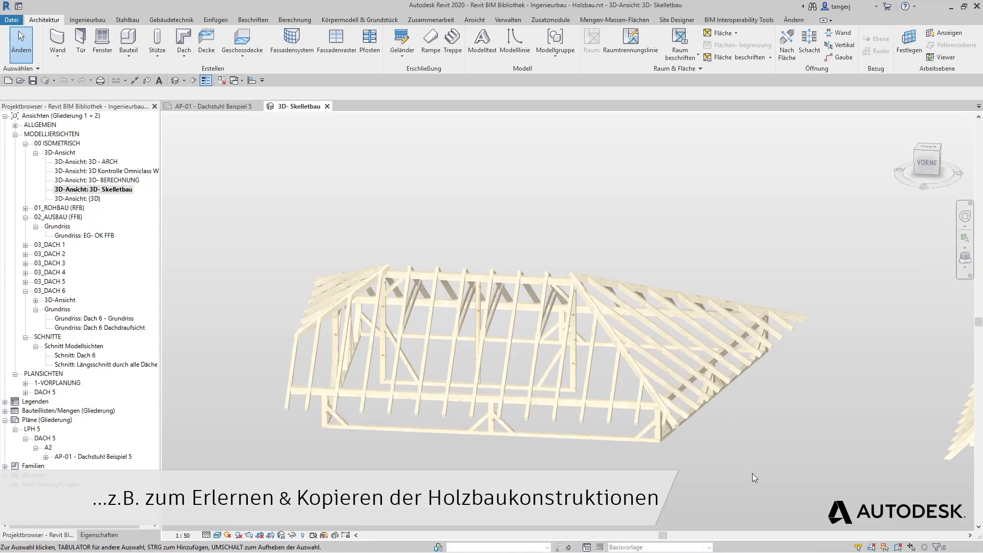
{"action": "middle_click_drag", "start_coordinate": [751, 473], "coordinate": [729, 423]}
{"action": "double_click", "coordinate": [50, 272]}
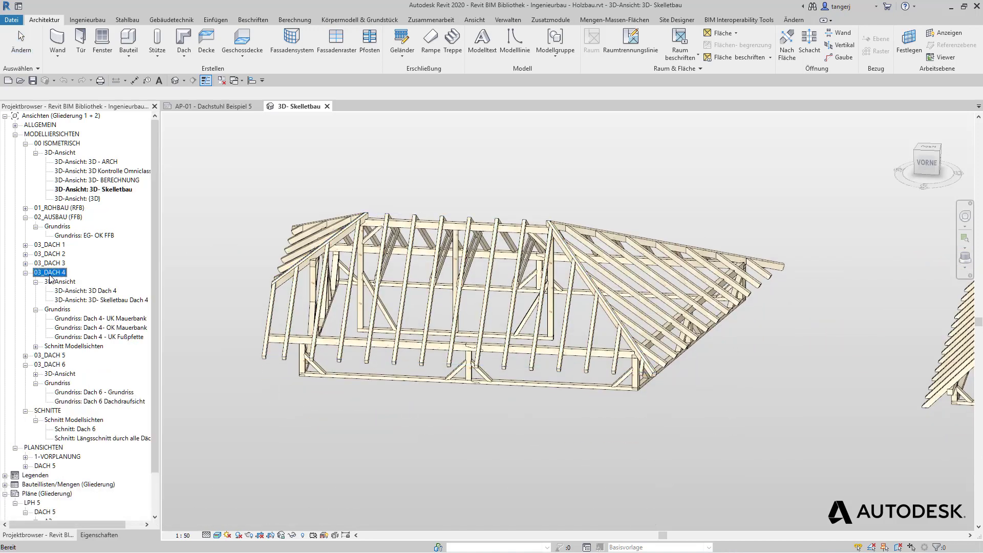
{"action": "double_click", "coordinate": [91, 301]}
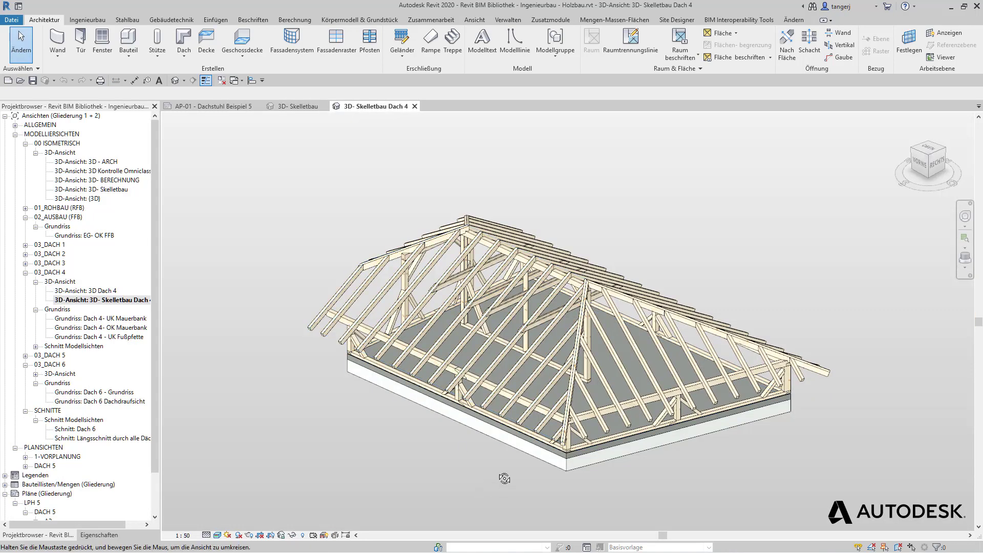
Delete the rafter at the roof hip.
{"action": "middle_click_drag", "start_coordinate": [504, 478], "coordinate": [551, 445], "text": "shift"}
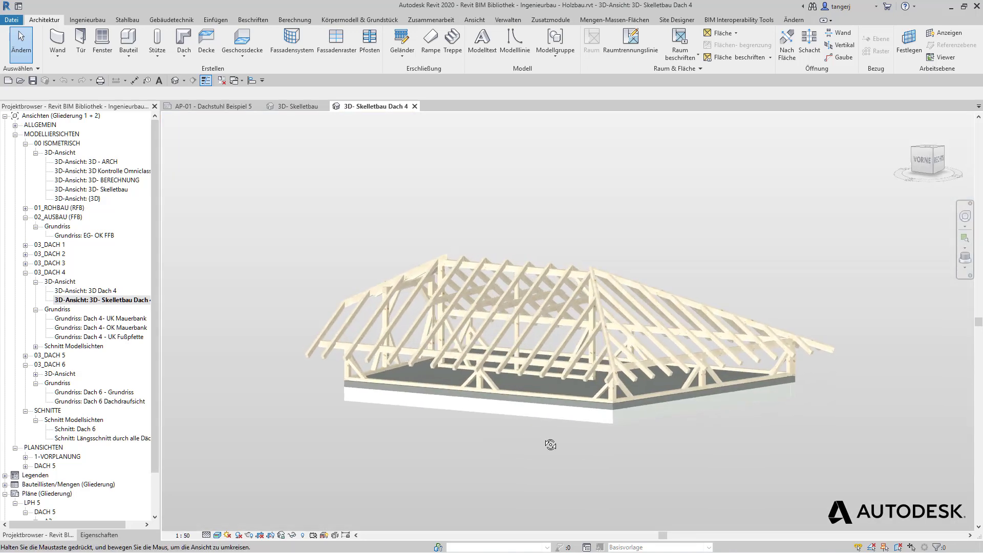
{"action": "scroll", "coordinate": [631, 383], "scroll_direction": "up", "scroll_amount": 2}
{"action": "scroll", "coordinate": [668, 369], "scroll_direction": "up", "scroll_amount": 5}
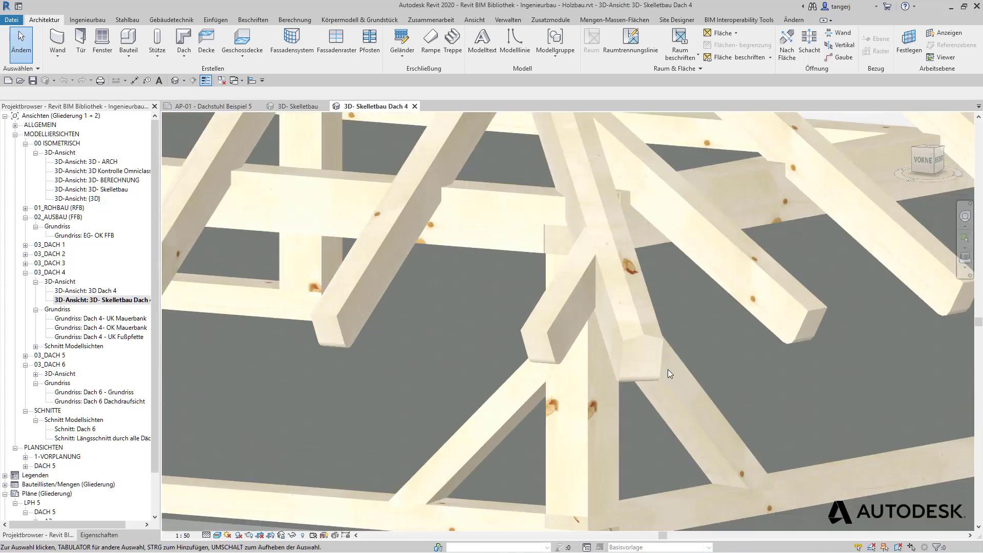
{"action": "left_click", "coordinate": [629, 355]}
{"action": "mouse_move", "coordinate": [578, 385]}
{"action": "middle_mouse_down", "text": "shift"}
{"action": "mouse_move", "coordinate": [599, 389]}
{"action": "mouse_move", "coordinate": [572, 289]}
{"action": "mouse_move", "coordinate": [387, 299]}
{"action": "mouse_move", "coordinate": [595, 378]}
{"action": "mouse_move", "coordinate": [492, 287]}
{"action": "middle_mouse_up", "text": "shift"}
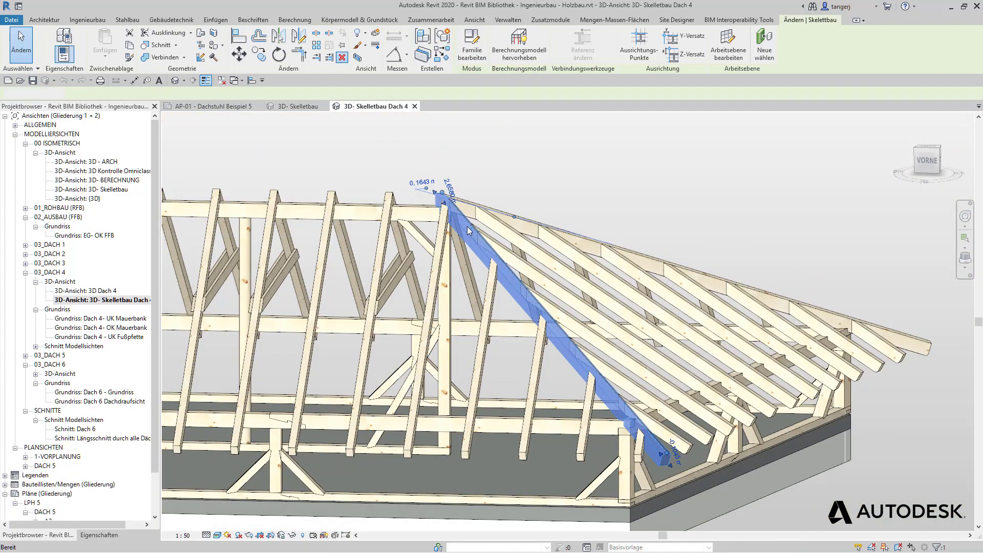
{"action": "key", "text": "Delete"}
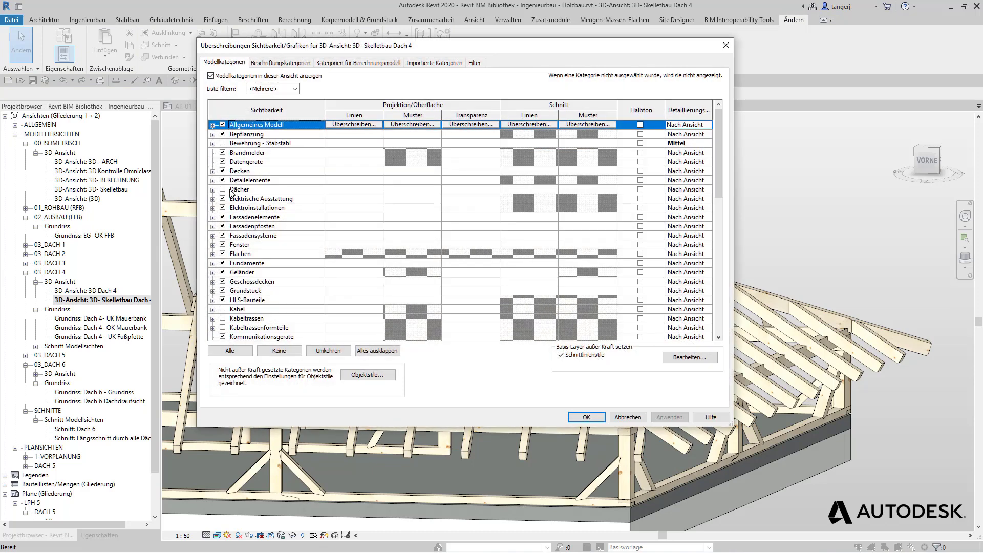
Make the Dächer roof surfaces transparent in Visibility/Graphics.
{"action": "left_click", "coordinate": [231, 190]}
{"action": "left_click", "coordinate": [472, 189]}
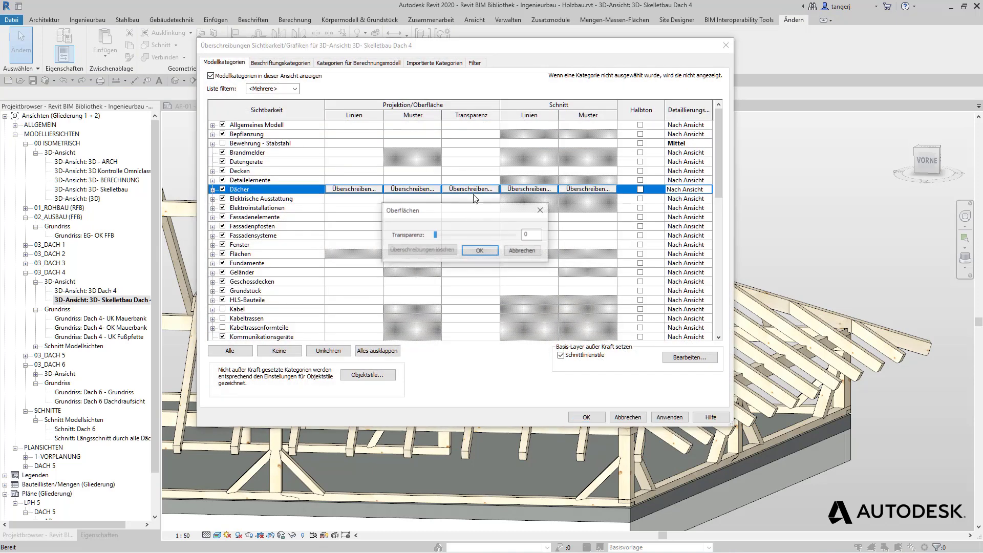
{"action": "type", "text": "100"}
{"action": "left_click", "coordinate": [480, 250]}
{"action": "left_click", "coordinate": [586, 417]}
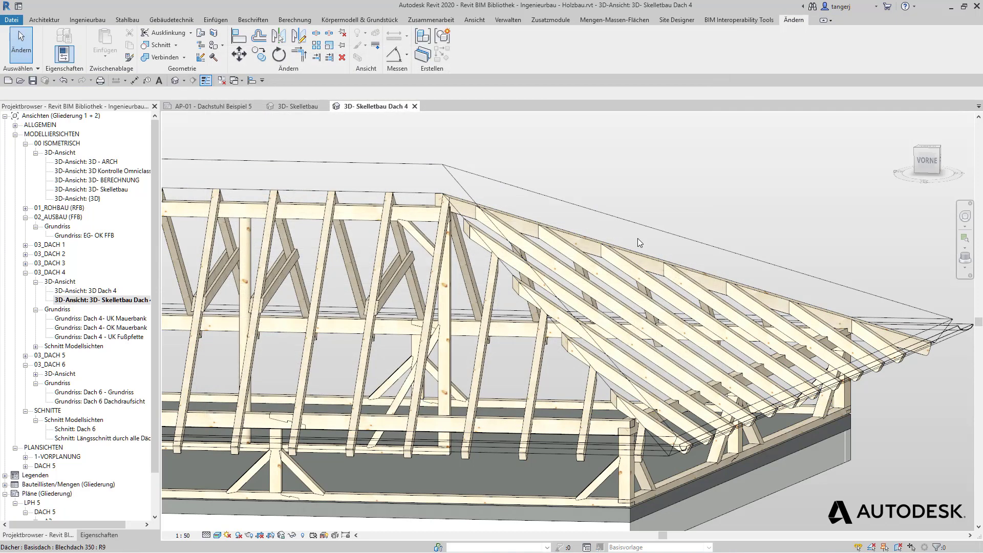
Place a Sparren mit Zierkopf 140x220 beam from the lower roof corner to the upper roof point.
{"action": "left_click", "coordinate": [87, 20]}
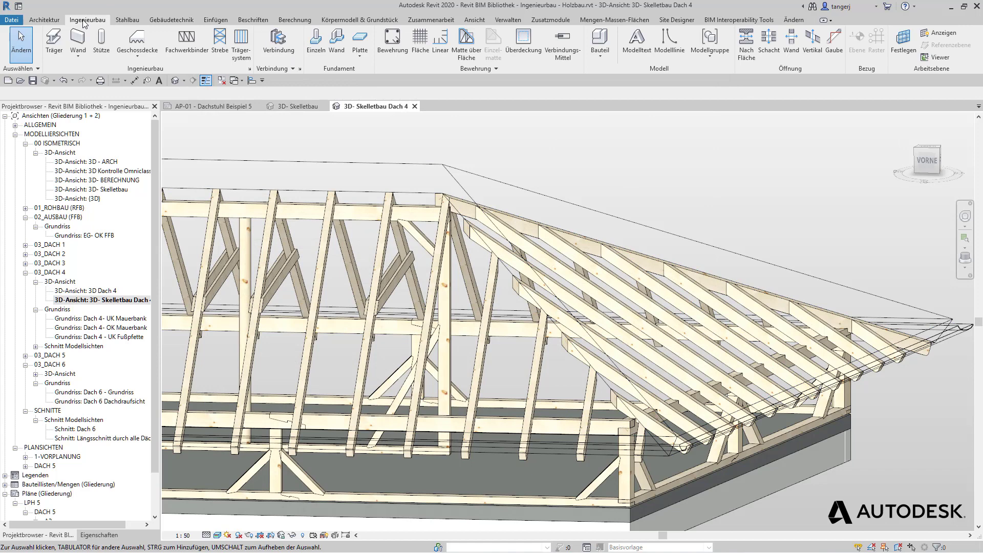
{"action": "left_click", "coordinate": [54, 45]}
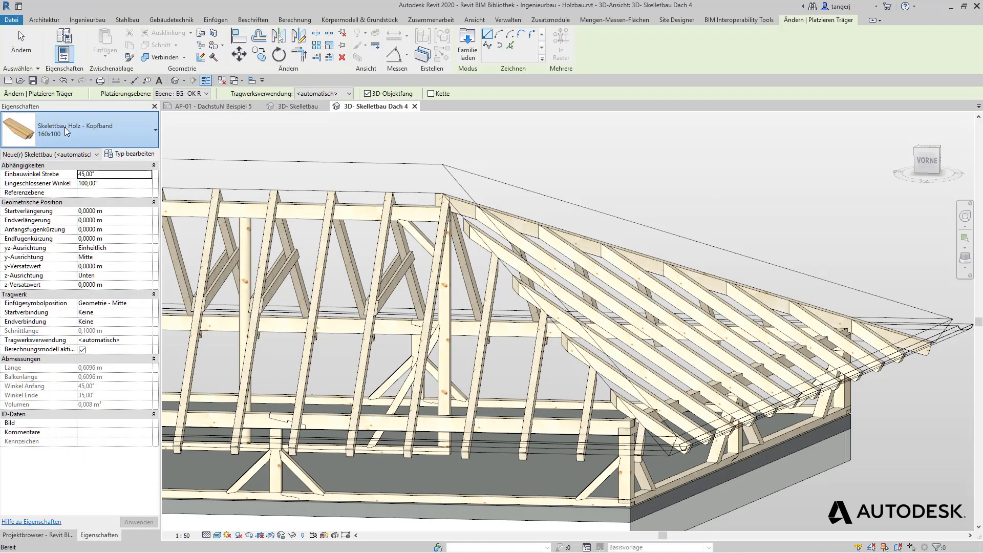
{"action": "left_click", "coordinate": [65, 131]}
{"action": "type", "text": "spar"}
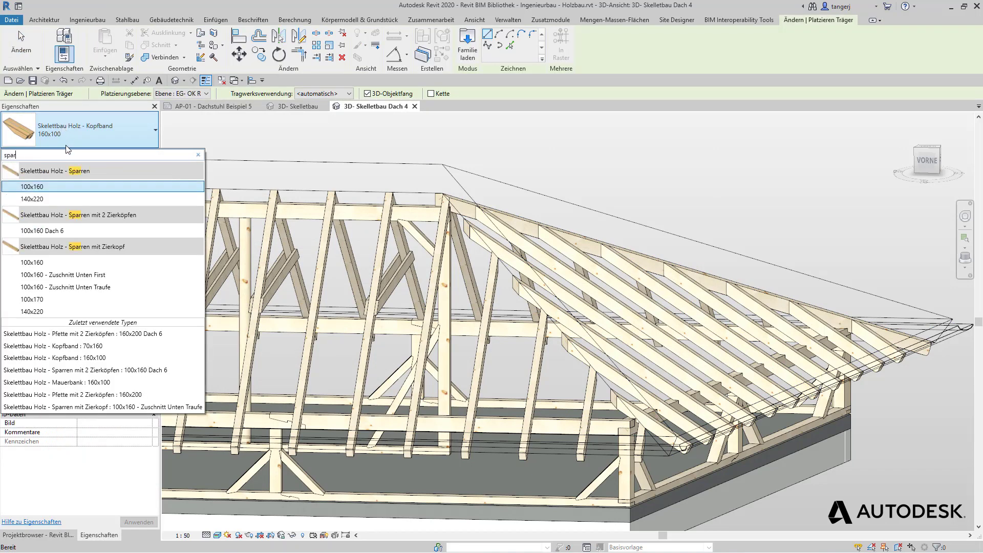
{"action": "left_click", "coordinate": [67, 311]}
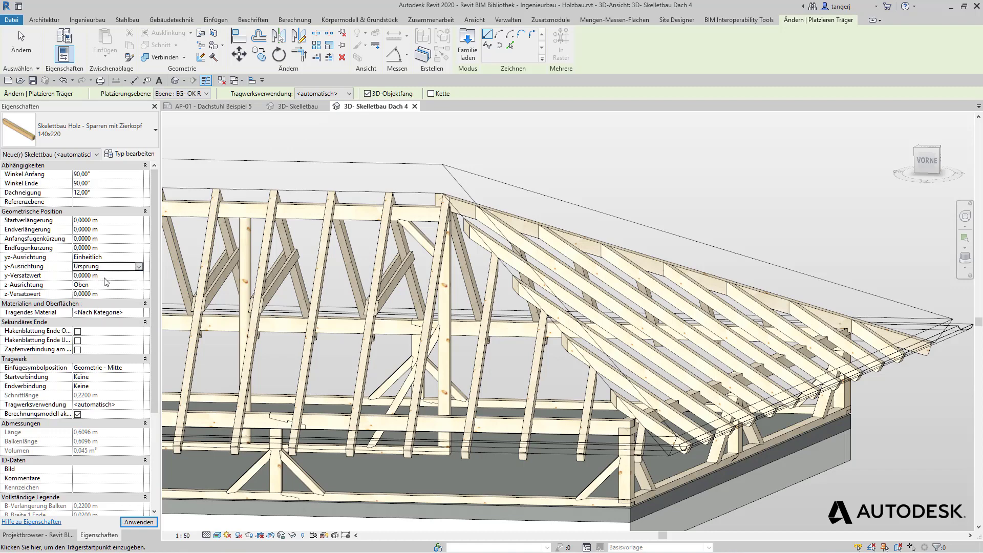
{"action": "scroll", "coordinate": [676, 463], "scroll_direction": "up", "scroll_amount": 3}
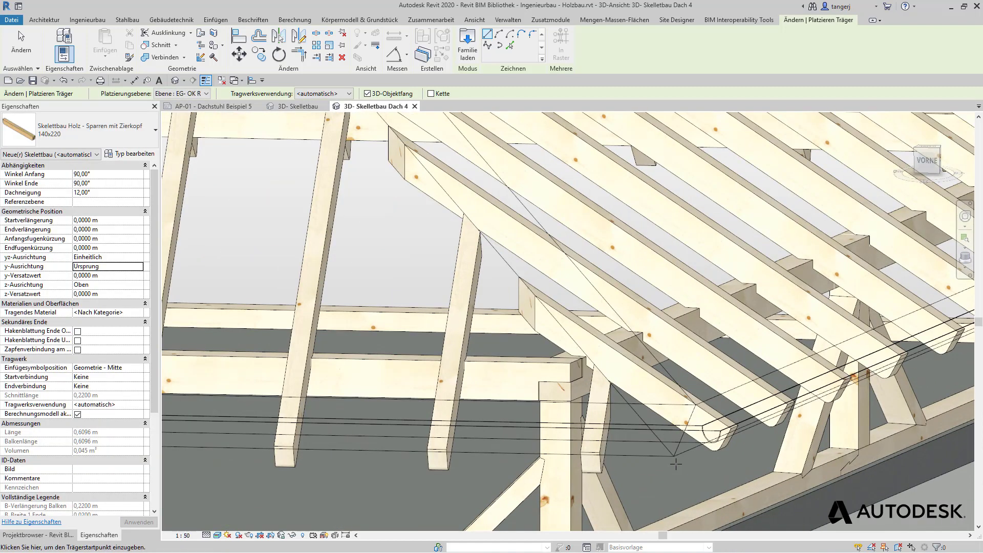
{"action": "left_click", "coordinate": [675, 456]}
{"action": "scroll", "coordinate": [589, 384], "scroll_direction": "down", "scroll_amount": 5}
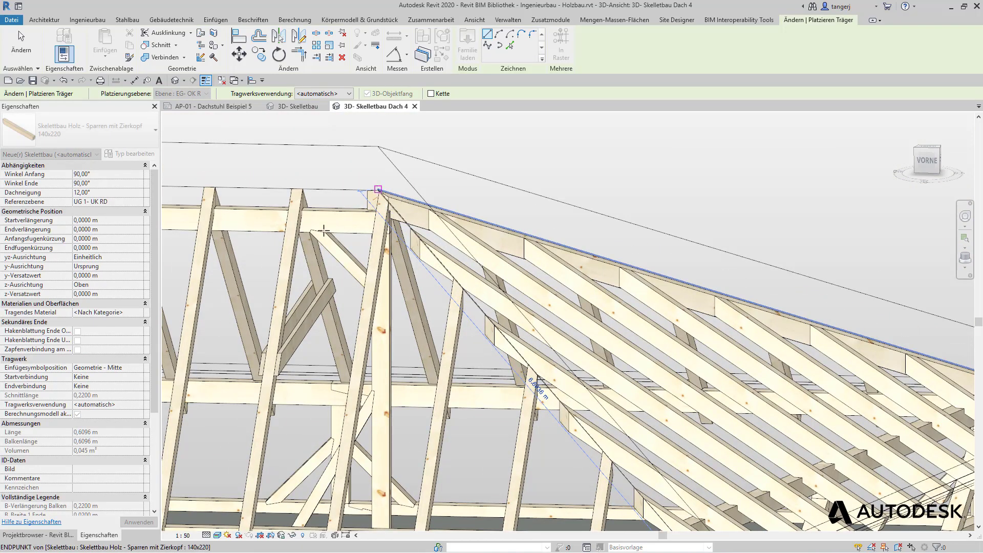
{"action": "left_click", "coordinate": [378, 189]}
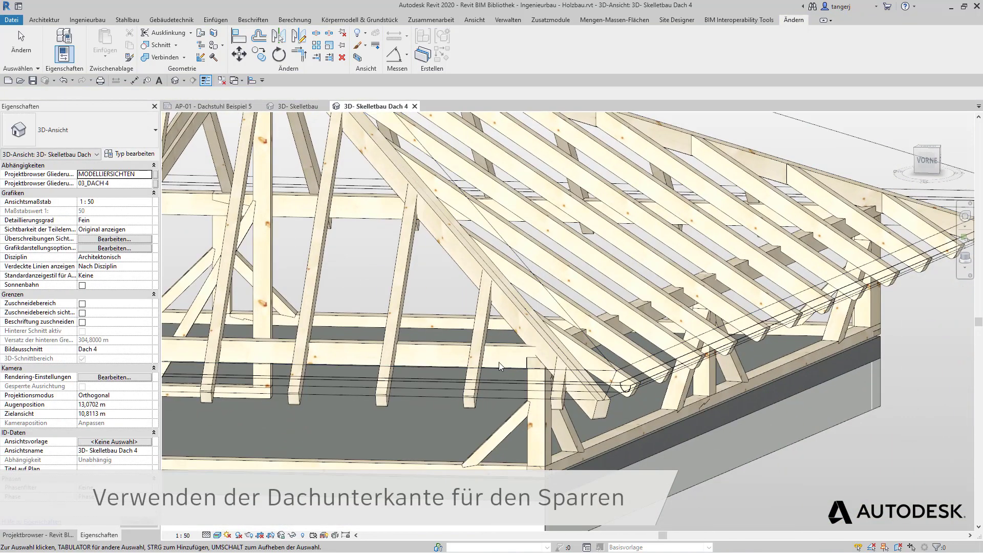
Draw section Schnitt 1 across the roof in the Dach 4 - UK Fußpfette plan.
{"action": "left_click", "coordinate": [71, 535]}
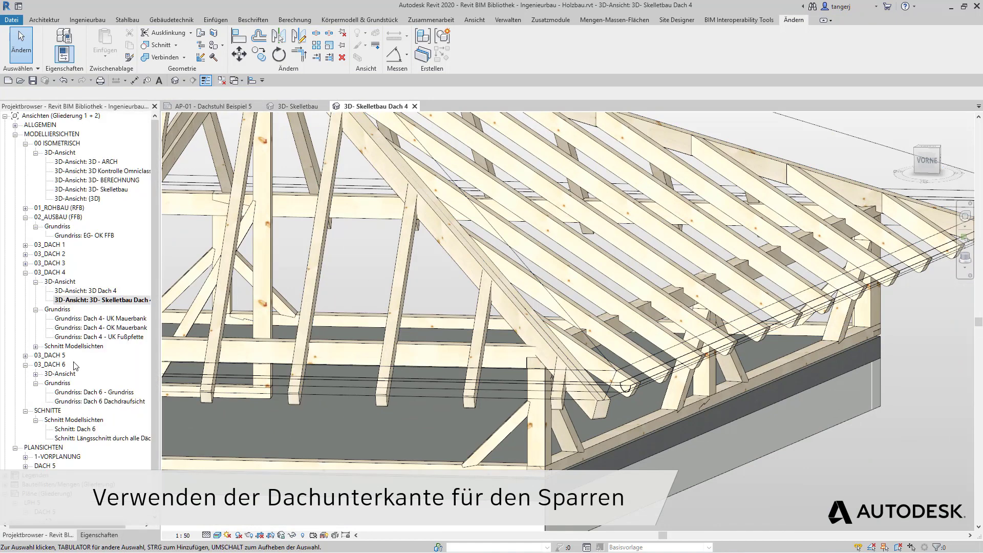
{"action": "double_click", "coordinate": [101, 337]}
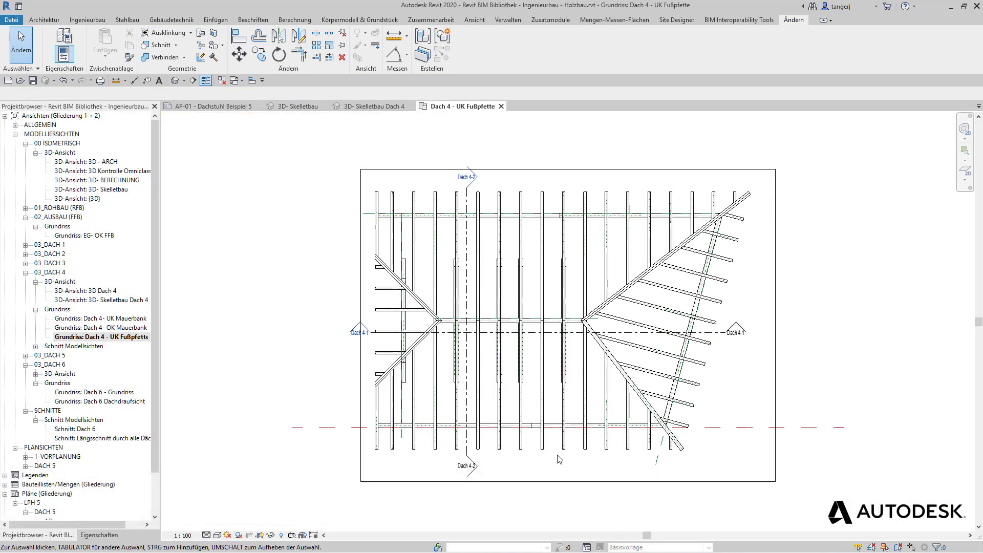
{"action": "left_click", "coordinate": [473, 19]}
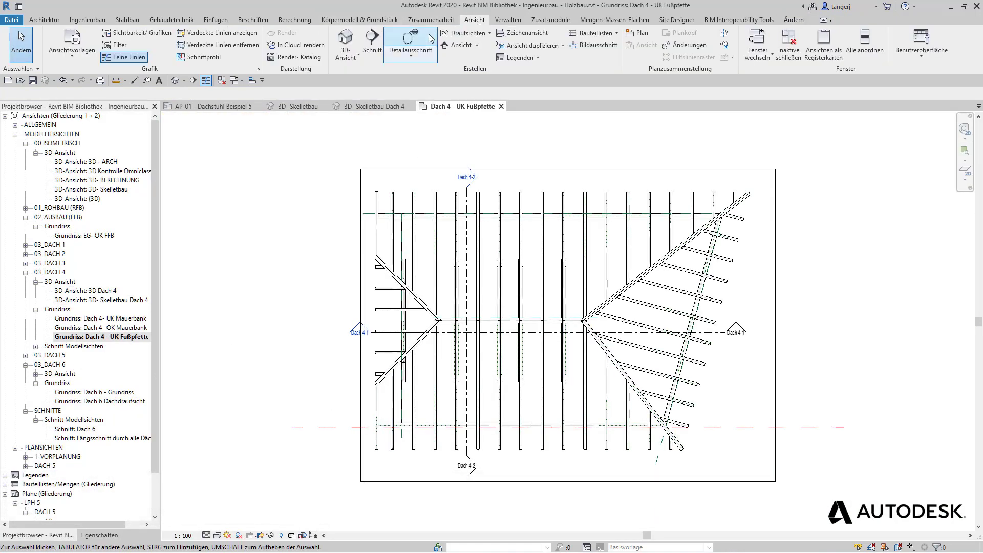
{"action": "left_click", "coordinate": [372, 52]}
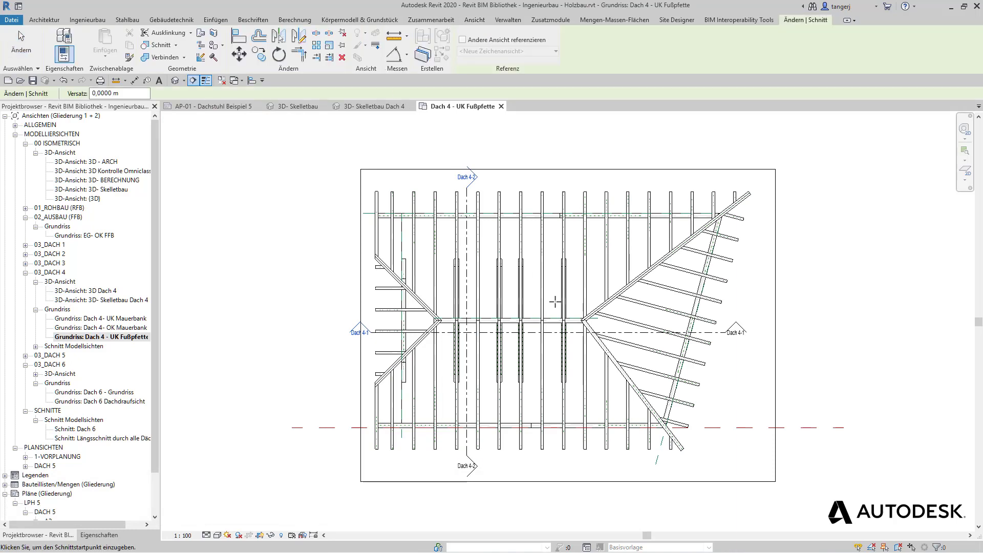
{"action": "left_click", "coordinate": [696, 491]}
{"action": "scroll", "coordinate": [745, 272], "scroll_direction": "down", "scroll_amount": 2}
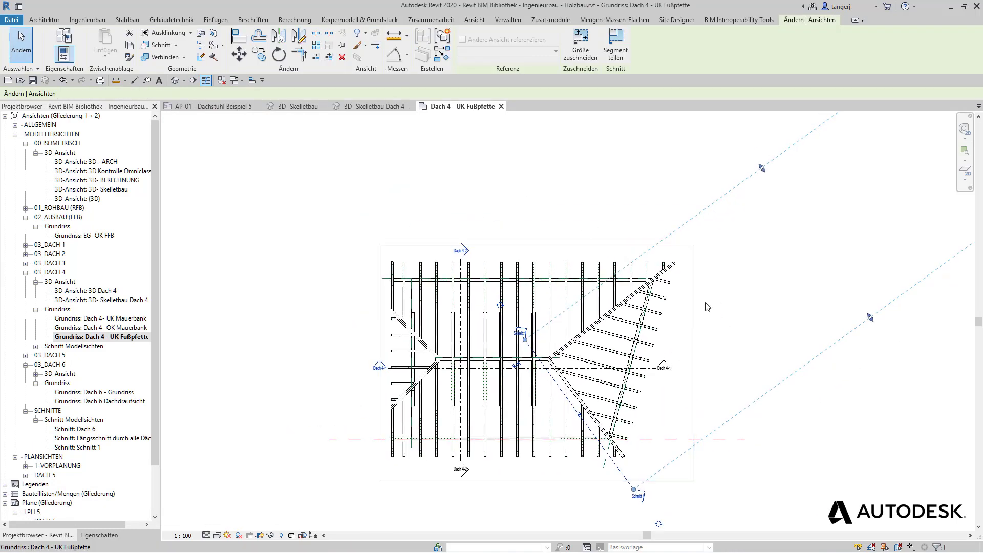
{"action": "scroll", "coordinate": [744, 272], "scroll_direction": "down", "scroll_amount": 2}
{"action": "scroll", "coordinate": [744, 272], "scroll_direction": "down", "scroll_amount": 1}
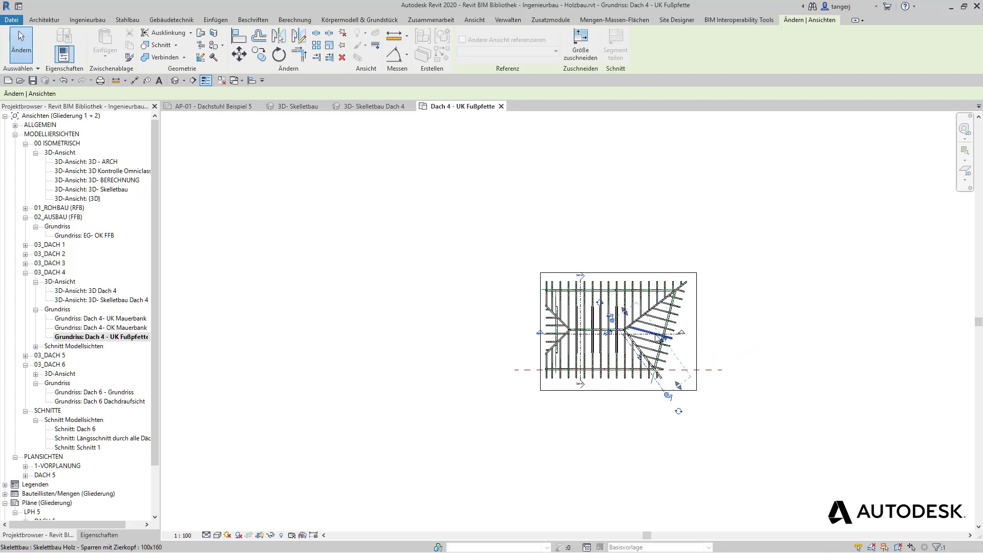
{"action": "scroll", "coordinate": [660, 338], "scroll_direction": "up", "scroll_amount": 3}
In Schnitt 1, drag the eave rafter's lower end to a new length.
{"action": "left_click", "coordinate": [251, 81]}
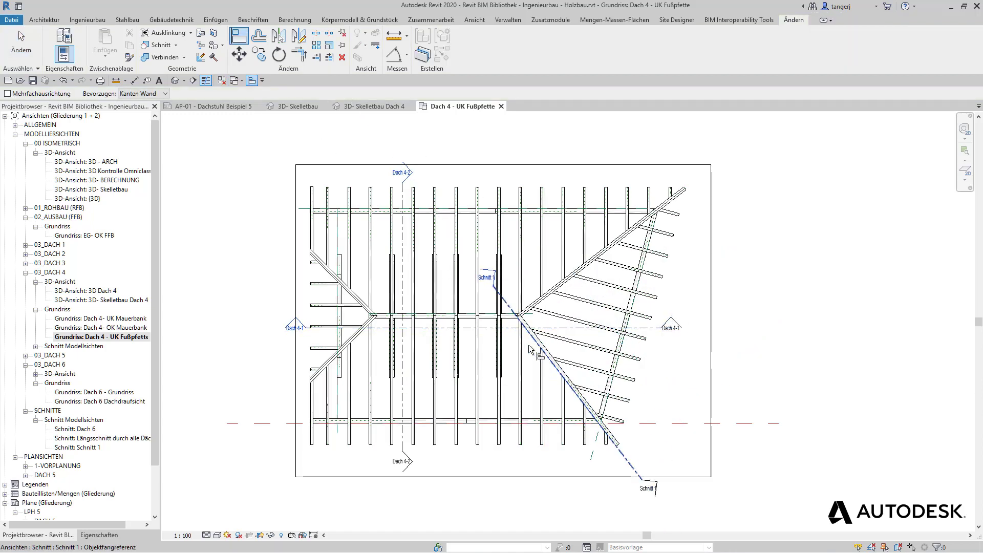
{"action": "double_click", "coordinate": [497, 279]}
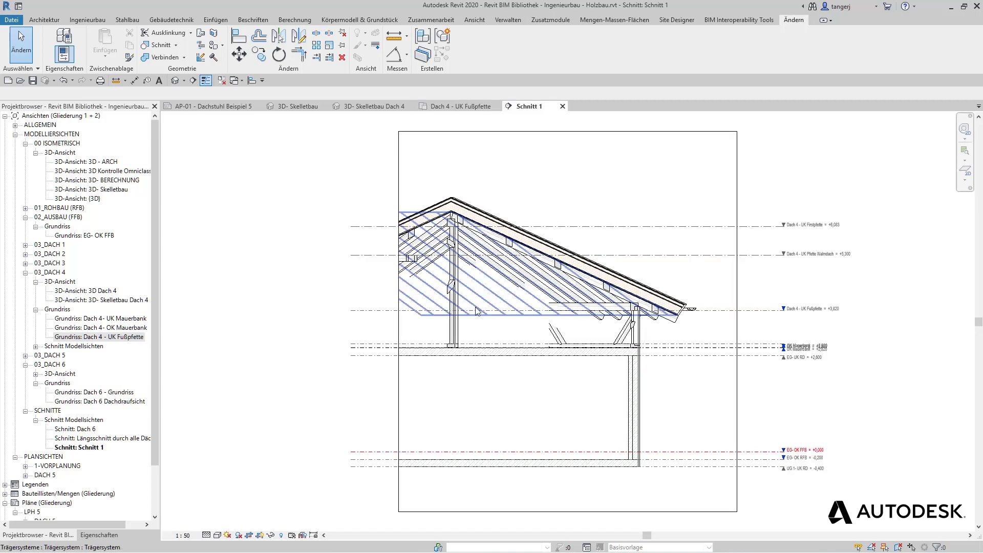
{"action": "scroll", "coordinate": [691, 307], "scroll_direction": "up", "scroll_amount": 5}
{"action": "scroll", "coordinate": [691, 307], "scroll_direction": "up", "scroll_amount": 2}
{"action": "scroll", "coordinate": [688, 359], "scroll_direction": "up", "scroll_amount": 2}
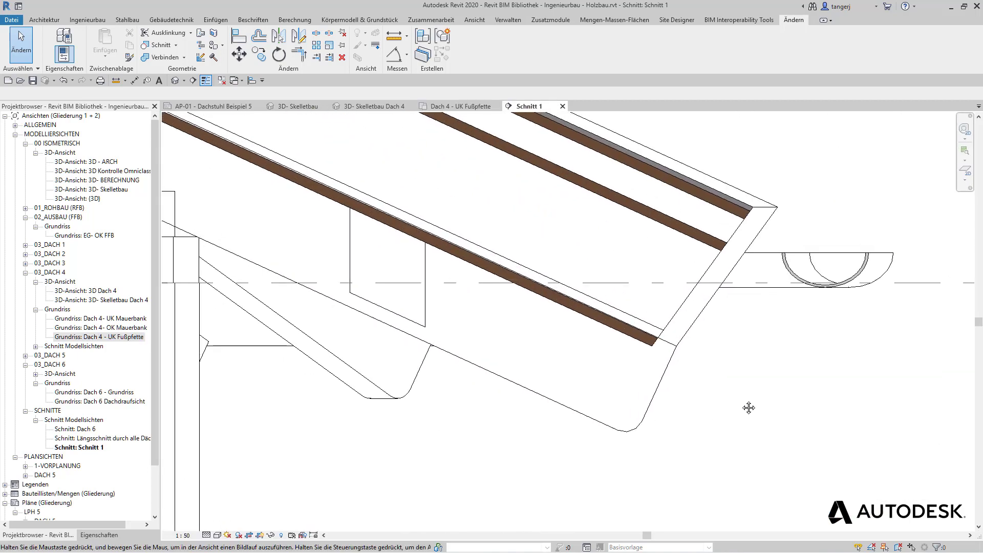
{"action": "scroll", "coordinate": [687, 406], "scroll_direction": "up", "scroll_amount": 2}
{"action": "left_click", "coordinate": [664, 446]}
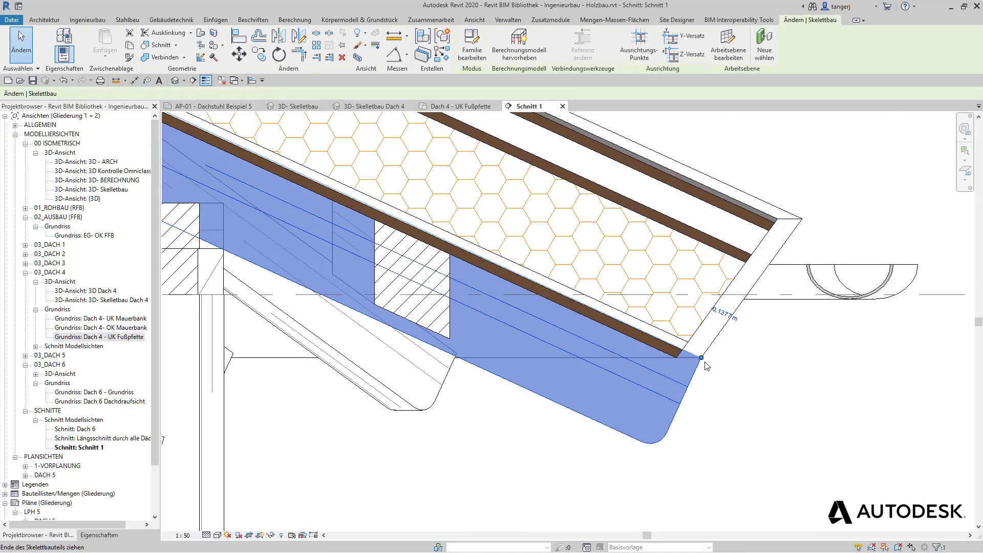
{"action": "mouse_move", "coordinate": [701, 358]}
{"action": "left_mouse_down"}
{"action": "mouse_move", "coordinate": [666, 352]}
{"action": "mouse_move", "coordinate": [663, 384]}
{"action": "left_mouse_up"}
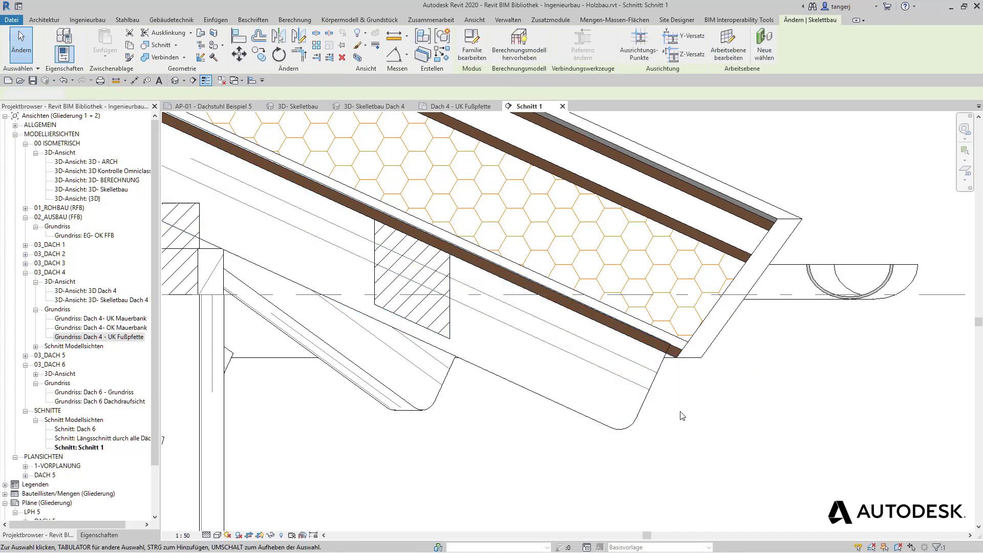
Join the eave rafter with the roof geometry in the 3D Dach 4 view.
{"action": "left_click", "coordinate": [357, 108]}
{"action": "scroll", "coordinate": [599, 409], "scroll_direction": "up", "scroll_amount": 3}
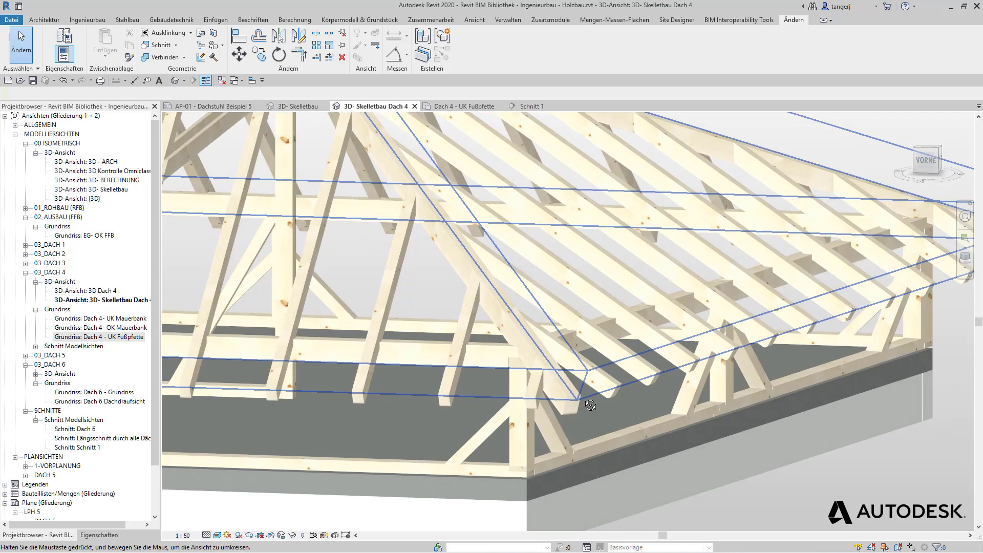
{"action": "middle_click_drag", "start_coordinate": [590, 405], "coordinate": [582, 414], "text": "shift"}
{"action": "scroll", "coordinate": [581, 413], "scroll_direction": "up", "scroll_amount": 5}
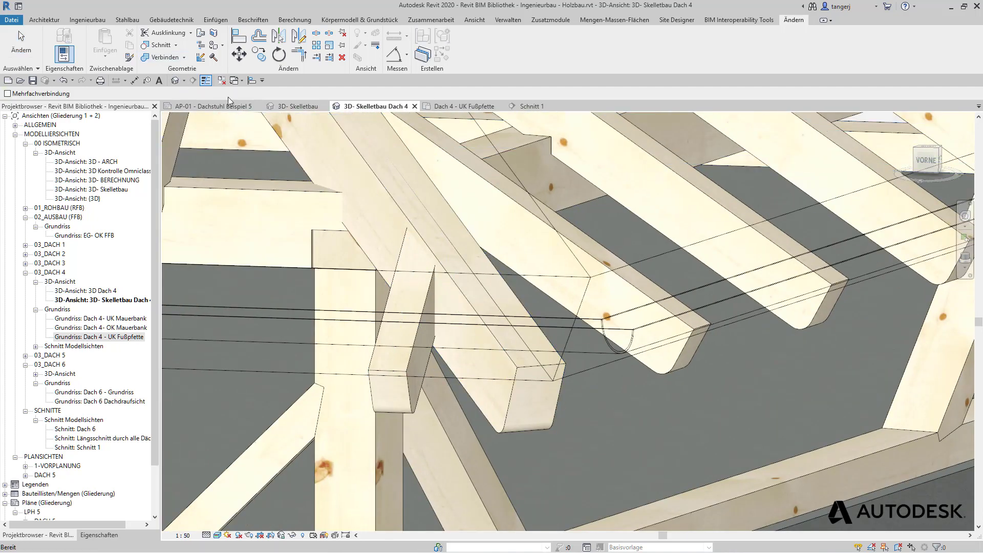
{"action": "left_click", "coordinate": [512, 405]}
{"action": "left_click", "coordinate": [499, 382]}
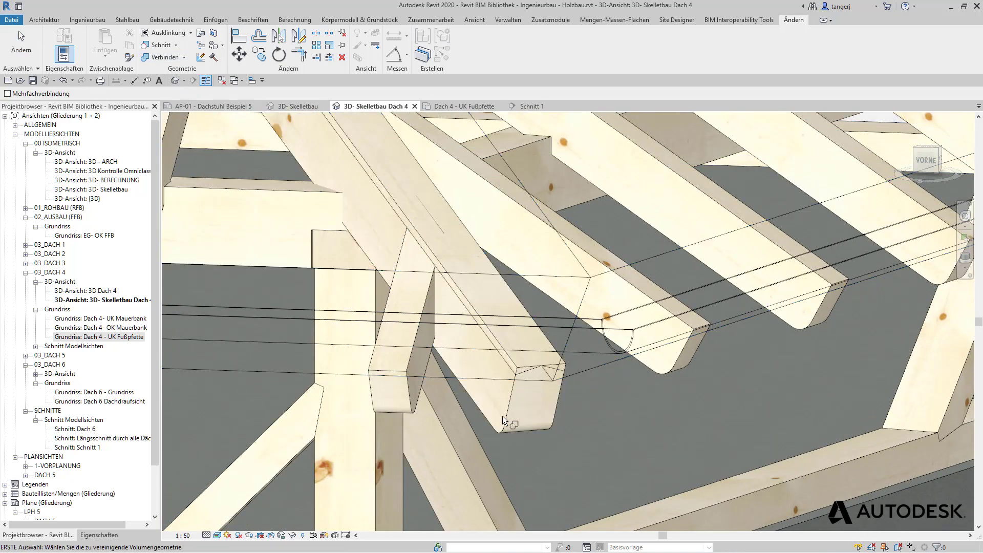
Switch the join order so the roof cuts the rafter.
{"action": "left_click", "coordinate": [185, 57]}
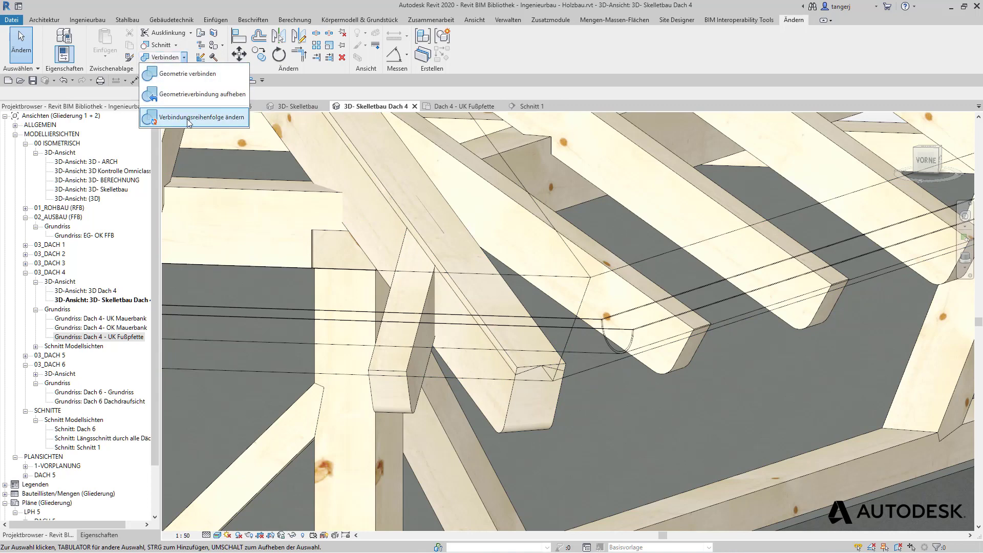
{"action": "left_click", "coordinate": [508, 410]}
{"action": "left_click", "coordinate": [481, 383]}
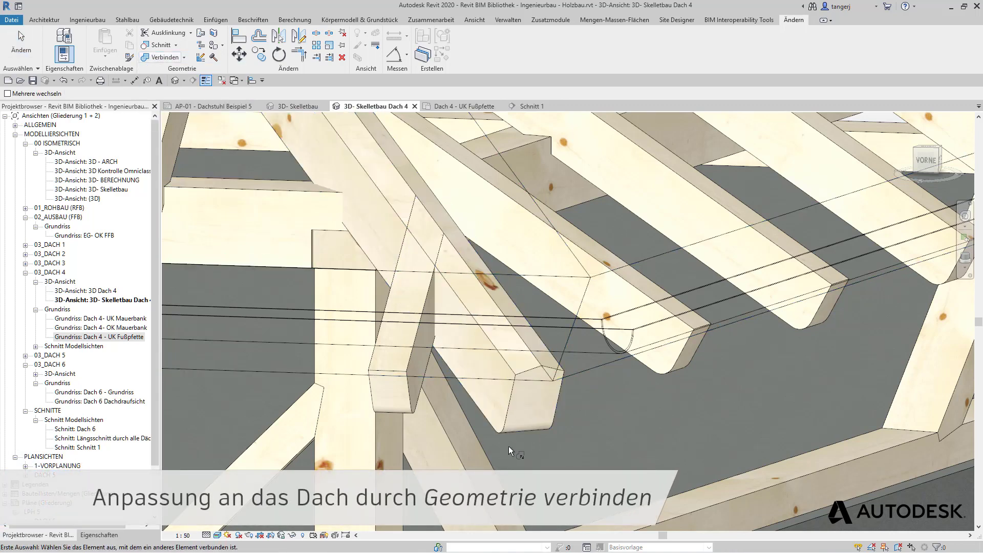
{"action": "key", "text": "Escape"}
{"action": "scroll", "coordinate": [528, 401], "scroll_direction": "down", "scroll_amount": 5}
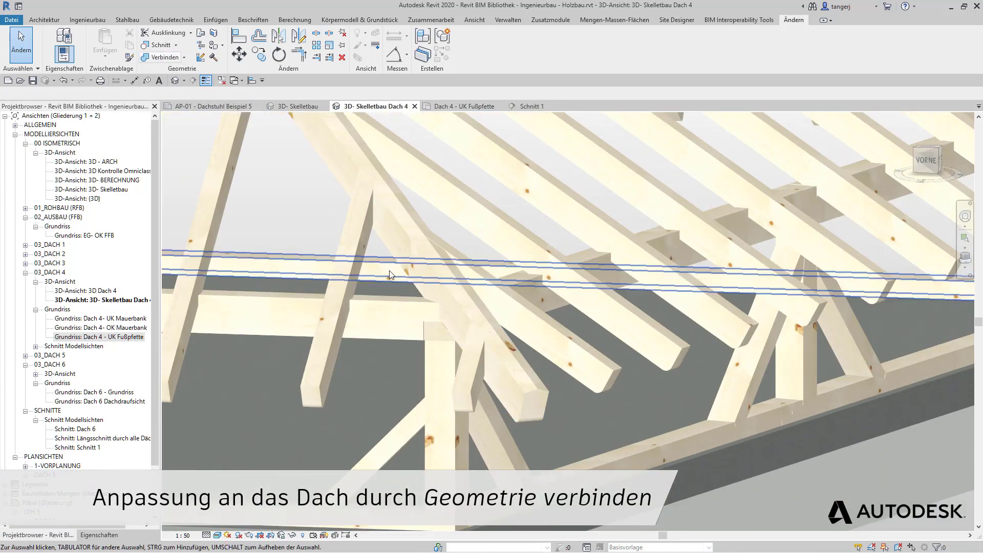
{"action": "mouse_move", "coordinate": [527, 401]}
{"action": "middle_mouse_down", "text": "shift"}
{"action": "mouse_move", "coordinate": [471, 317]}
{"action": "mouse_move", "coordinate": [476, 344]}
{"action": "mouse_move", "coordinate": [428, 208]}
{"action": "middle_mouse_up", "text": "shift"}
Place a 24,610° slope annotation on the roof.
{"action": "left_click", "coordinate": [256, 22]}
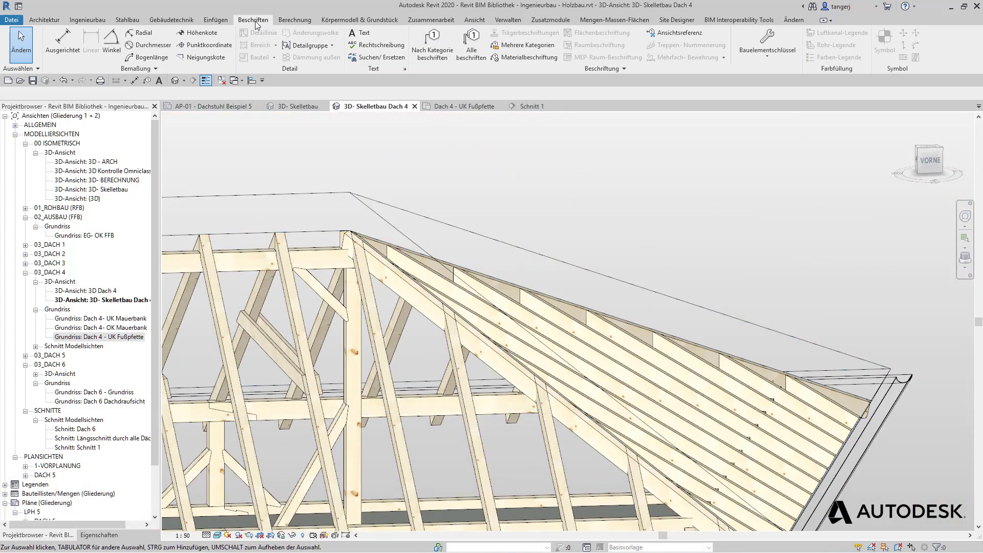
{"action": "left_click", "coordinate": [203, 58]}
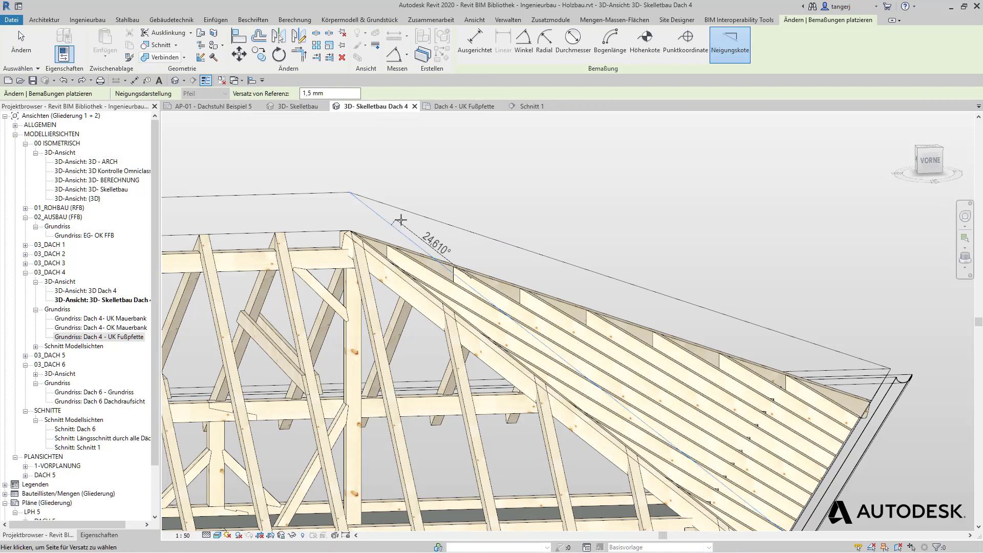
{"action": "key", "text": "Escape"}
{"action": "key", "text": "Escape"}
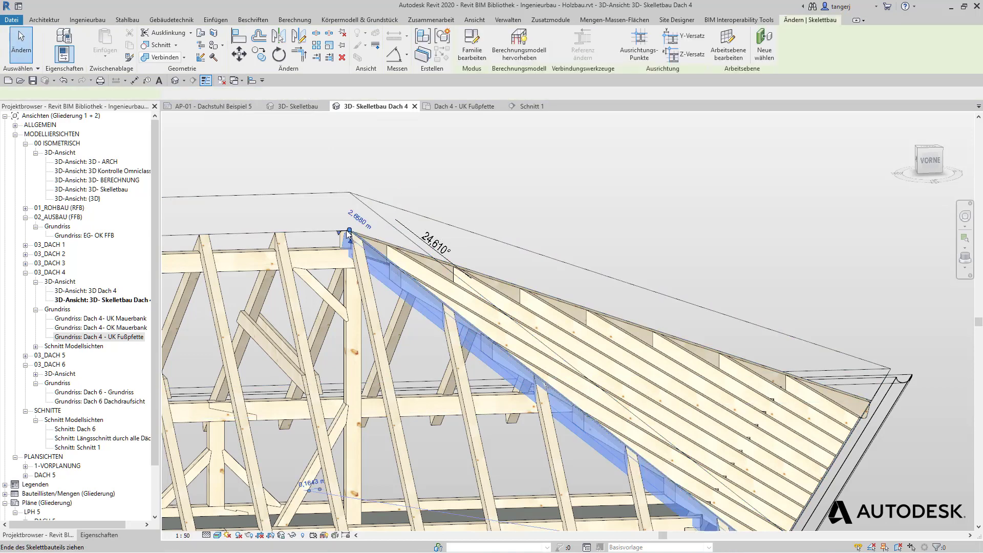
Set the hip rafter's Dachneigung to 24,60° and Winkel Ende to 42,30°.
{"action": "left_click", "coordinate": [378, 264]}
{"action": "mouse_move", "coordinate": [336, 229]}
{"action": "middle_mouse_down", "text": "shift"}
{"action": "mouse_move", "coordinate": [438, 304]}
{"action": "mouse_move", "coordinate": [484, 280]}
{"action": "mouse_move", "coordinate": [487, 318]}
{"action": "mouse_move", "coordinate": [505, 235]}
{"action": "middle_mouse_up", "text": "shift"}
{"action": "scroll", "coordinate": [439, 304], "scroll_direction": "up", "scroll_amount": 3}
{"action": "scroll", "coordinate": [438, 304], "scroll_direction": "up", "scroll_amount": 2}
{"action": "left_click", "coordinate": [99, 534]}
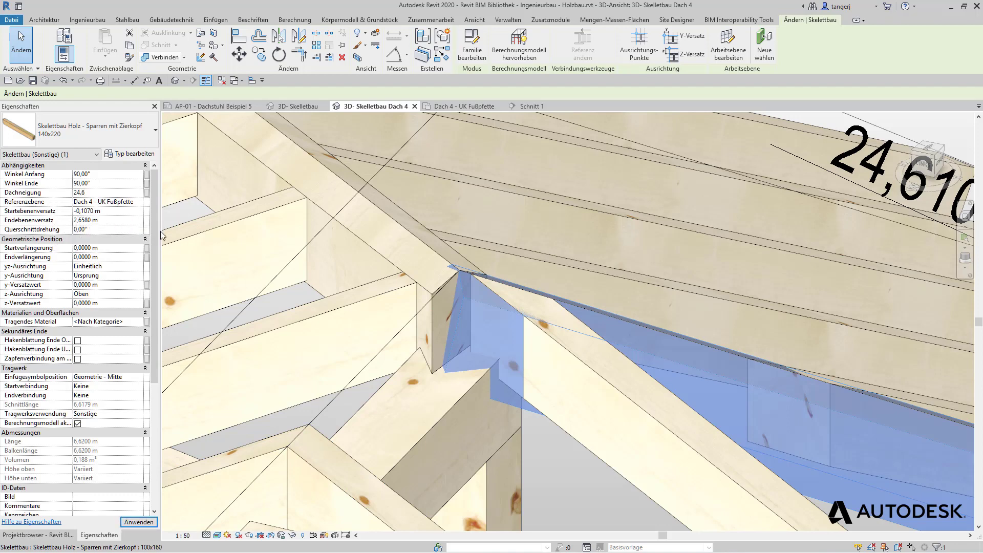
{"action": "key", "text": "Return"}
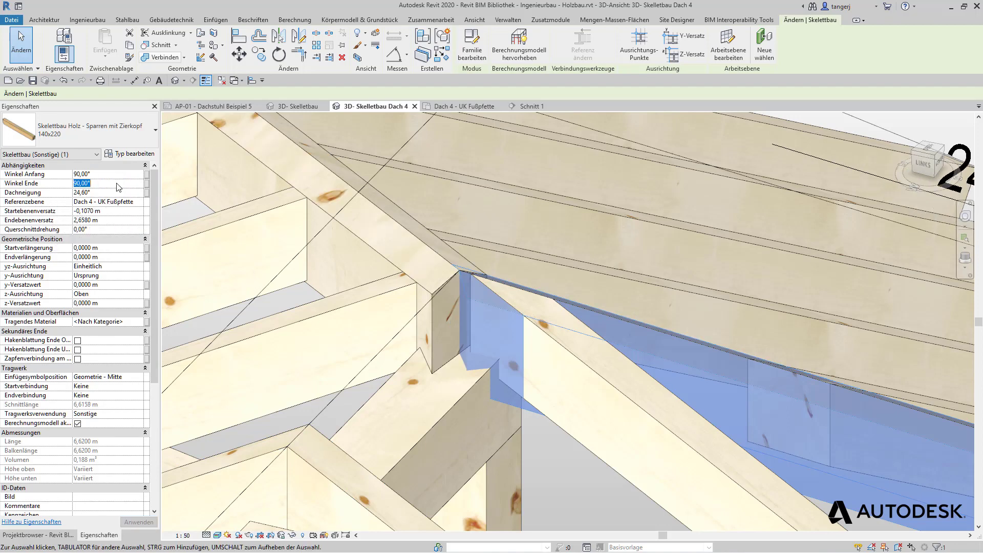
{"action": "type", "text": "42,3"}
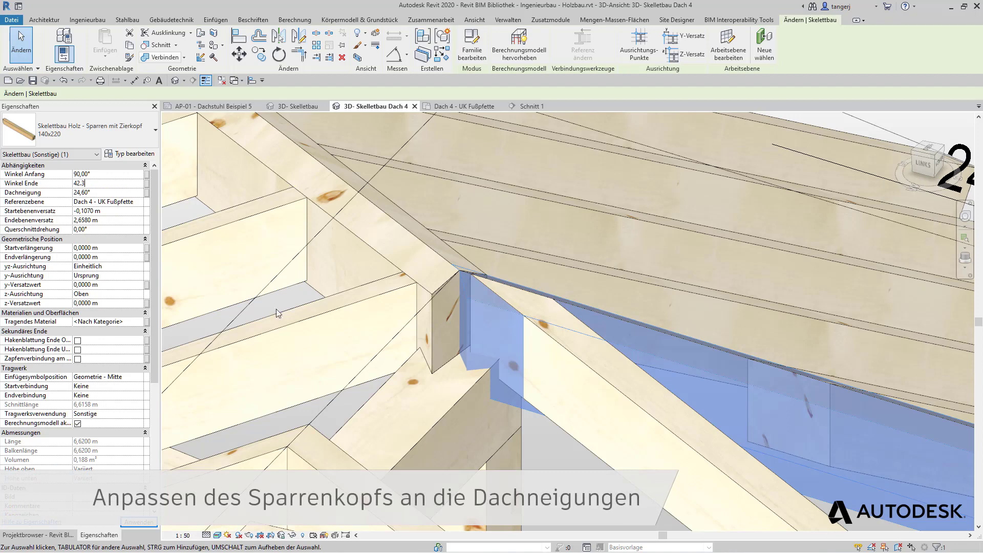
Check the hip rafter junction in the Dach 4 - UK Fußpfette plan, then return to 3D.
{"action": "mouse_move", "coordinate": [300, 287]}
{"action": "middle_mouse_down", "text": "shift"}
{"action": "mouse_move", "coordinate": [437, 467]}
{"action": "mouse_move", "coordinate": [461, 358]}
{"action": "middle_mouse_up", "text": "shift"}
{"action": "key", "text": "ctrl+Tab"}
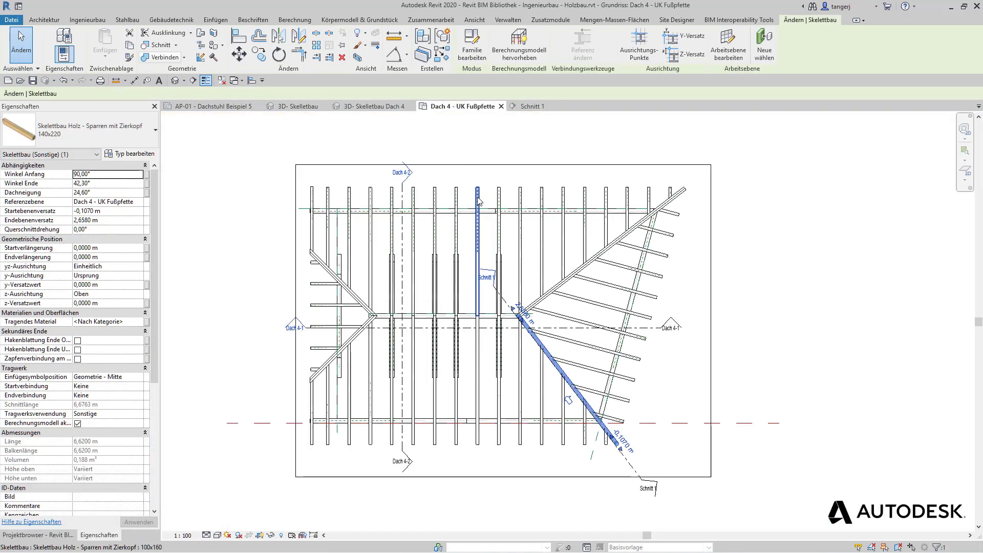
{"action": "key", "text": "Escape"}
{"action": "scroll", "coordinate": [515, 302], "scroll_direction": "up", "scroll_amount": 5}
{"action": "scroll", "coordinate": [507, 287], "scroll_direction": "up", "scroll_amount": 1}
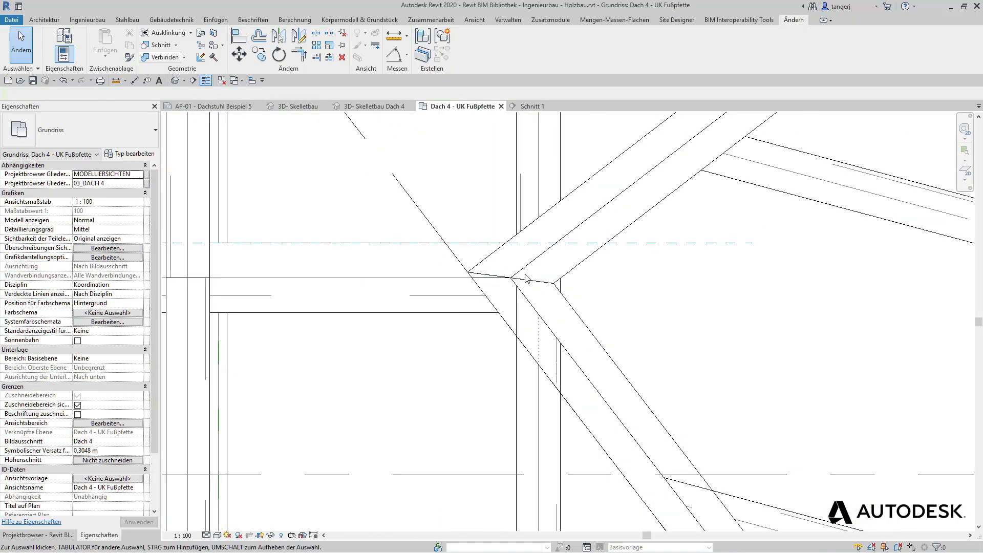
{"action": "left_click", "coordinate": [505, 282]}
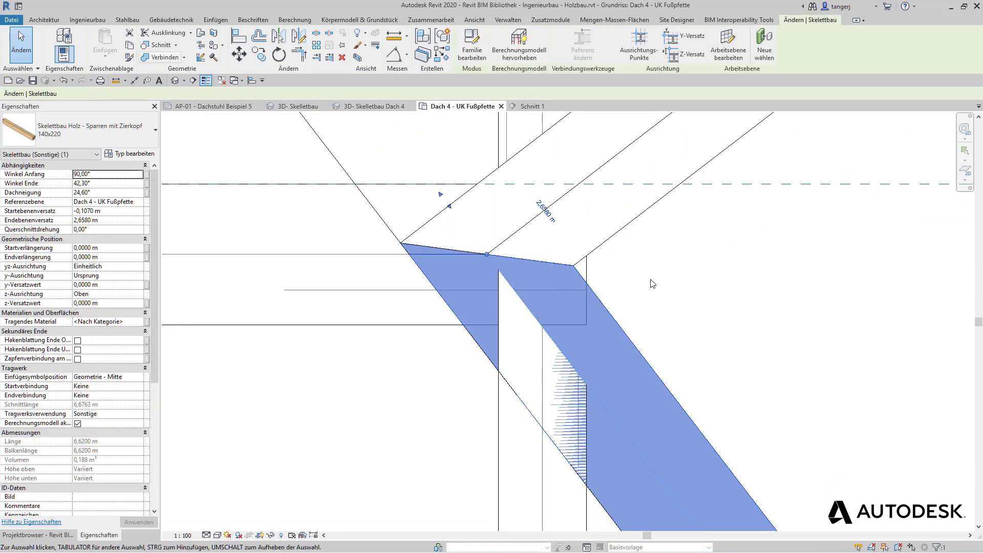
{"action": "key", "text": "Escape"}
{"action": "scroll", "coordinate": [707, 297], "scroll_direction": "down", "scroll_amount": 4}
{"action": "middle_click_drag", "start_coordinate": [726, 302], "coordinate": [578, 300]}
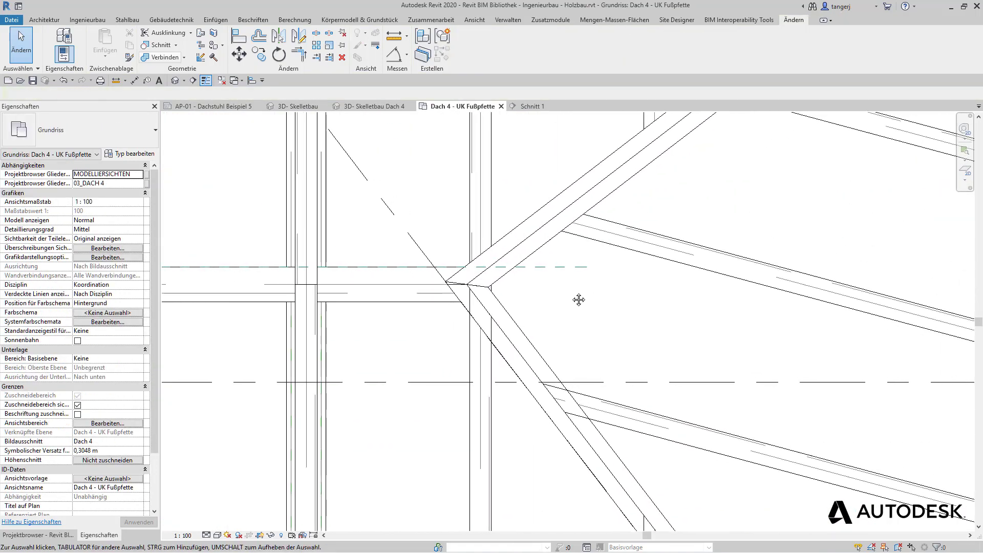
{"action": "left_click", "coordinate": [355, 106]}
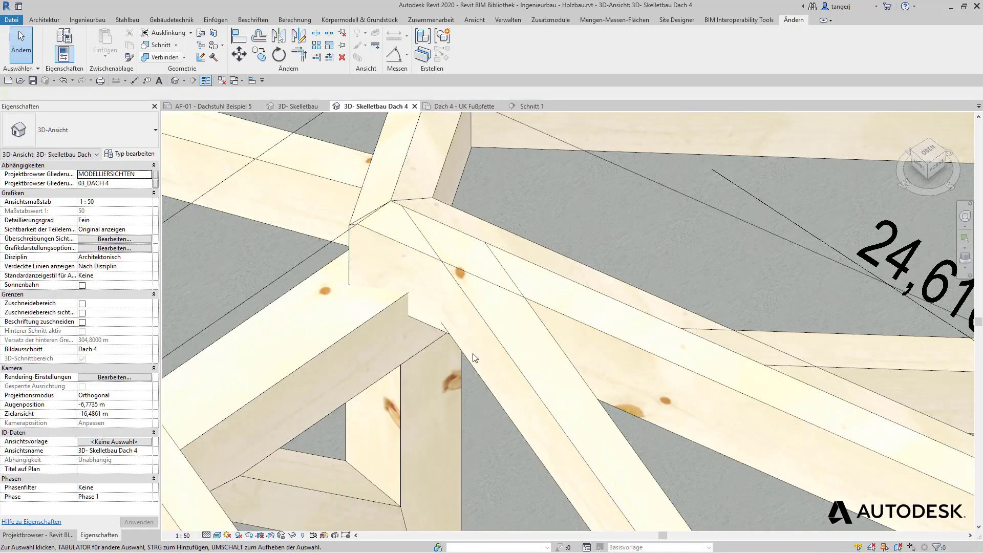
{"action": "scroll", "coordinate": [472, 353], "scroll_direction": "down", "scroll_amount": 5}
{"action": "middle_click_drag", "start_coordinate": [431, 413], "coordinate": [434, 273], "text": "shift"}
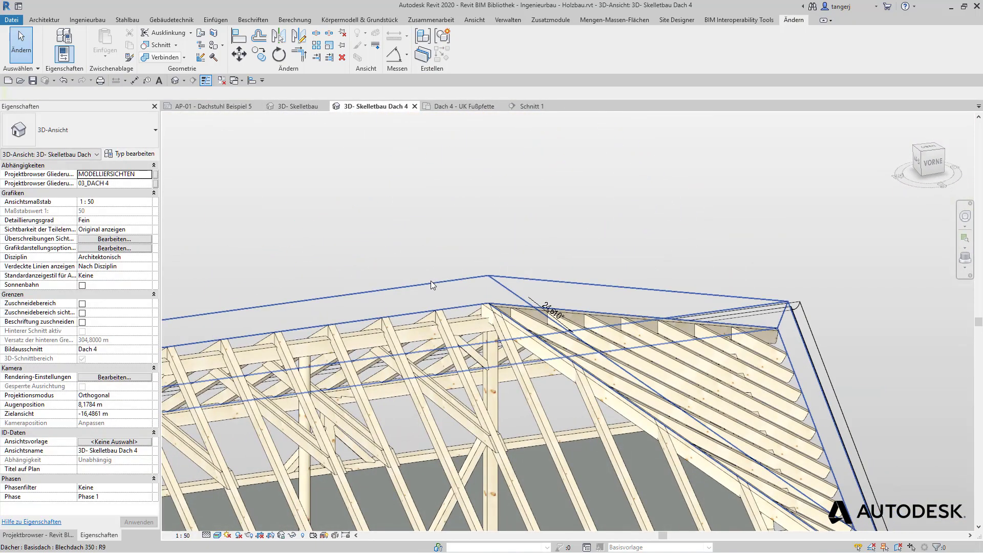
Hide the Dächer category in the 3D framing view.
{"action": "left_click", "coordinate": [431, 282]}
{"action": "key", "text": "v"}
{"action": "key", "text": "v"}
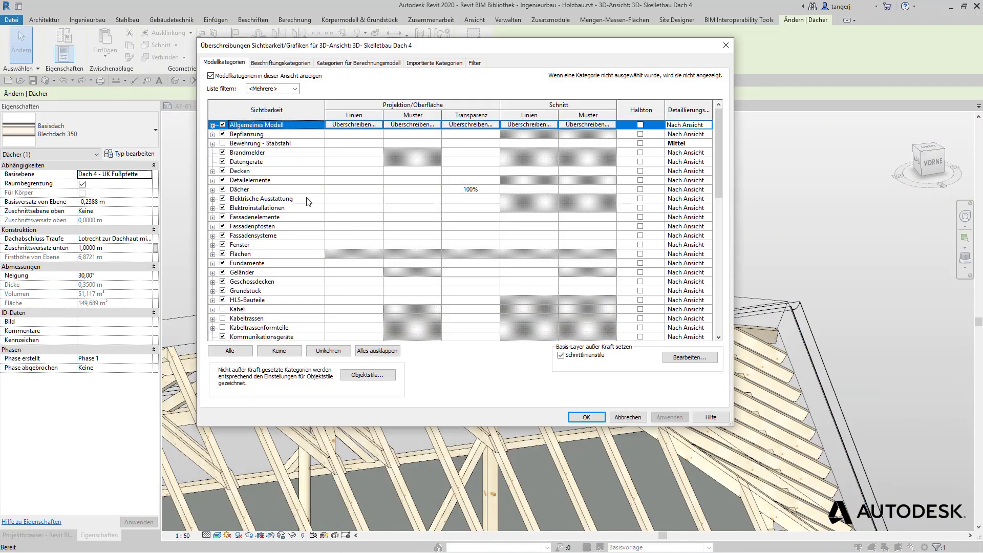
{"action": "left_click", "coordinate": [223, 189]}
{"action": "left_click", "coordinate": [576, 418]}
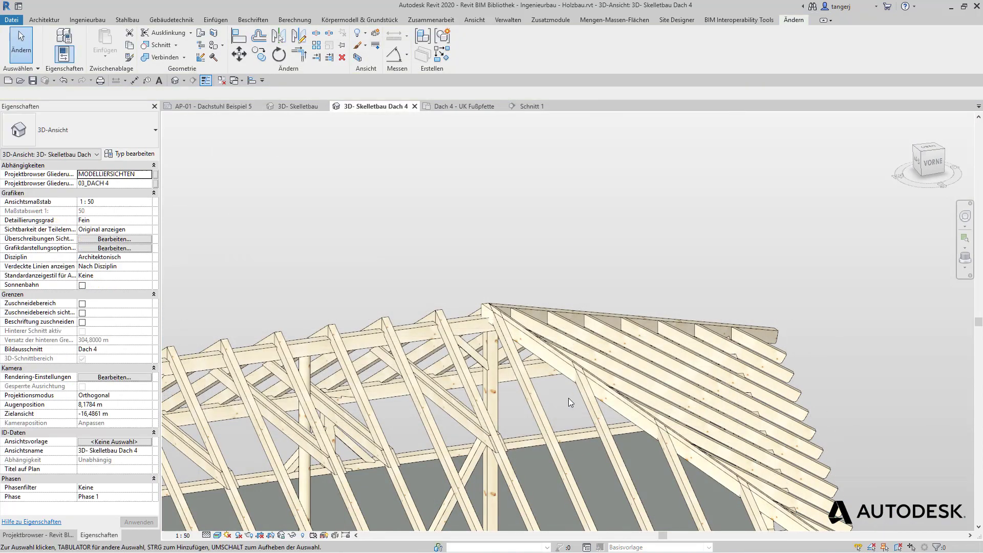
{"action": "middle_click_drag", "start_coordinate": [568, 398], "coordinate": [521, 301], "text": "shift"}
{"action": "scroll", "coordinate": [521, 301], "scroll_direction": "up", "scroll_amount": 3}
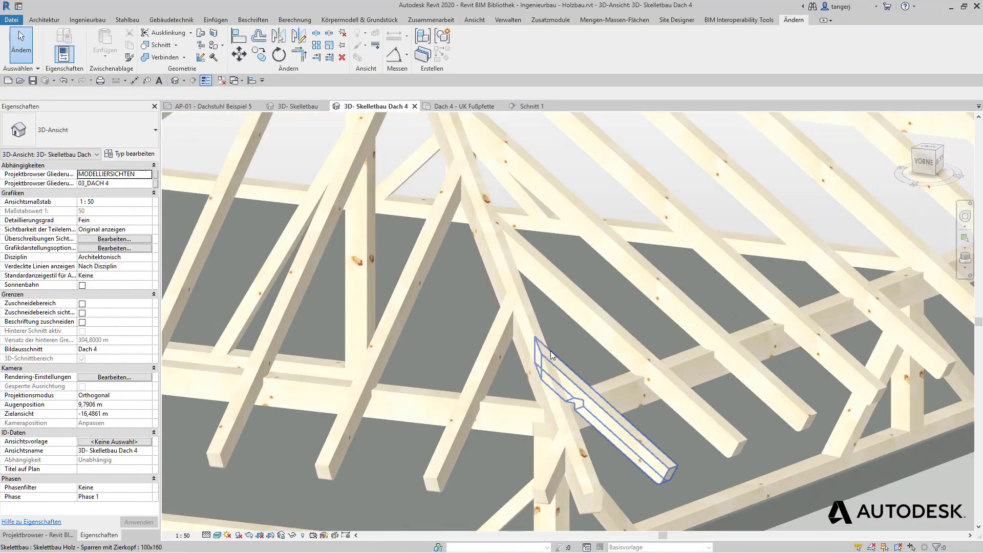
Cut the jack rafter with the new hip rafter.
{"action": "left_click", "coordinate": [164, 49]}
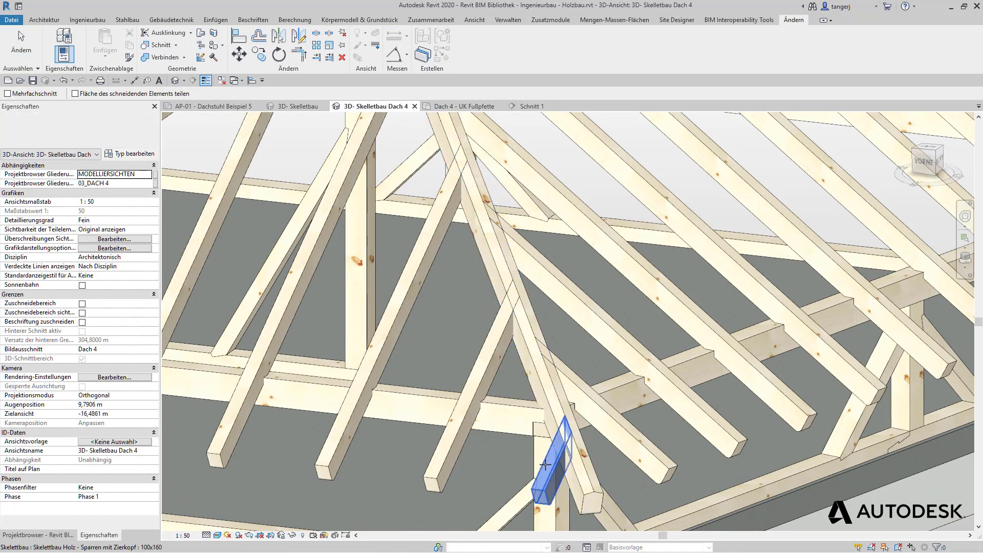
{"action": "left_click", "coordinate": [556, 393]}
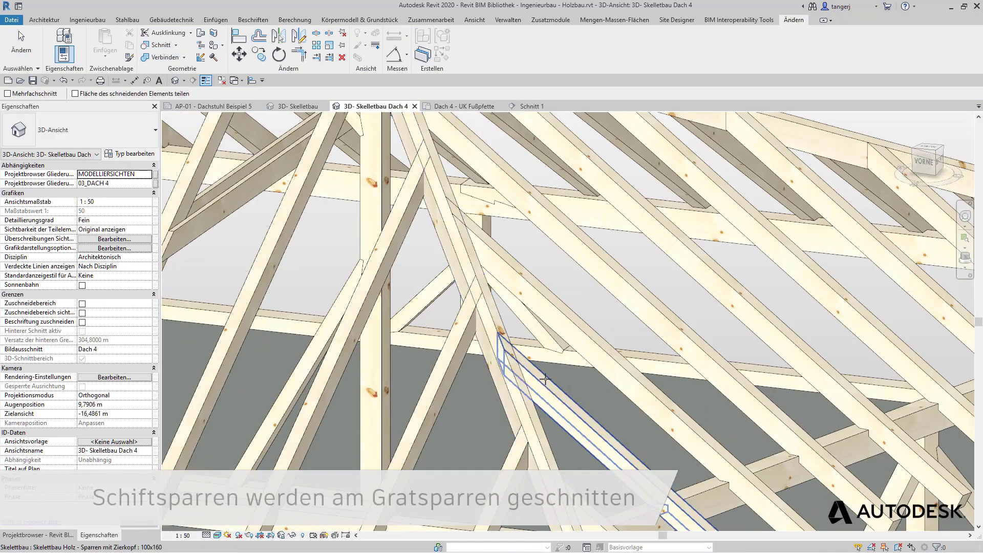
{"action": "left_click", "coordinate": [545, 379]}
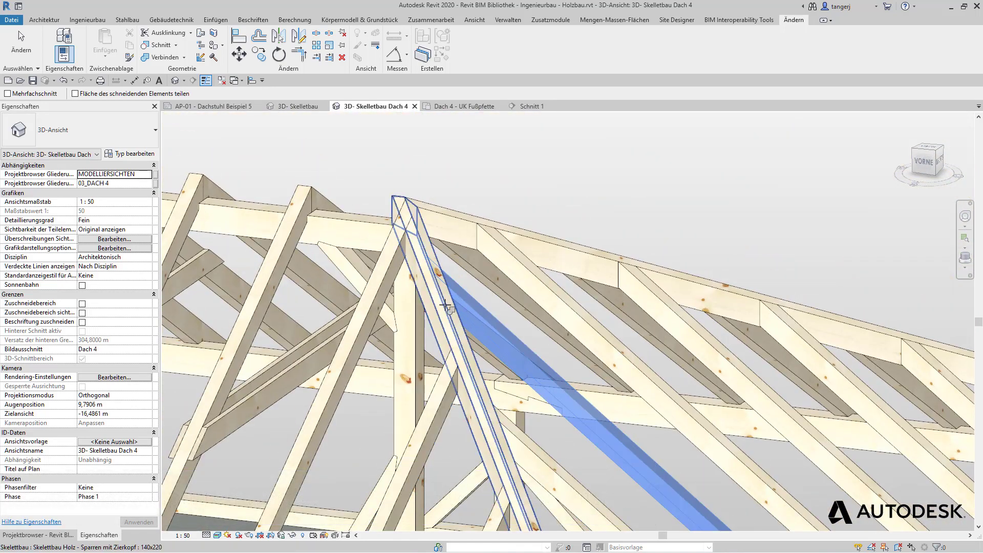
{"action": "left_click", "coordinate": [418, 245]}
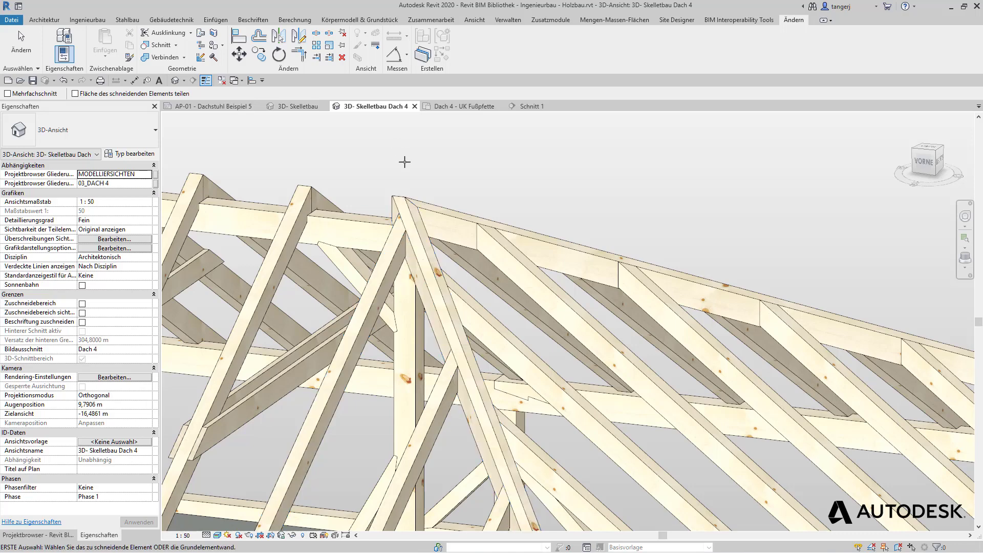
Select the Sparren mit Zierkopf rafter in the 3D roof view.
{"action": "left_click", "coordinate": [413, 249]}
{"action": "mouse_move", "coordinate": [413, 248]}
{"action": "middle_mouse_down", "text": "shift"}
{"action": "mouse_move", "coordinate": [368, 293]}
{"action": "mouse_move", "coordinate": [428, 469]}
{"action": "middle_mouse_up", "text": "shift"}
{"action": "key", "text": "Escape"}
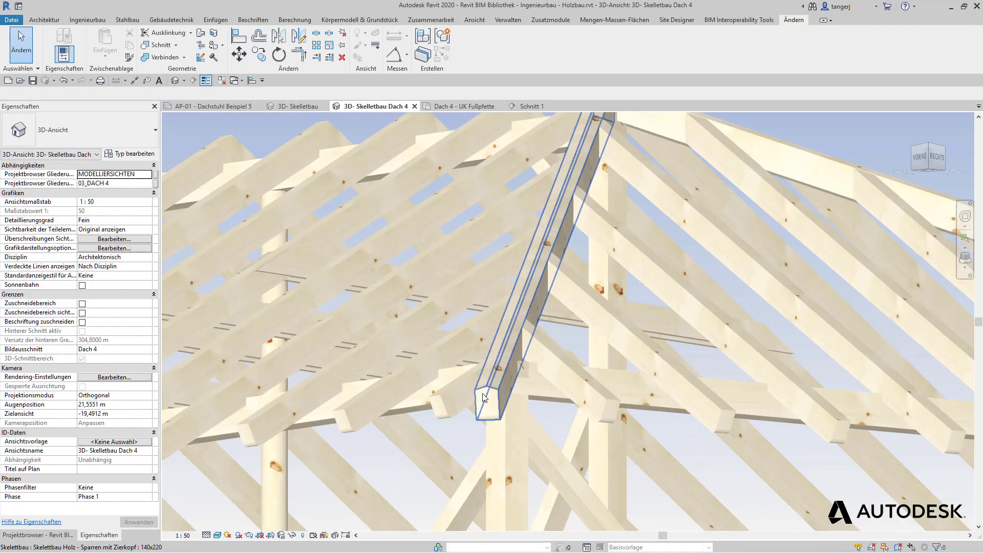
{"action": "scroll", "coordinate": [483, 454], "scroll_direction": "up", "scroll_amount": 5}
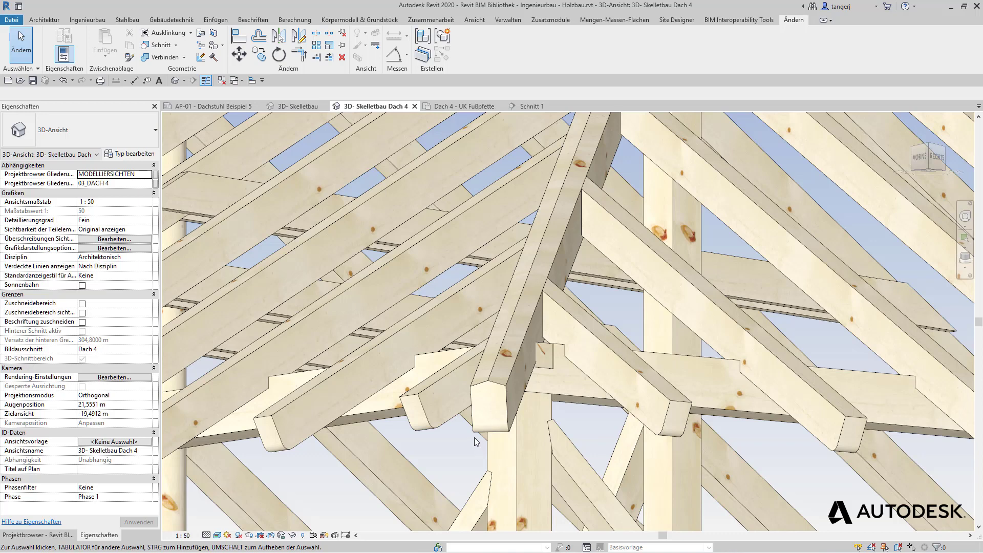
{"action": "middle_click_drag", "start_coordinate": [474, 438], "coordinate": [564, 419], "text": "shift"}
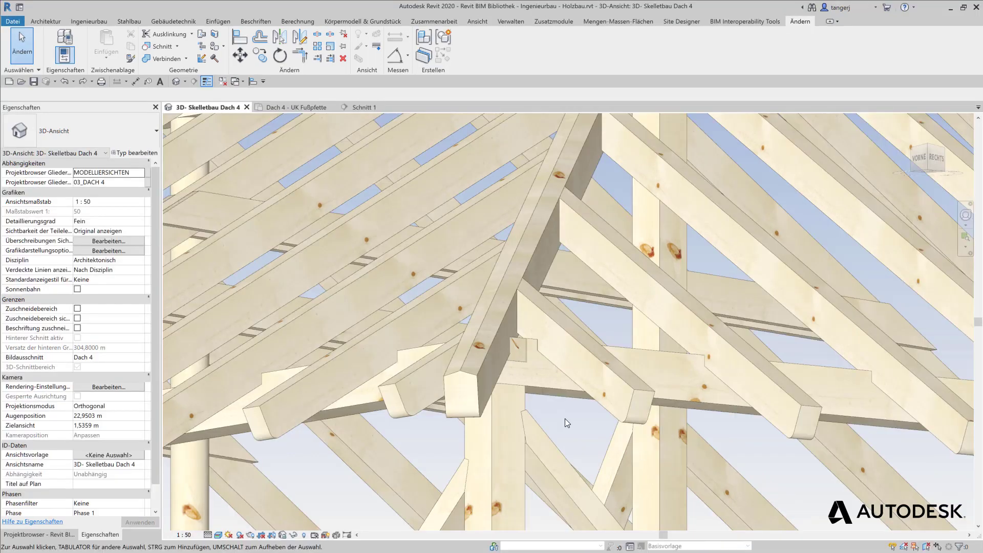
{"action": "left_click", "coordinate": [480, 395]}
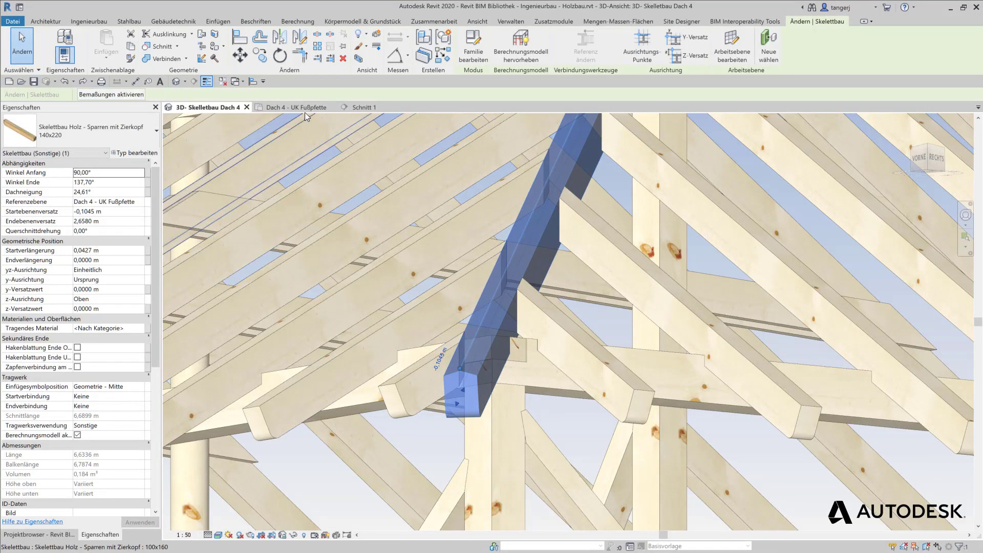
Open section Schnitt 1 from the Dach 4 - UK Fußpfette plan.
{"action": "left_click", "coordinate": [307, 108]}
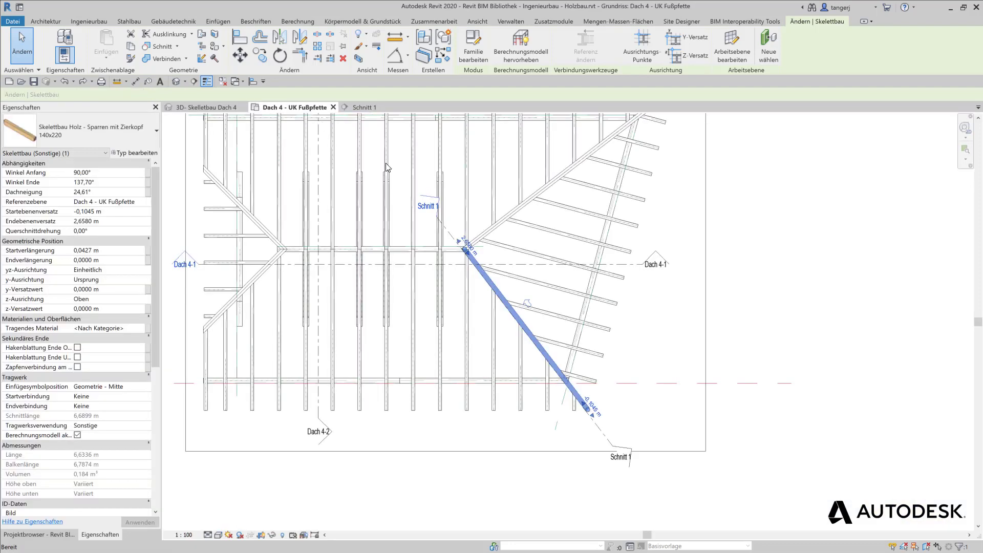
{"action": "double_click", "coordinate": [429, 200]}
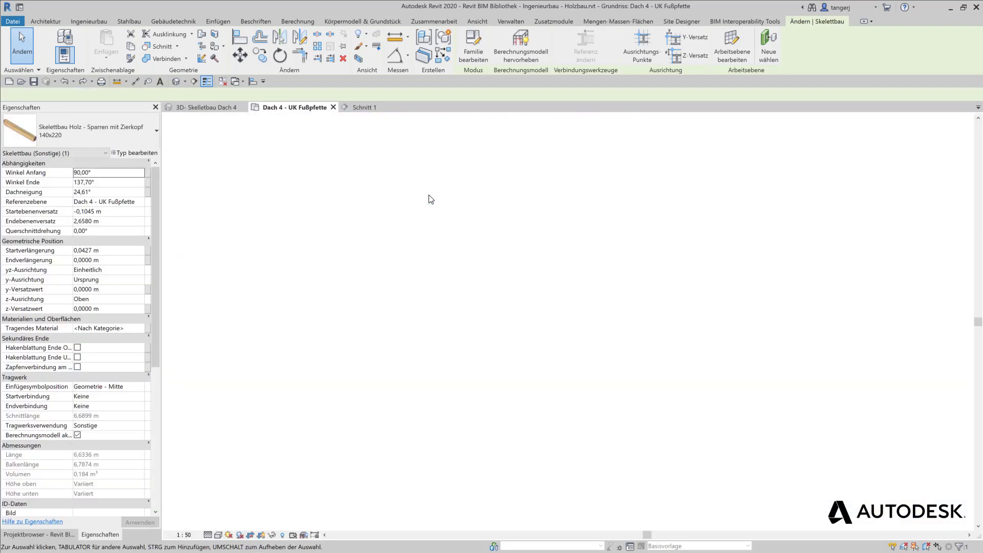
{"action": "scroll", "coordinate": [793, 390], "scroll_direction": "up", "scroll_amount": 2}
Notch the ornamental-head rafter around the eave purlin.
{"action": "scroll", "coordinate": [686, 435], "scroll_direction": "up", "scroll_amount": 3}
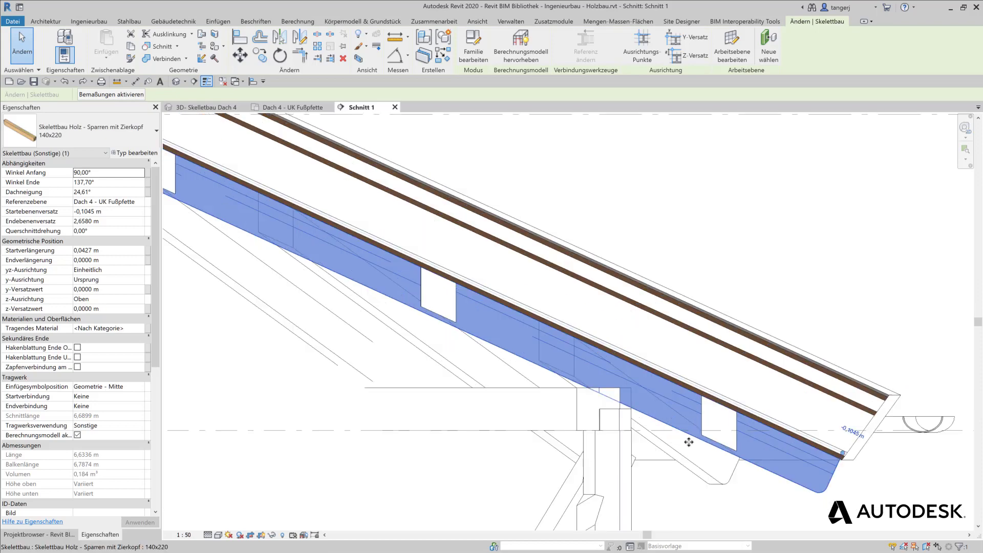
{"action": "scroll", "coordinate": [666, 389], "scroll_direction": "up", "scroll_amount": 3}
{"action": "middle_click_drag", "start_coordinate": [642, 362], "coordinate": [629, 353]}
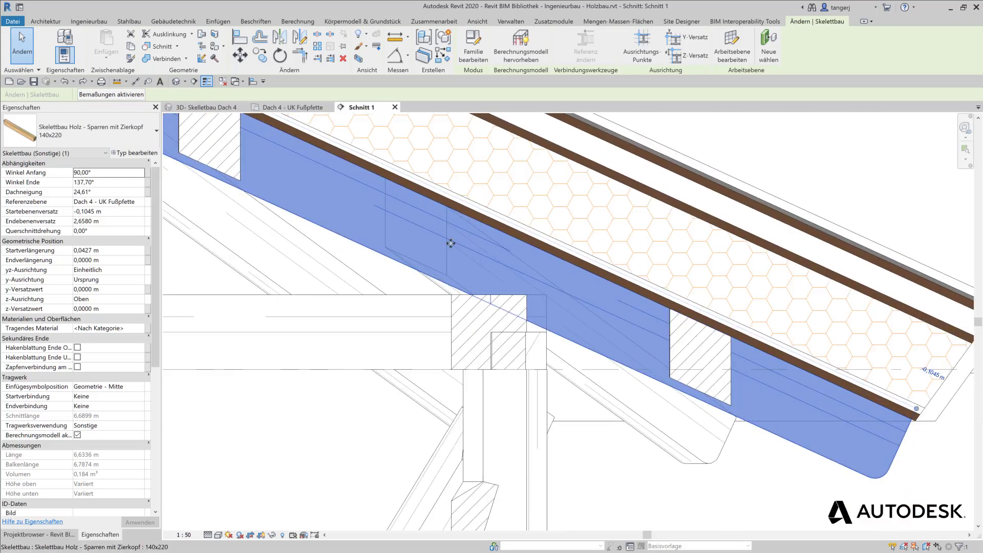
{"action": "left_click", "coordinate": [164, 34]}
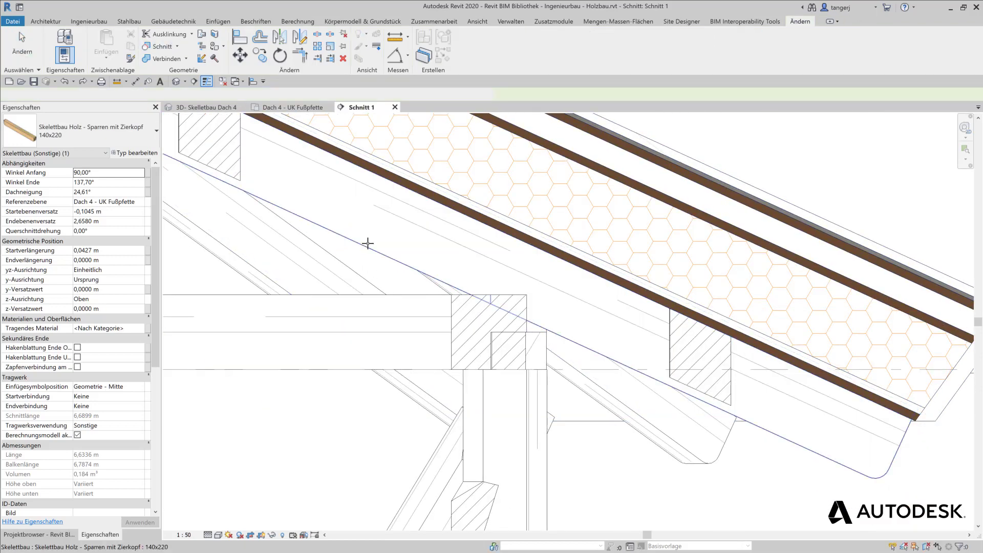
{"action": "left_click", "coordinate": [366, 241]}
{"action": "left_click", "coordinate": [475, 298]}
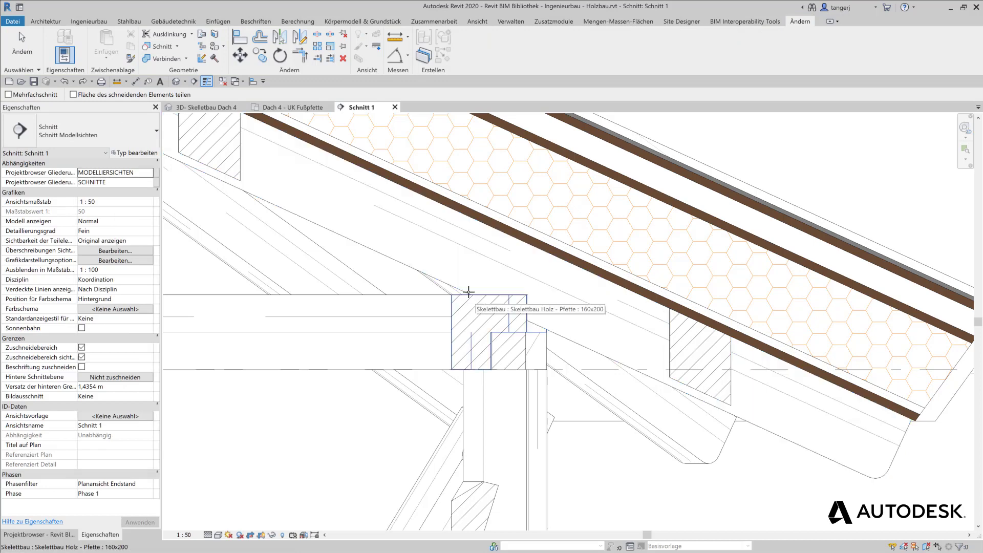
Notch the rafter around the ridge purlin.
{"action": "mouse_move", "coordinate": [277, 219]}
{"action": "middle_mouse_down"}
{"action": "mouse_move", "coordinate": [530, 355]}
{"action": "mouse_move", "coordinate": [524, 326]}
{"action": "middle_mouse_up"}
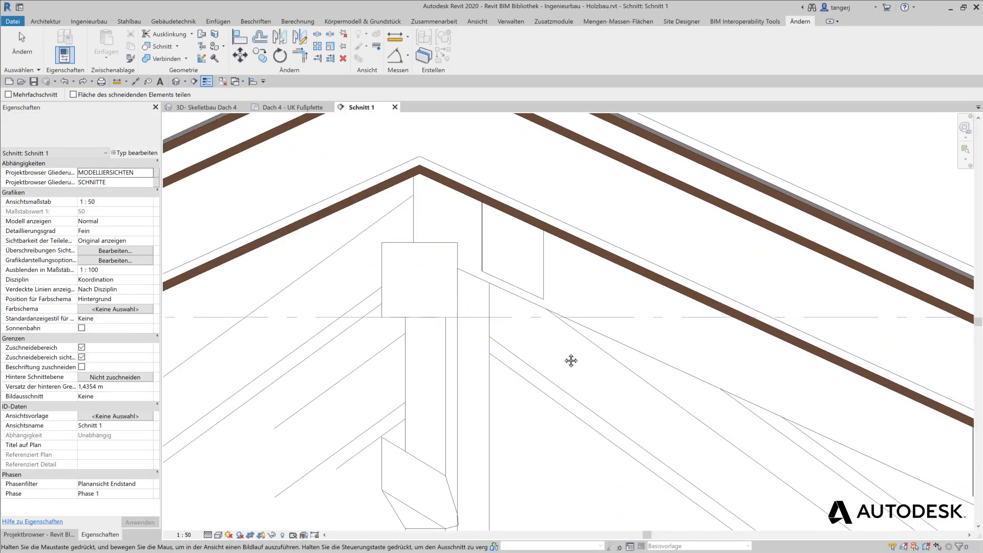
{"action": "left_click", "coordinate": [547, 307]}
{"action": "left_click", "coordinate": [401, 246]}
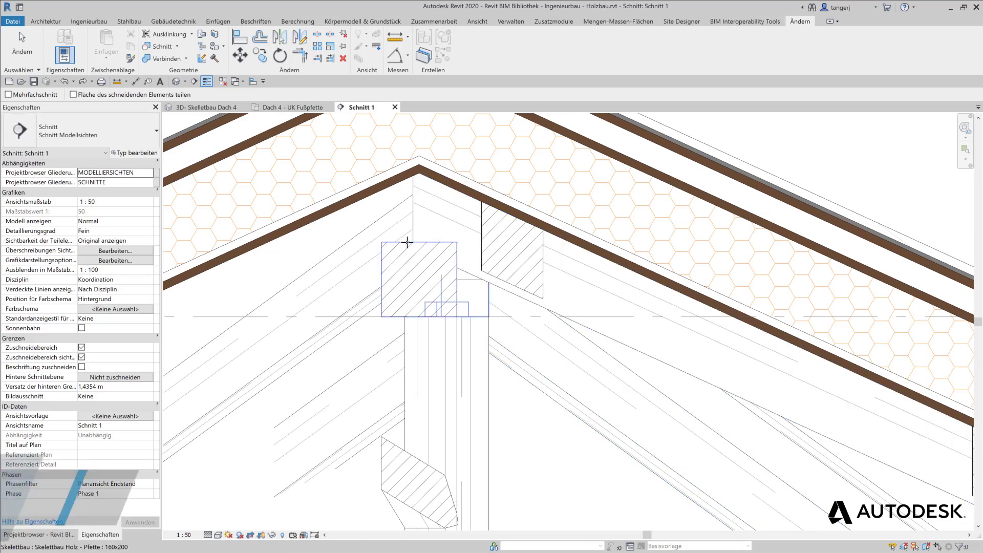
{"action": "key", "text": "Escape"}
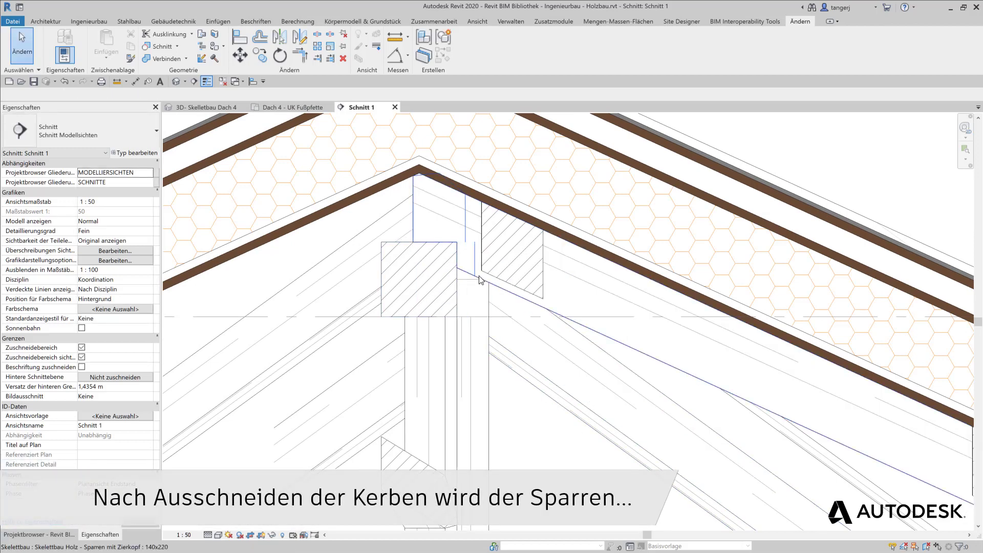
{"action": "left_click", "coordinate": [435, 215]}
Isolate the rafter, show all hidden lines, set scale 1:10 and zoom to fit.
{"action": "right_click", "coordinate": [272, 466]}
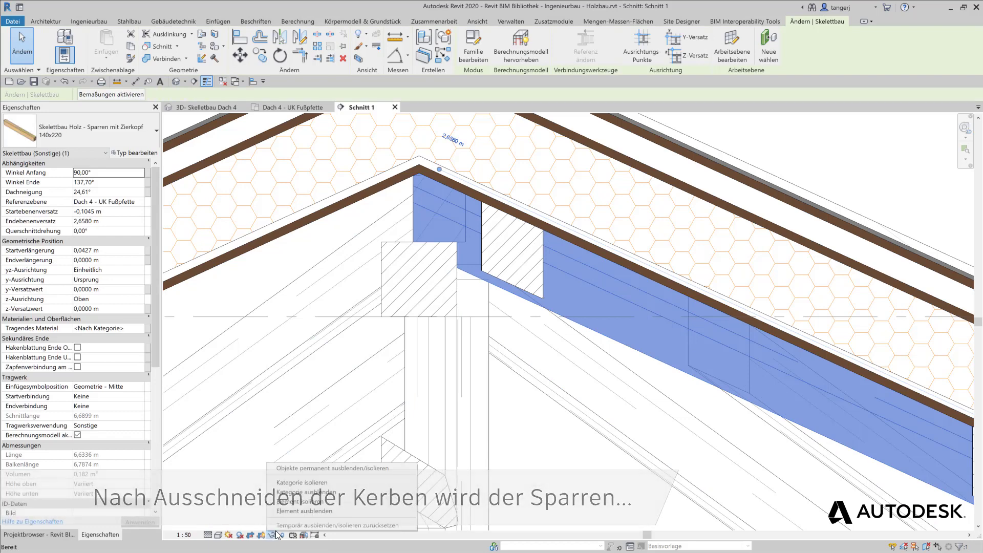
{"action": "left_click", "coordinate": [285, 501]}
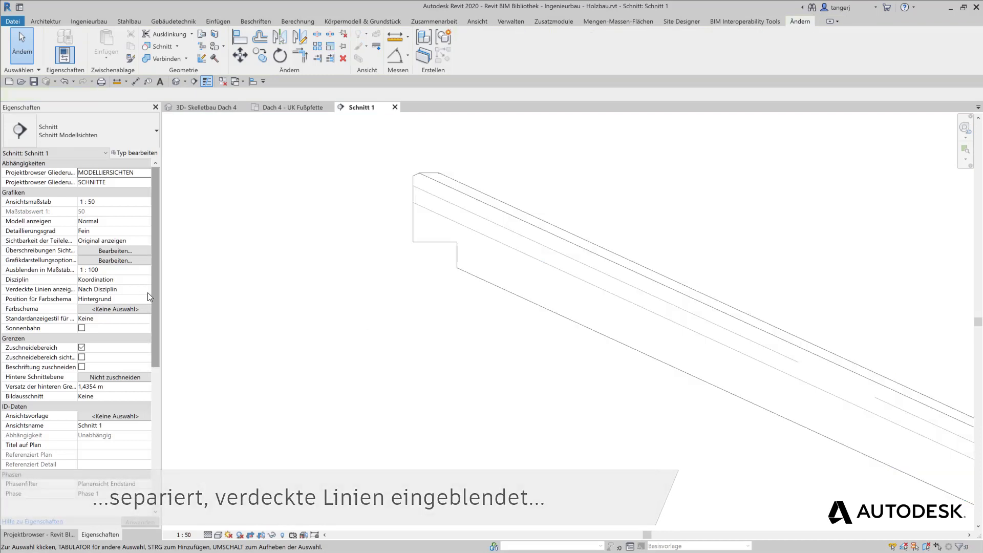
{"action": "left_click", "coordinate": [148, 292]}
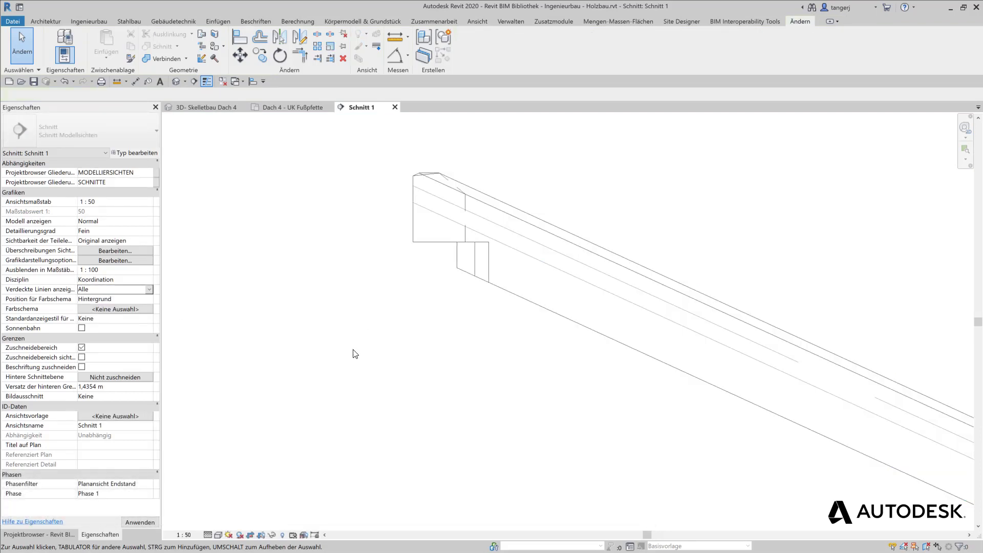
{"action": "left_click", "coordinate": [184, 536]}
{"action": "left_click", "coordinate": [187, 441]}
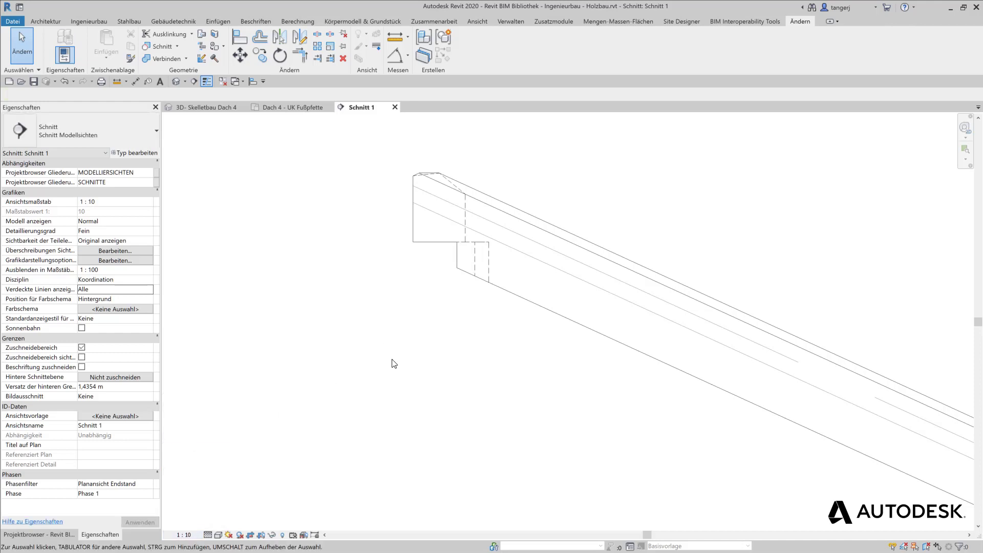
{"action": "right_click", "coordinate": [321, 381]}
{"action": "left_click", "coordinate": [357, 457]}
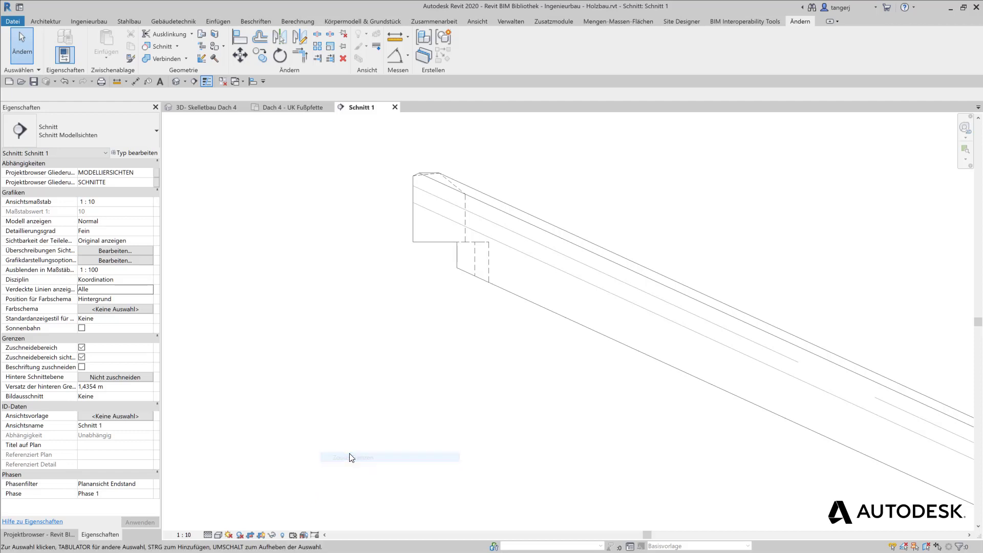
Rotate the section's crop region about the rafter until the rafter lies horizontal.
{"action": "left_click", "coordinate": [420, 511]}
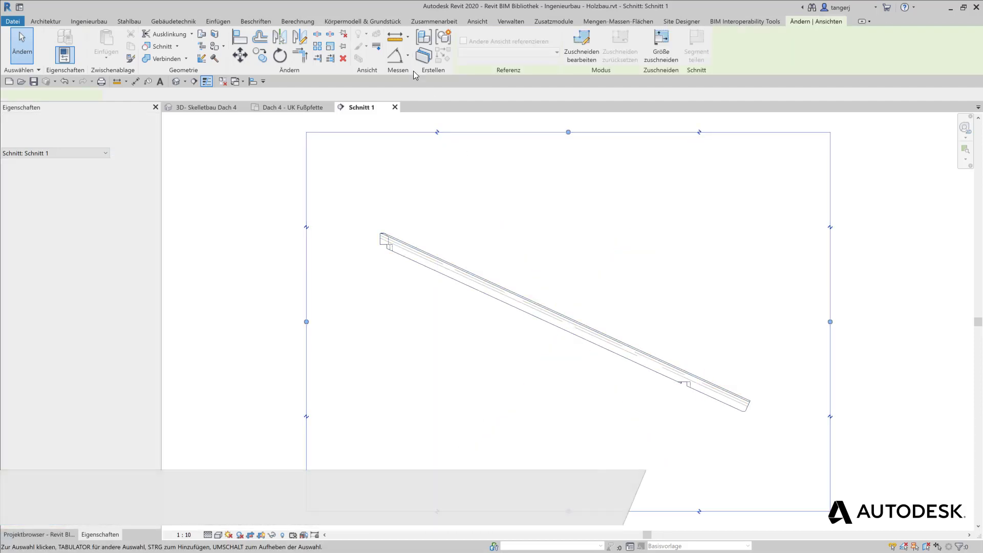
{"action": "left_click", "coordinate": [279, 54]}
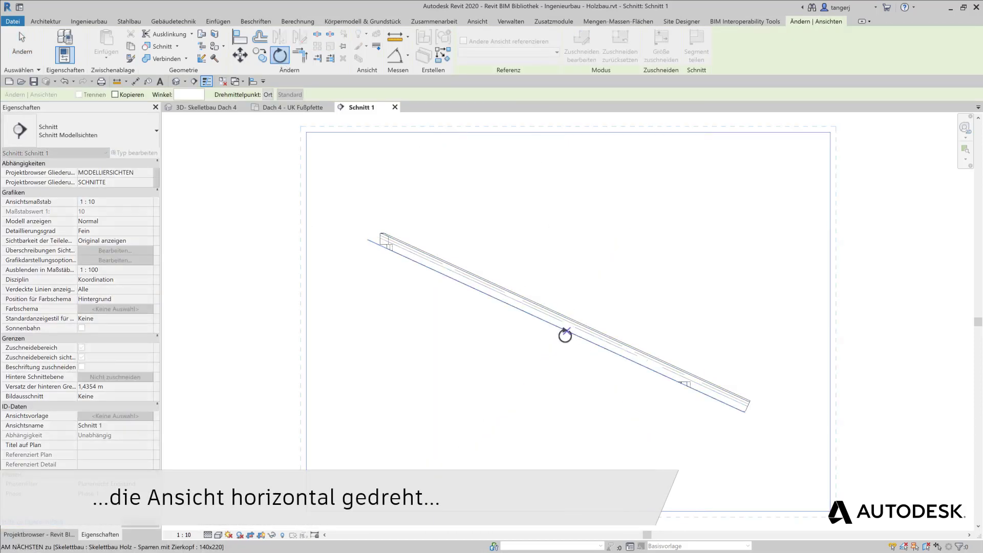
{"action": "left_click_drag", "start_coordinate": [570, 323], "coordinate": [565, 329]}
{"action": "left_click", "coordinate": [563, 272]}
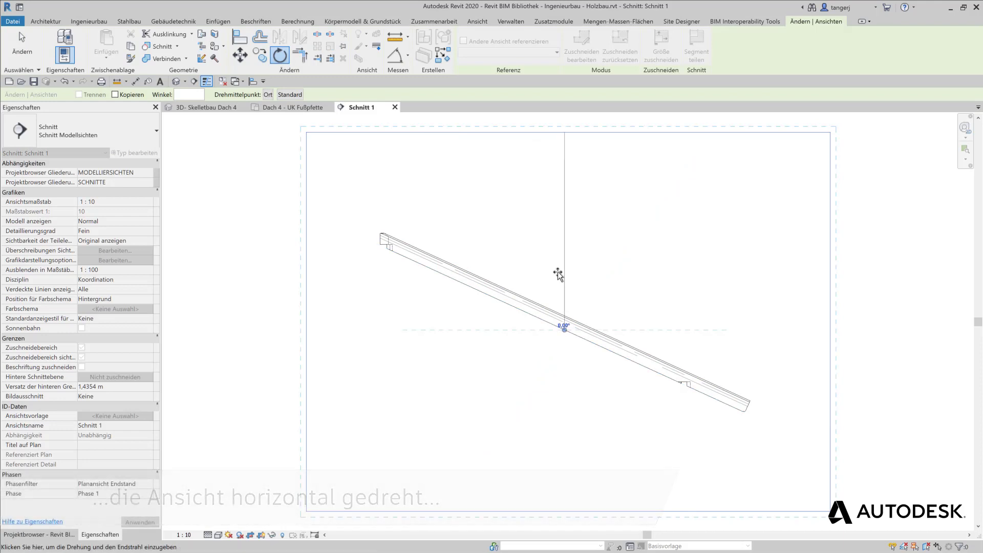
{"action": "left_click", "coordinate": [478, 292]}
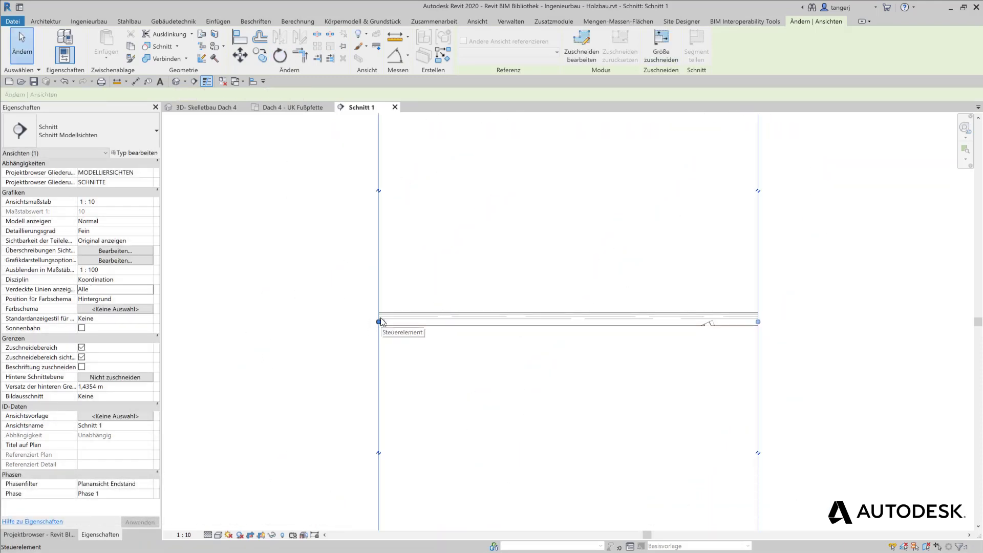
Fit the crop box edges snugly around the rafter and zoom to fit.
{"action": "left_click_drag", "start_coordinate": [588, 343], "coordinate": [780, 329]}
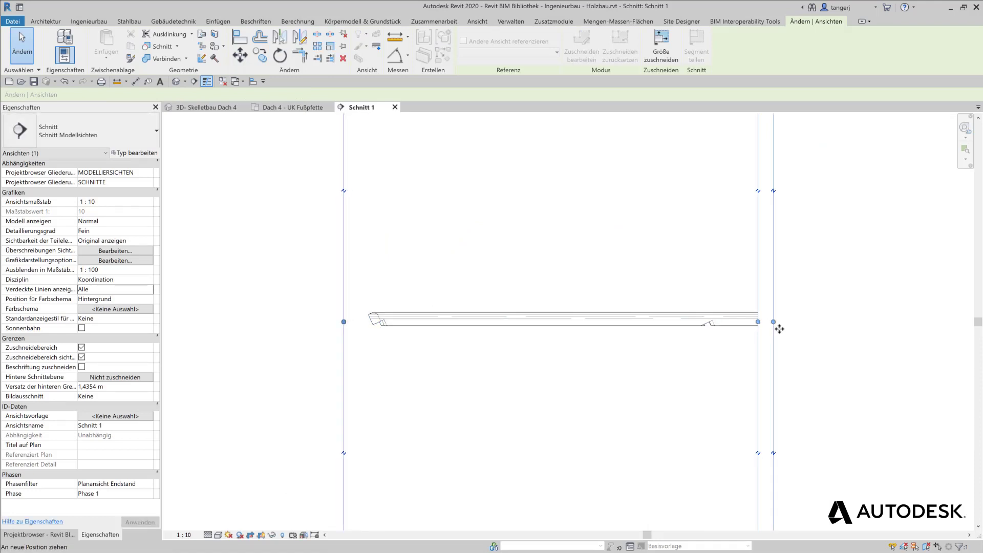
{"action": "left_click_drag", "start_coordinate": [727, 386], "coordinate": [791, 335]}
{"action": "scroll", "coordinate": [670, 384], "scroll_direction": "down", "scroll_amount": 2}
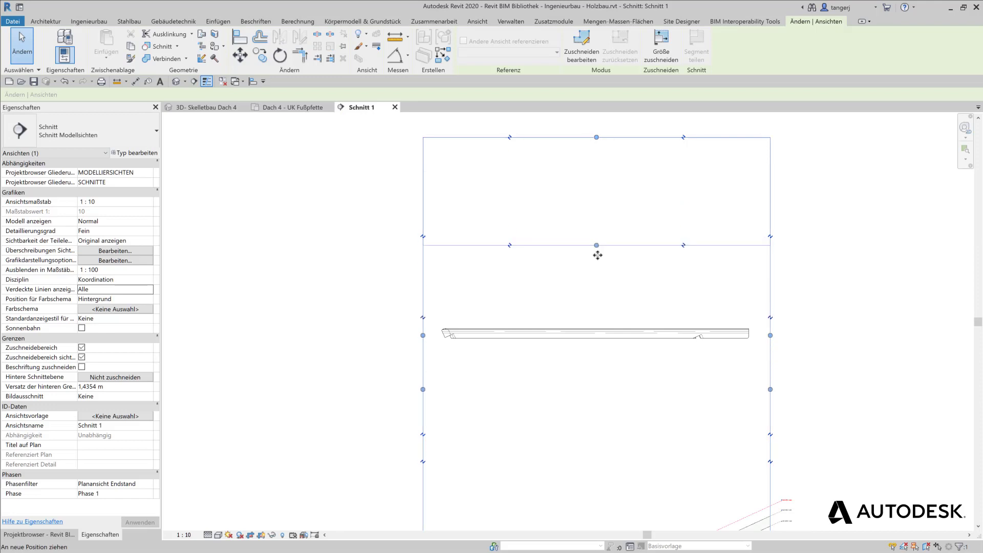
{"action": "middle_click_drag", "start_coordinate": [588, 402], "coordinate": [528, 261]}
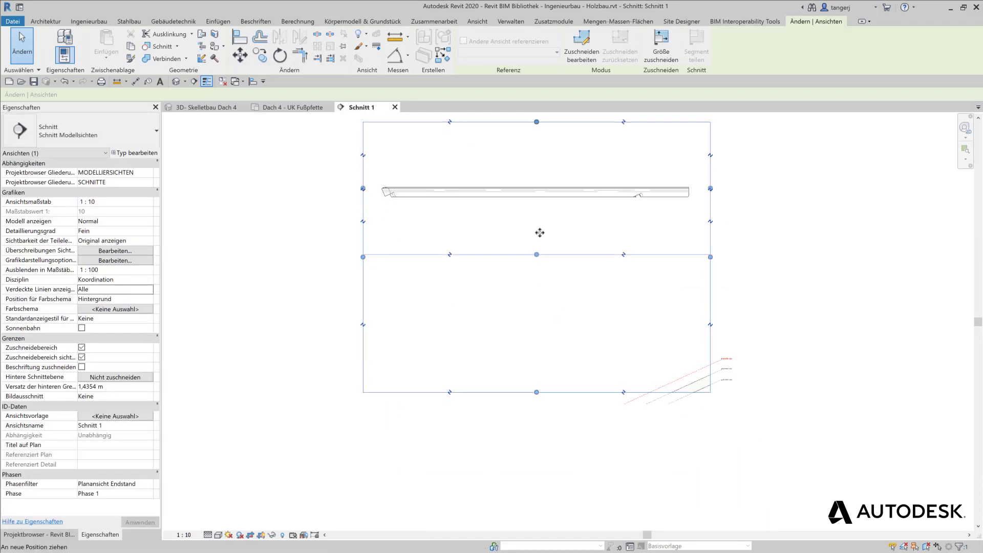
{"action": "left_click_drag", "start_coordinate": [539, 232], "coordinate": [536, 270]}
{"action": "right_click", "coordinate": [535, 274]}
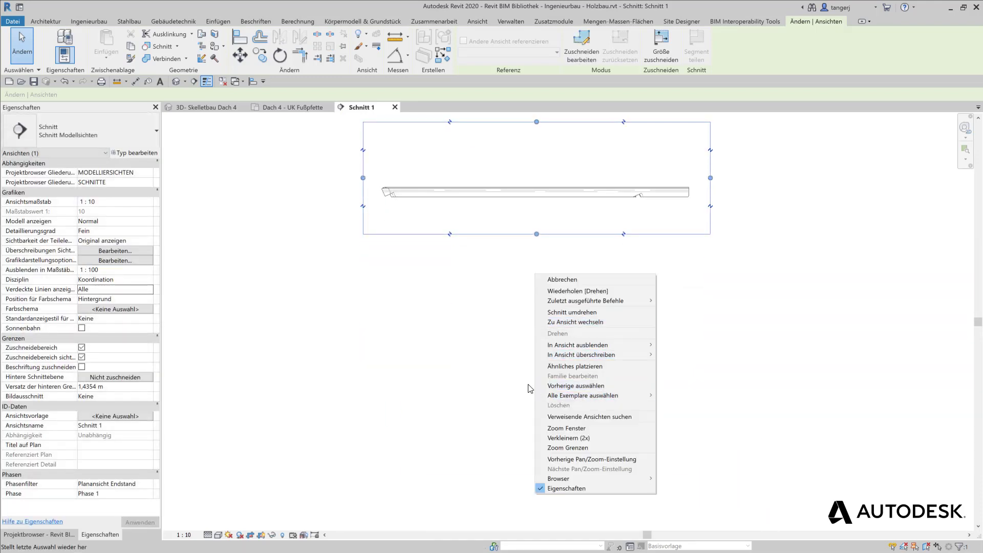
{"action": "left_click", "coordinate": [567, 447]}
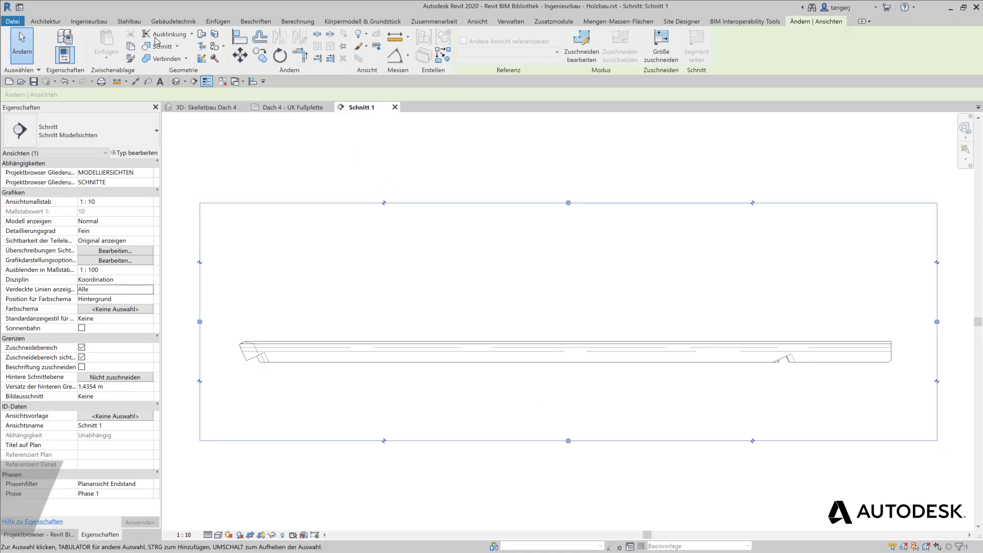
Place an aligned dimension from the rafter's right end to its left tip (6,69) above the beam.
{"action": "left_click", "coordinate": [255, 21]}
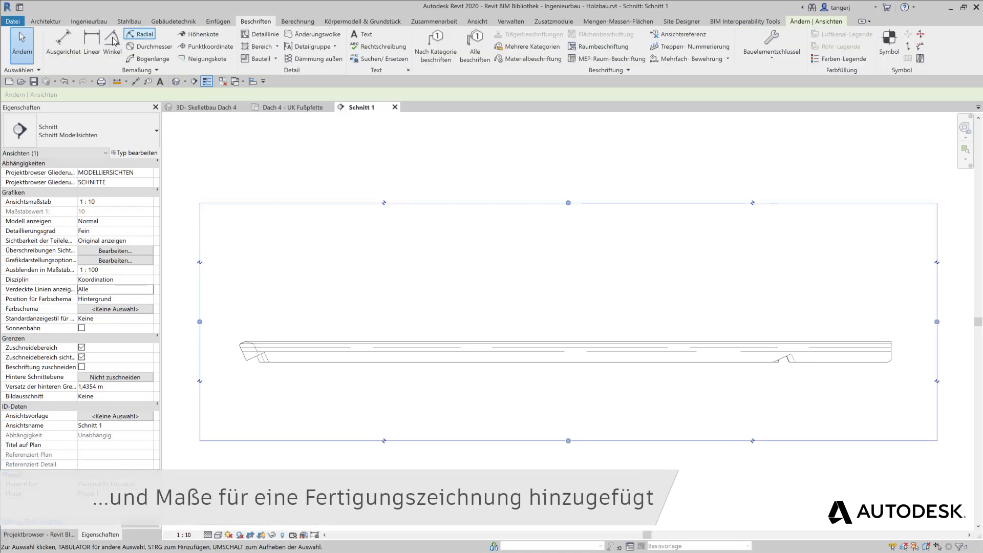
{"action": "left_click", "coordinate": [75, 41]}
{"action": "left_click", "coordinate": [891, 350]}
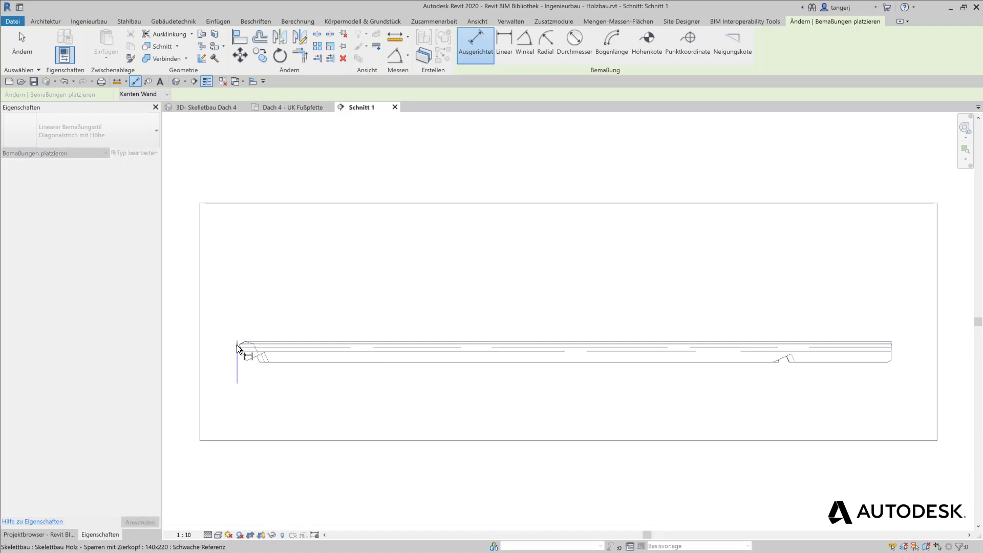
{"action": "key", "text": "z"}
{"action": "key", "text": "r"}
{"action": "left_click_drag", "start_coordinate": [219, 329], "coordinate": [314, 389]}
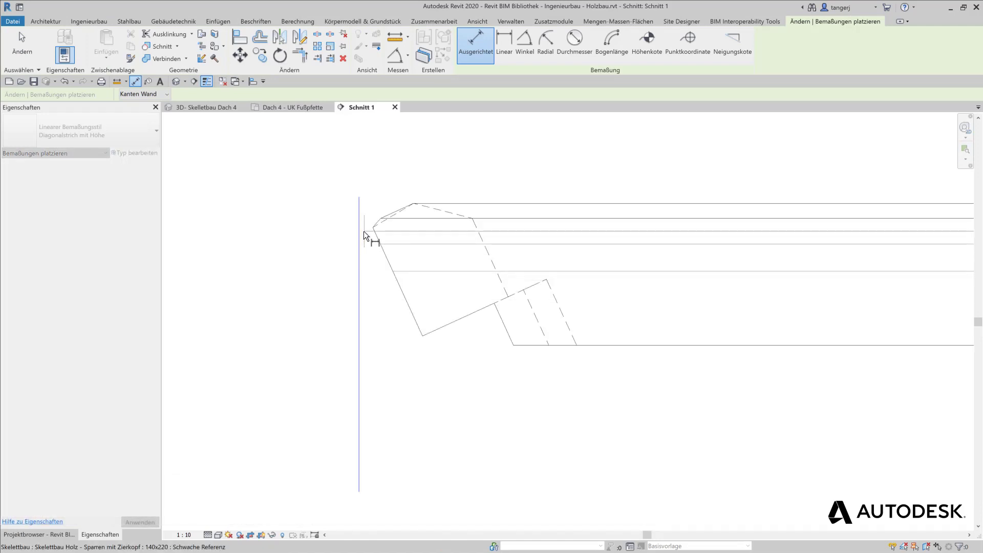
{"action": "left_click", "coordinate": [373, 226]}
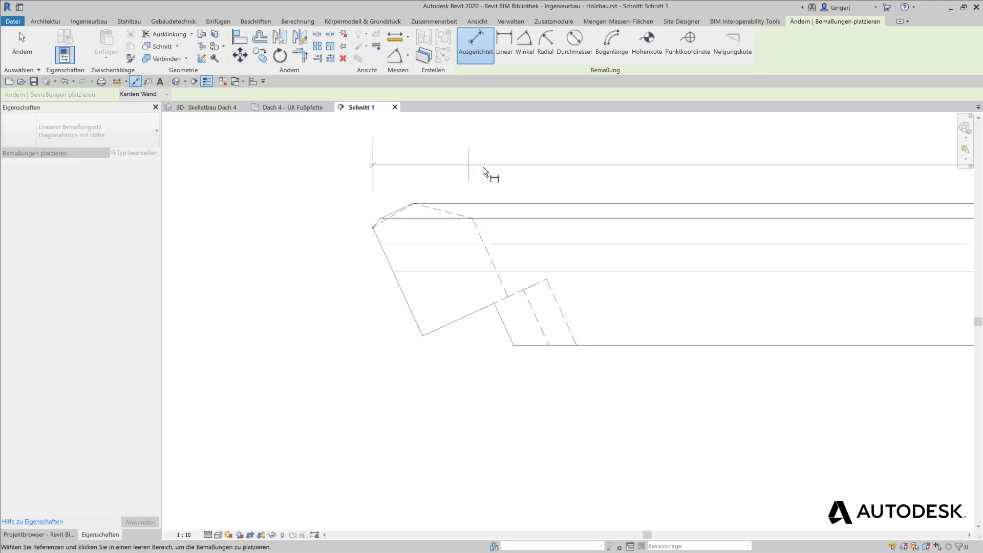
{"action": "scroll", "coordinate": [486, 169], "scroll_direction": "down", "scroll_amount": 5}
{"action": "left_click", "coordinate": [589, 143]}
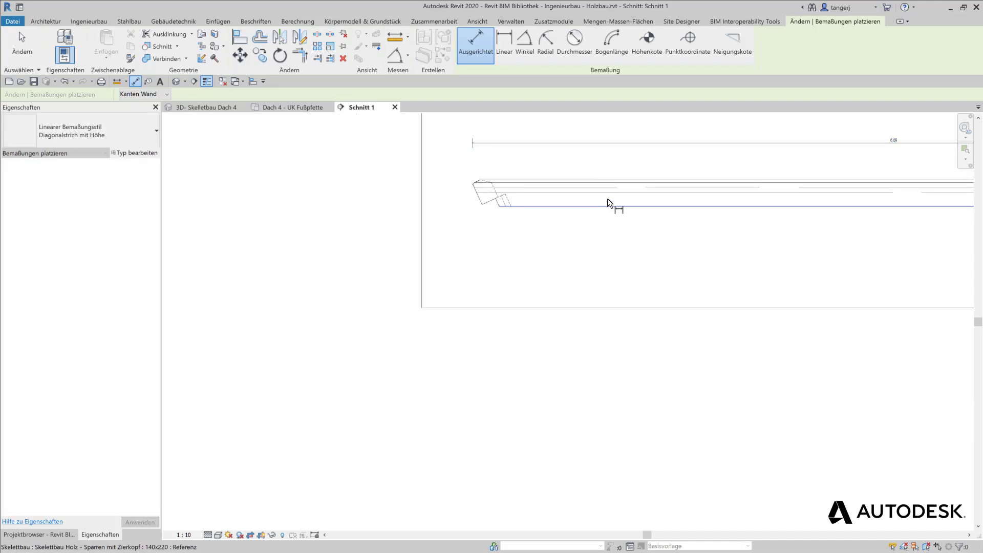
{"action": "key", "text": "Escape"}
{"action": "key", "text": "Escape"}
Change the dimension type's unit format to Millimeter, so the rafter length reads 6690.
{"action": "middle_click_drag", "start_coordinate": [675, 329], "coordinate": [480, 452]}
{"action": "left_click", "coordinate": [708, 272]}
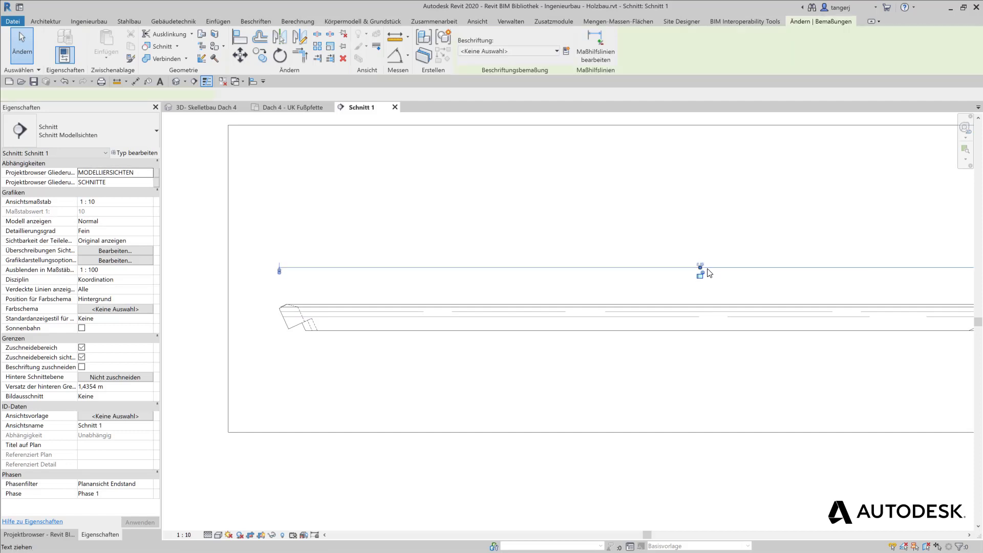
{"action": "scroll", "coordinate": [715, 248], "scroll_direction": "up", "scroll_amount": 3}
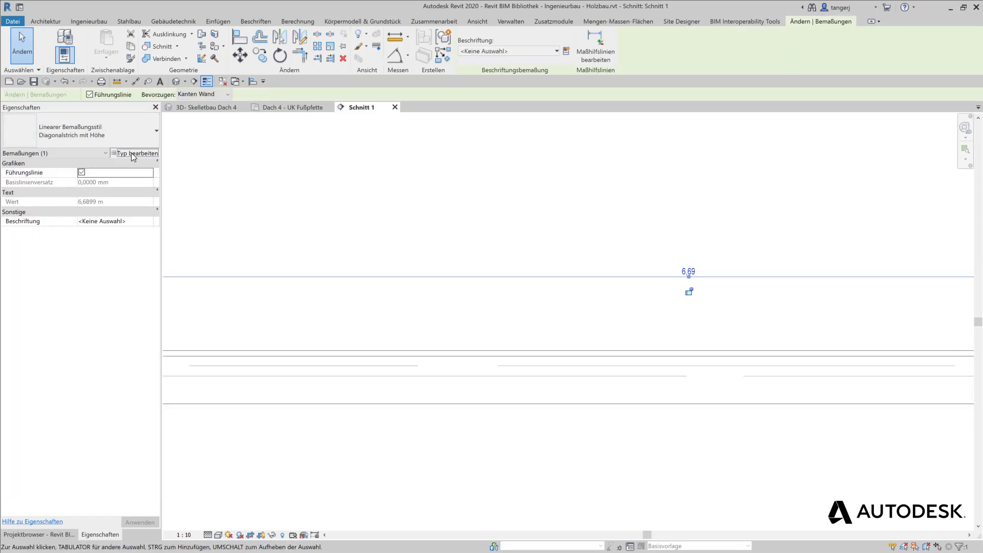
{"action": "left_click", "coordinate": [356, 397]}
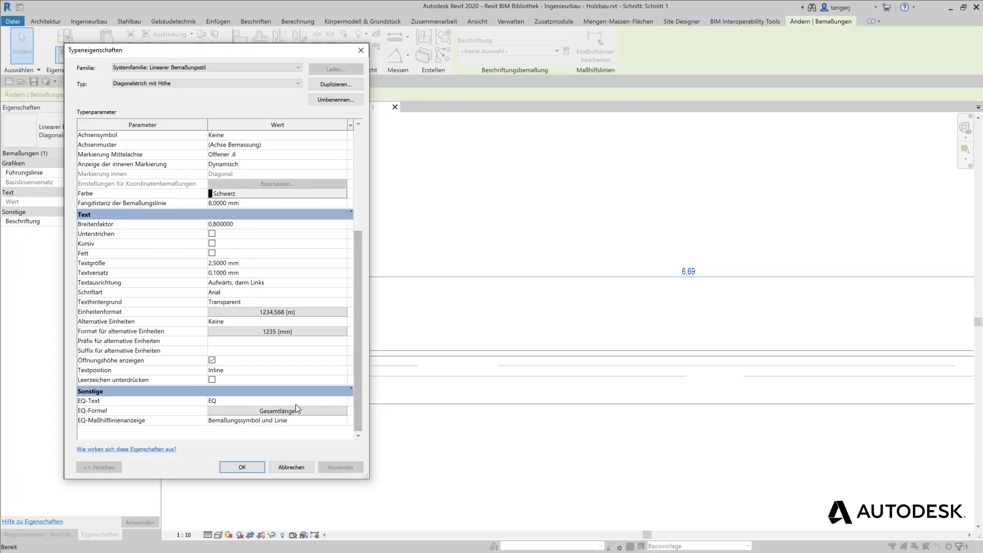
{"action": "left_click", "coordinate": [267, 307]}
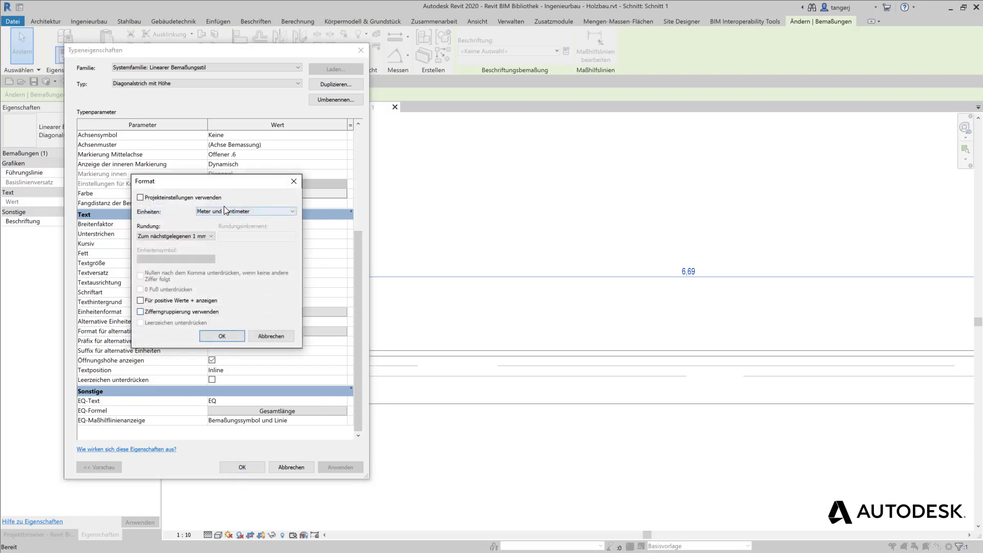
{"action": "left_click", "coordinate": [224, 211]}
{"action": "left_click", "coordinate": [222, 263]}
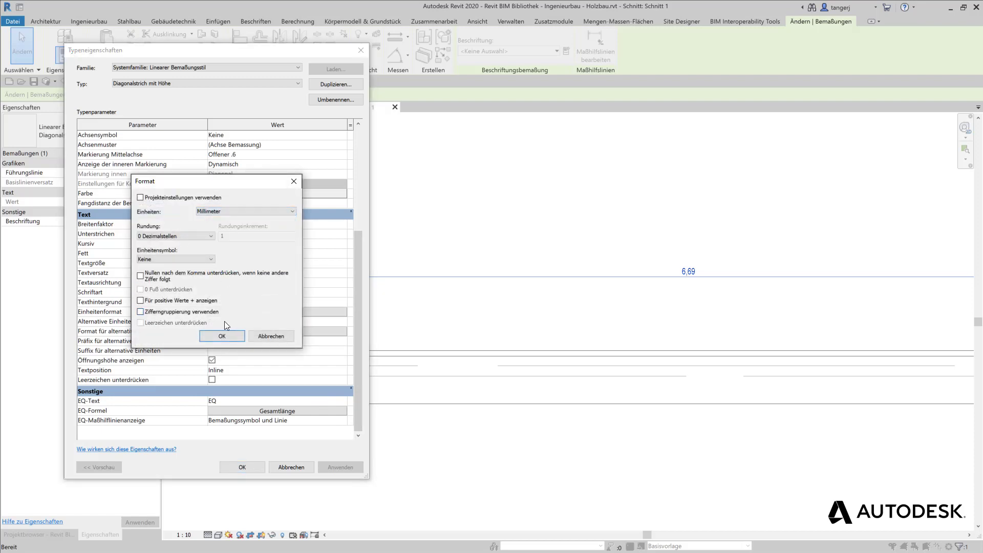
{"action": "left_click", "coordinate": [224, 336]}
{"action": "left_click", "coordinate": [229, 468]}
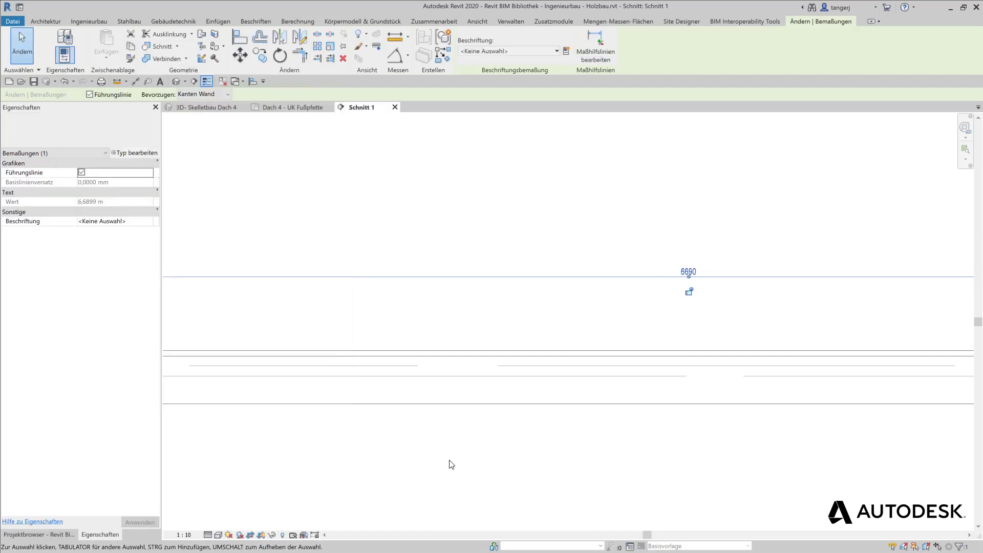
{"action": "key", "text": "z"}
{"action": "key", "text": "f"}
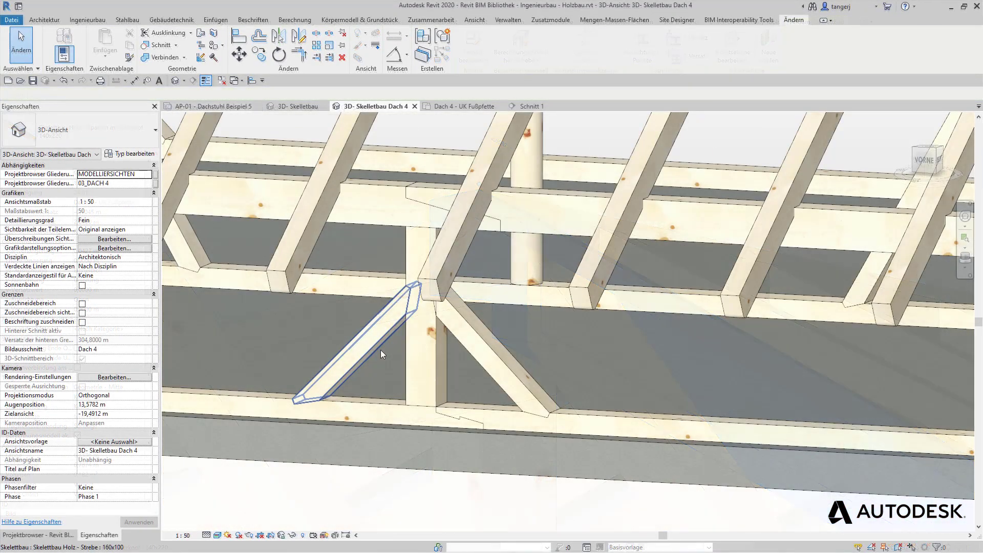
Switch to the Dach 4 - UK Fußpfette plan, zoomed to fit, with the Y-Ursprung reference plane selected.
{"action": "left_click", "coordinate": [379, 342]}
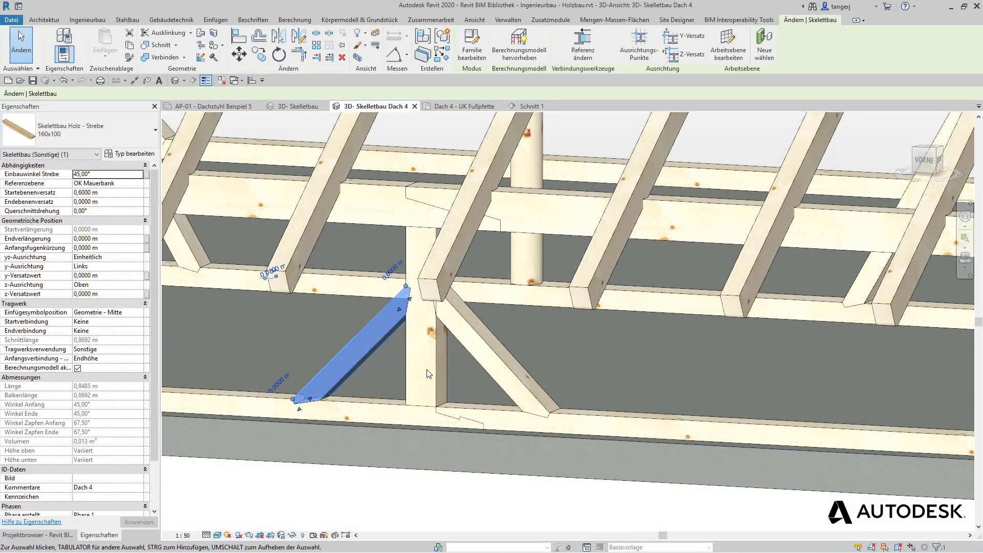
{"action": "middle_click_drag", "start_coordinate": [429, 374], "coordinate": [428, 390], "text": "shift"}
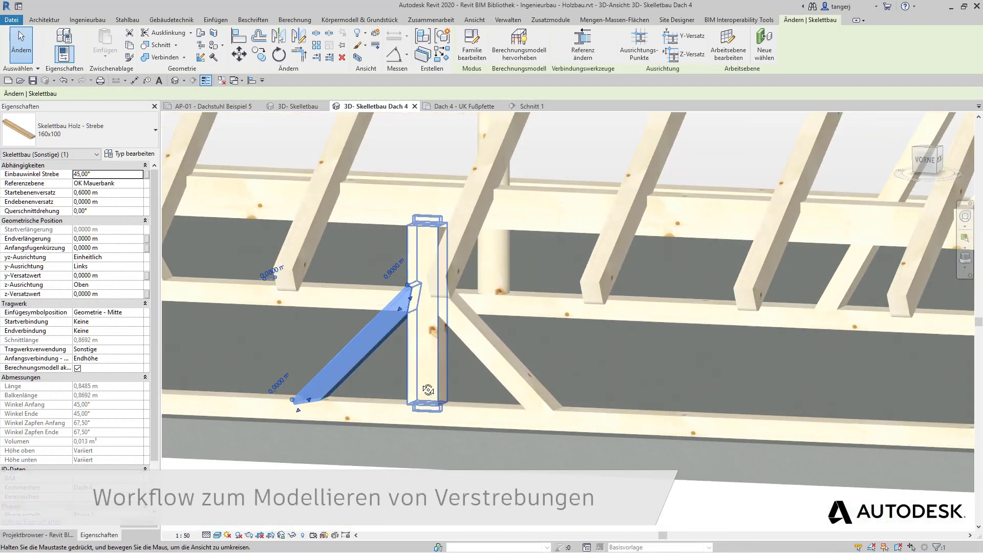
{"action": "left_click", "coordinate": [462, 108]}
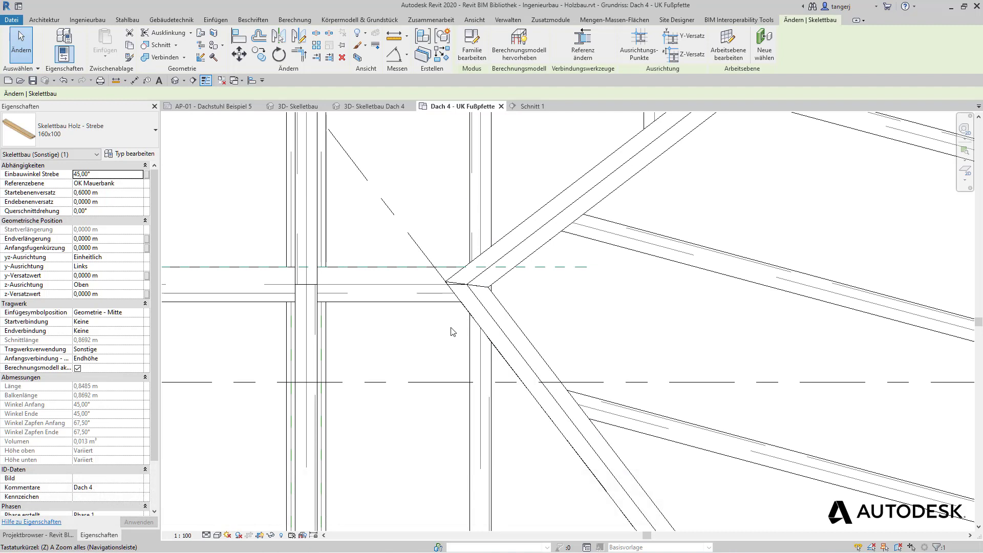
{"action": "key", "text": "z"}
{"action": "key", "text": "f"}
{"action": "left_click", "coordinate": [336, 414]}
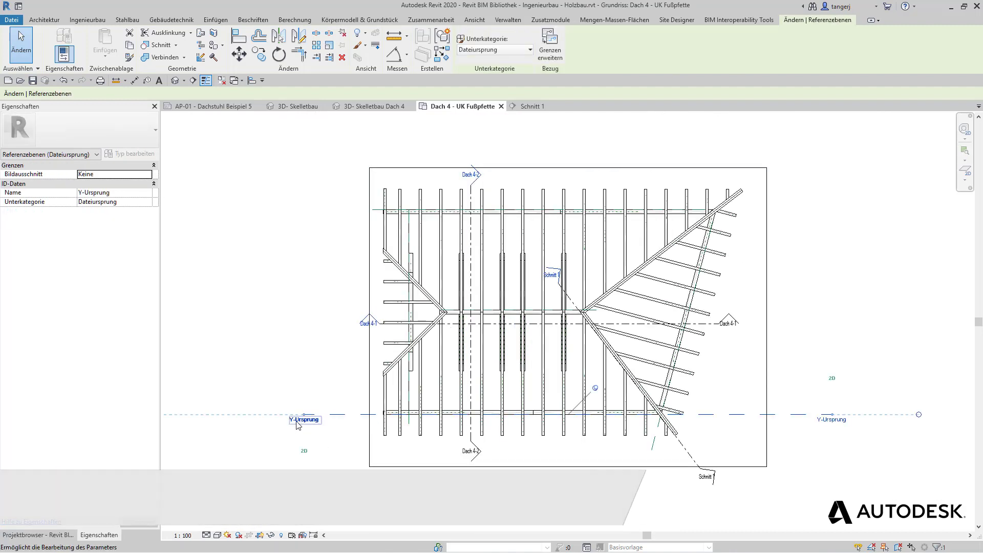
{"action": "left_click", "coordinate": [270, 189]}
Draw Schnitt 2 horizontally near the plan's lower edge, nudge it upward, and open its view.
{"action": "left_click", "coordinate": [473, 20]}
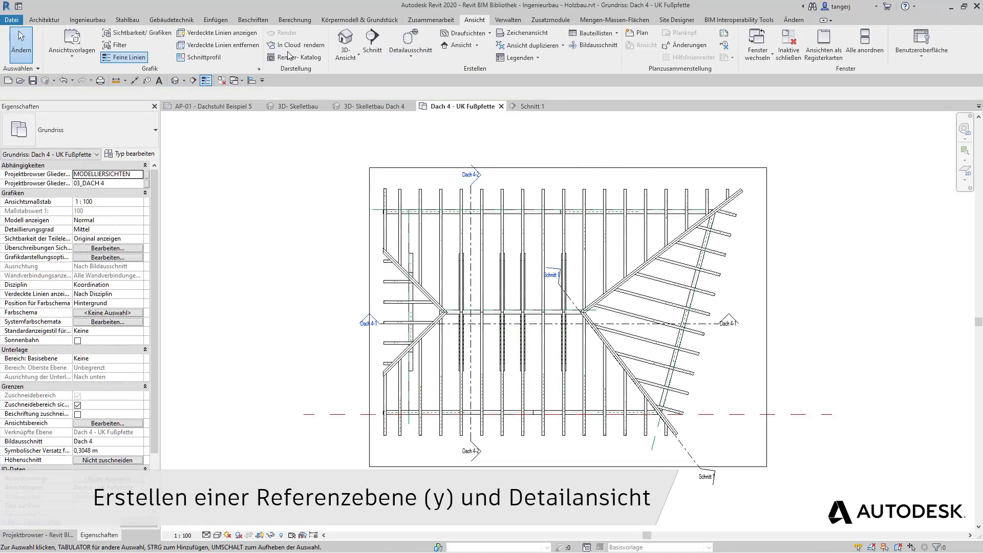
{"action": "left_click", "coordinate": [372, 50]}
{"action": "left_click", "coordinate": [442, 446]}
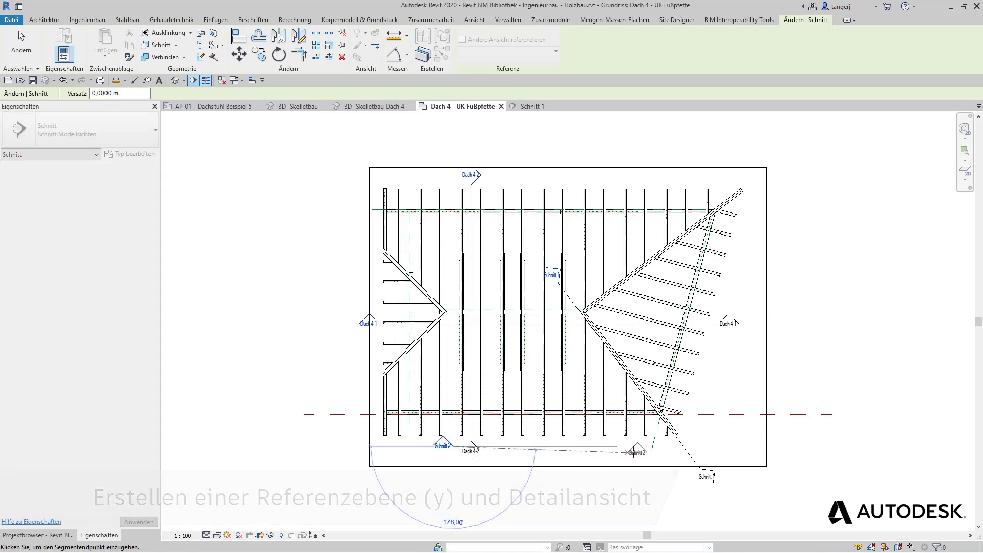
{"action": "left_click", "coordinate": [646, 446]}
{"action": "key", "text": "Escape"}
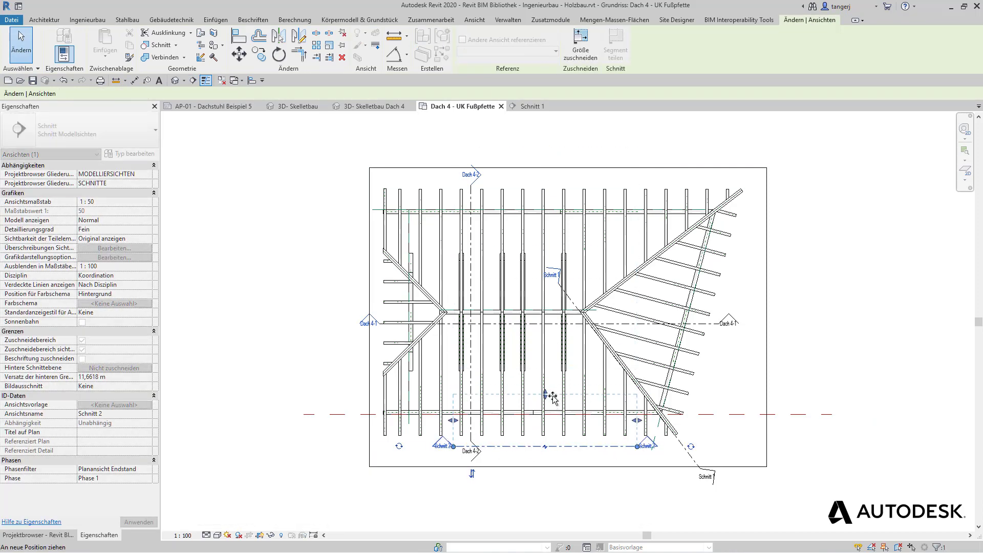
{"action": "left_click", "coordinate": [543, 453]}
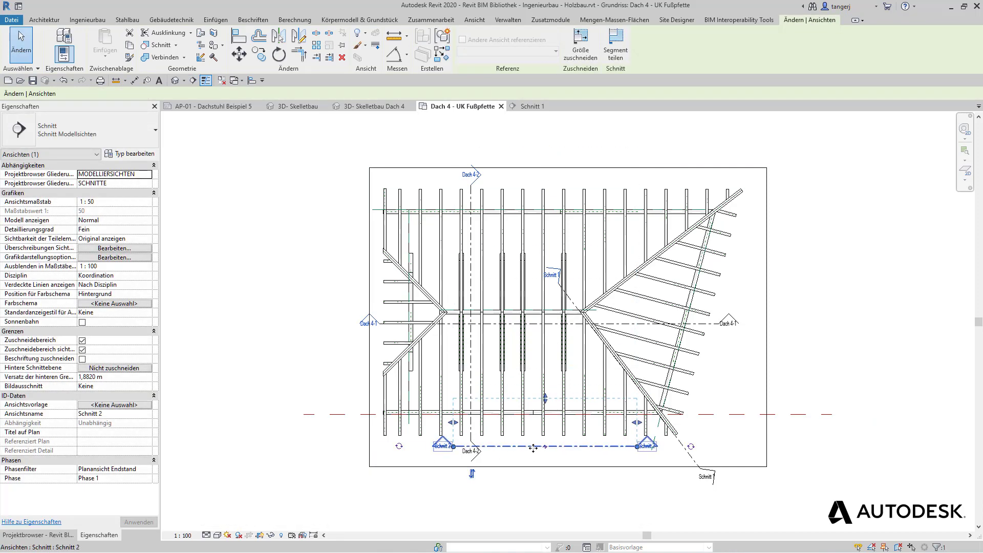
{"action": "left_click_drag", "start_coordinate": [543, 446], "coordinate": [542, 433]}
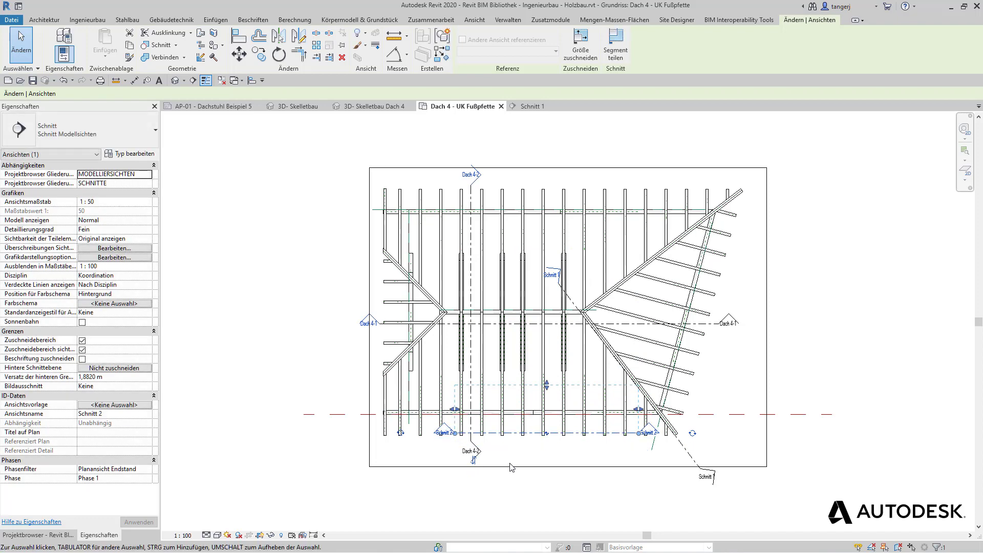
{"action": "double_click", "coordinate": [449, 426]}
{"action": "left_click", "coordinate": [557, 379]}
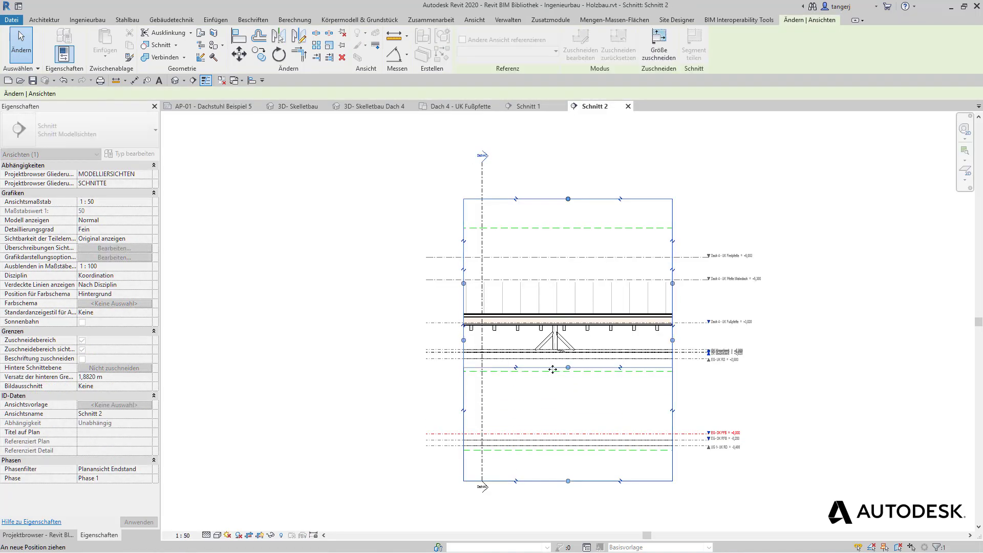
Shrink the Schnitt 2 crop region around the post detail and zoom in.
{"action": "left_click_drag", "start_coordinate": [567, 481], "coordinate": [568, 367]}
{"action": "left_click_drag", "start_coordinate": [568, 199], "coordinate": [557, 305]}
{"action": "left_click_drag", "start_coordinate": [672, 336], "coordinate": [609, 336]}
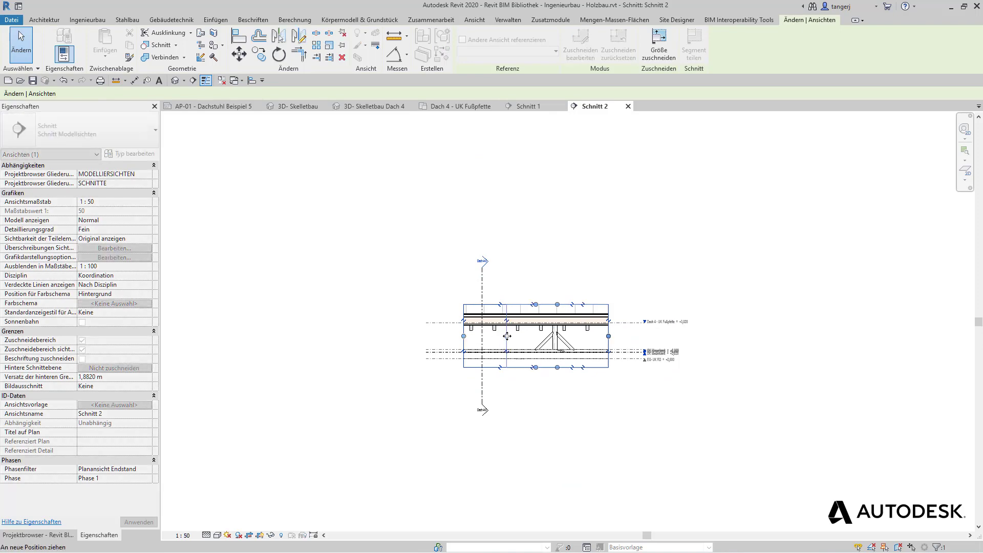
{"action": "left_click", "coordinate": [553, 413]}
{"action": "scroll", "coordinate": [632, 398], "scroll_direction": "up", "scroll_amount": 3}
{"action": "scroll", "coordinate": [604, 347], "scroll_direction": "up", "scroll_amount": 3}
{"action": "scroll", "coordinate": [460, 370], "scroll_direction": "up", "scroll_amount": 2}
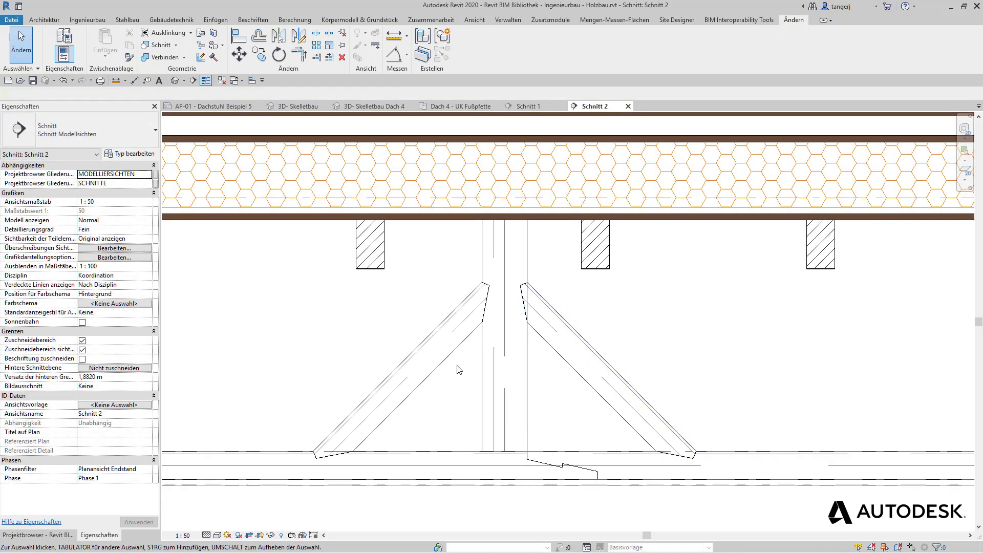
Delete the left and right diagonal braces at the post, then start the Strebe tool.
{"action": "left_click", "coordinate": [433, 373]}
{"action": "key", "text": "Delete"}
{"action": "left_click", "coordinate": [588, 368]}
{"action": "key", "text": "Delete"}
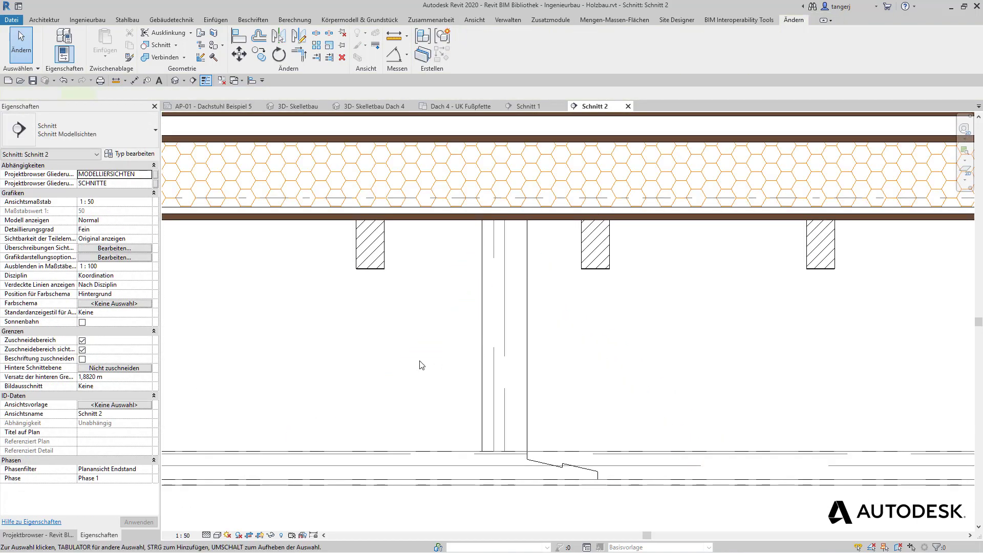
{"action": "left_click", "coordinate": [92, 19]}
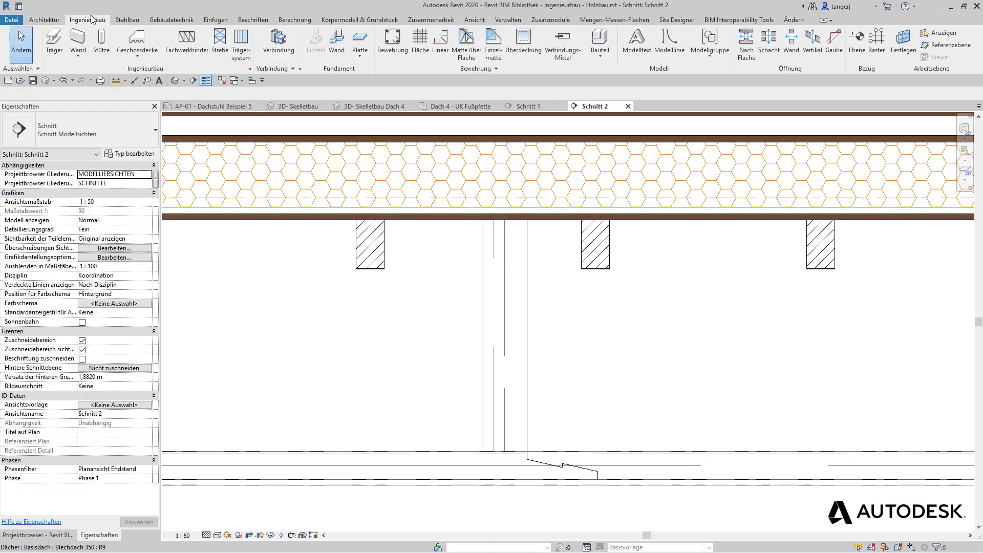
{"action": "left_click", "coordinate": [219, 45]}
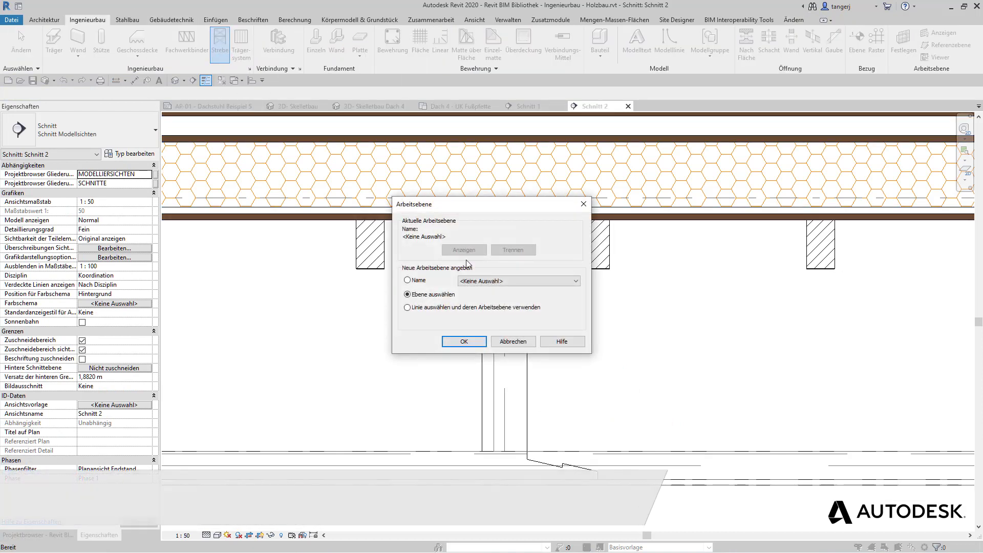
Set the work plane to Referenzebene Y-Ursprung.
{"action": "left_click", "coordinate": [490, 281]}
{"action": "scroll", "coordinate": [553, 436], "scroll_direction": "down", "scroll_amount": 5}
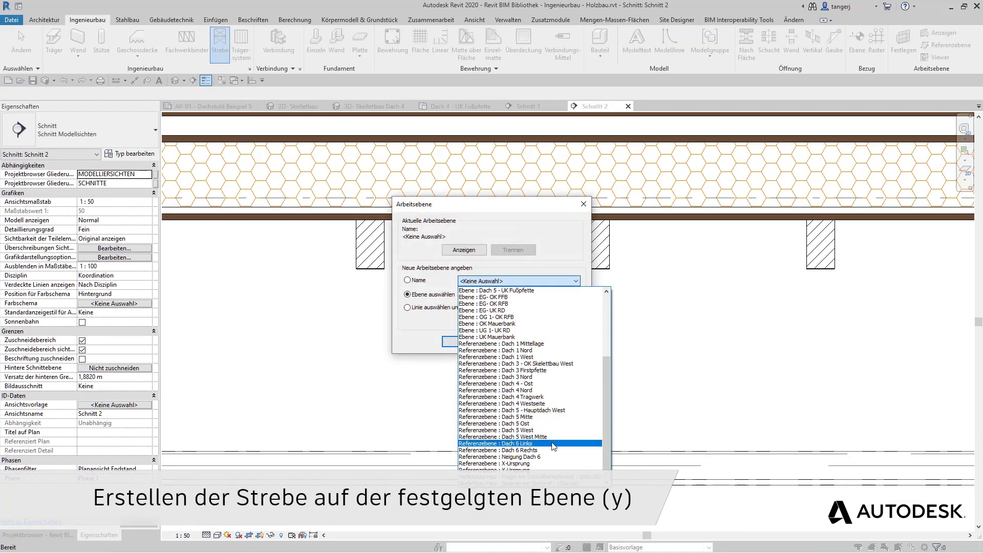
{"action": "left_click", "coordinate": [512, 470]}
{"action": "left_click", "coordinate": [464, 341]}
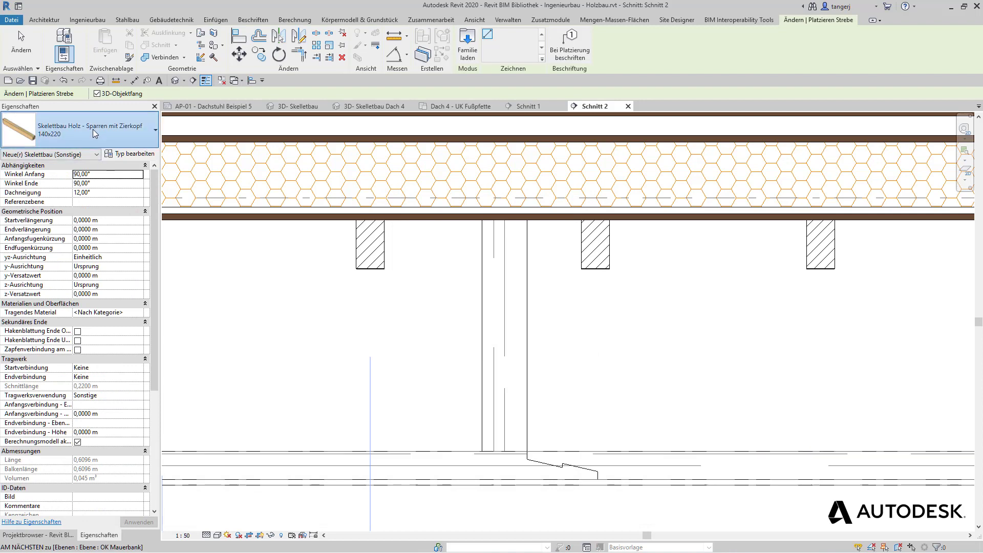
Place a Skelettbau Holz - Strebe 160x100 brace from the lower beam up to the post.
{"action": "left_click", "coordinate": [84, 131]}
{"action": "type", "text": "str"}
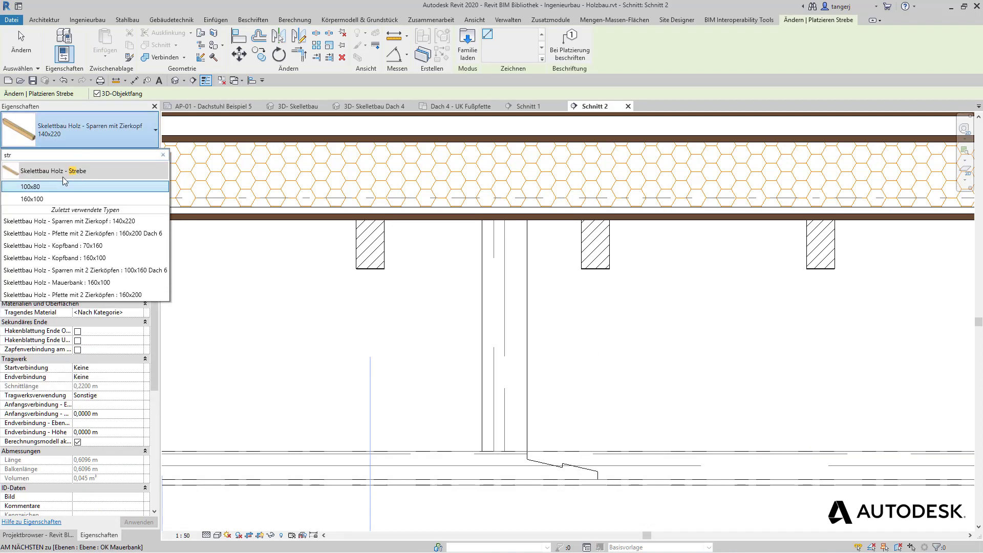
{"action": "left_click", "coordinate": [42, 200]}
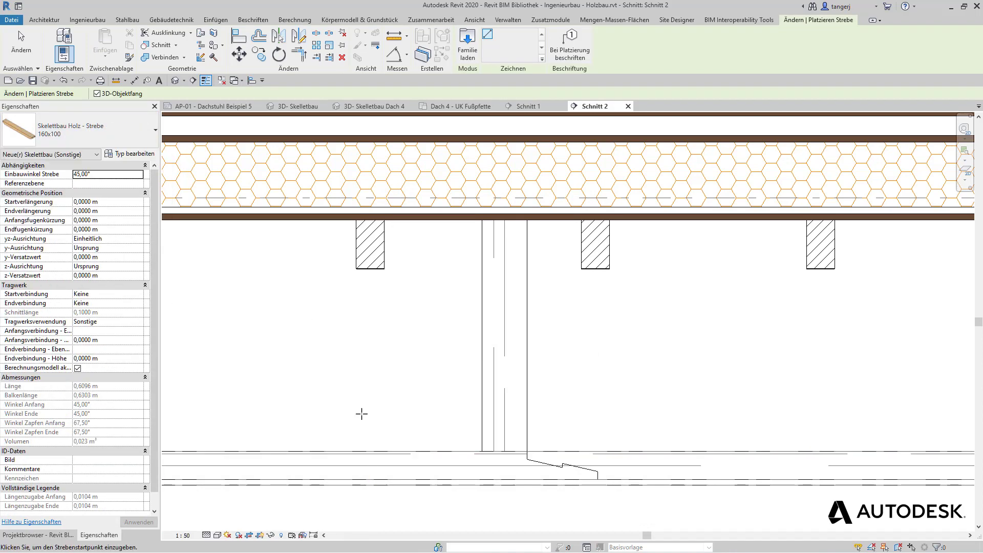
{"action": "left_click", "coordinate": [357, 450]}
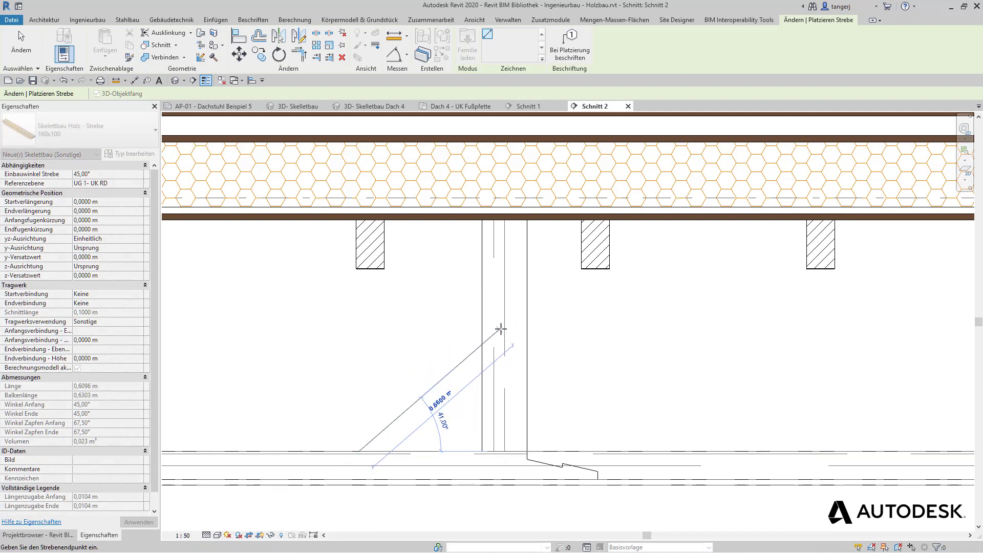
{"action": "left_click", "coordinate": [501, 281]}
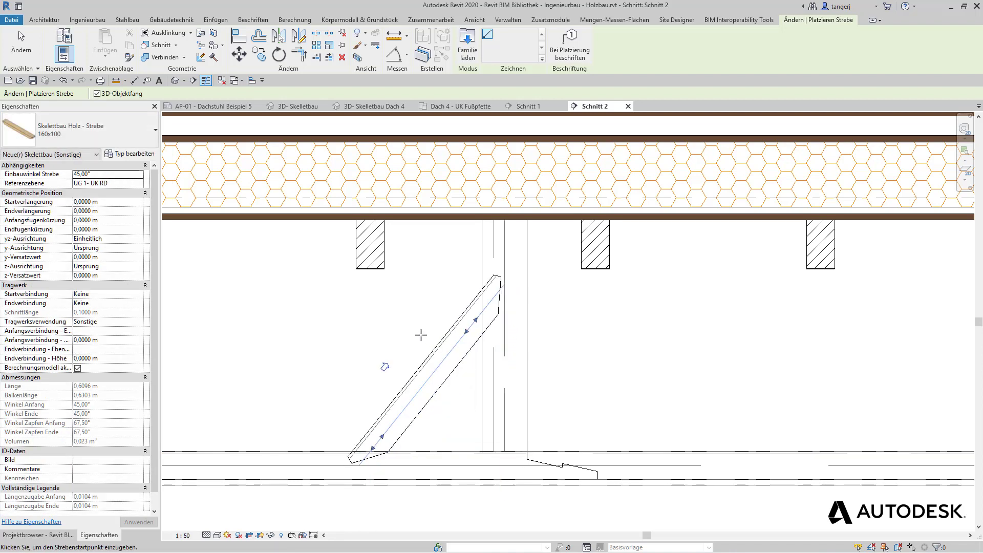
{"action": "key", "text": "Escape"}
{"action": "key", "text": "Escape"}
{"action": "left_click", "coordinate": [430, 368]}
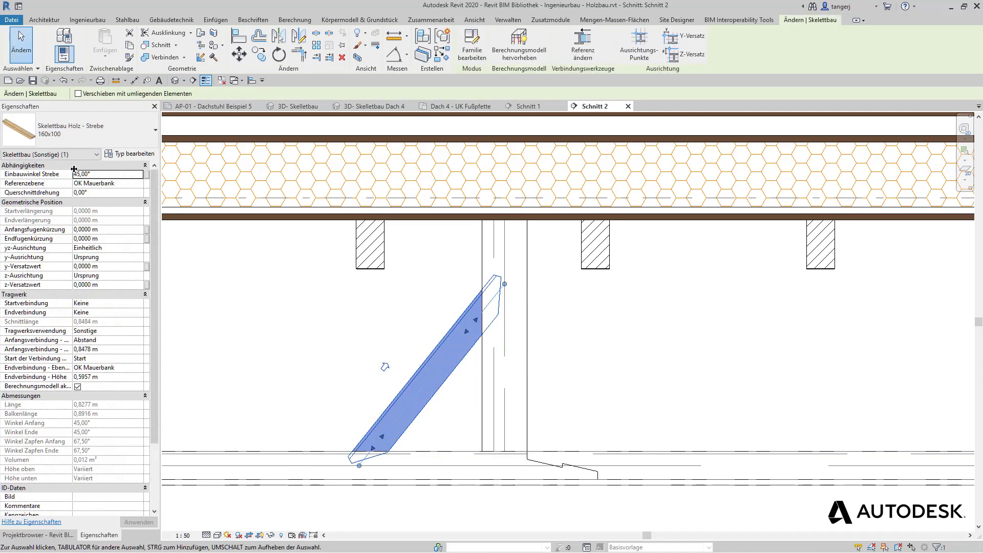
Set both ends of the new brace to Nicht verbinden.
{"action": "left_click", "coordinate": [348, 297]}
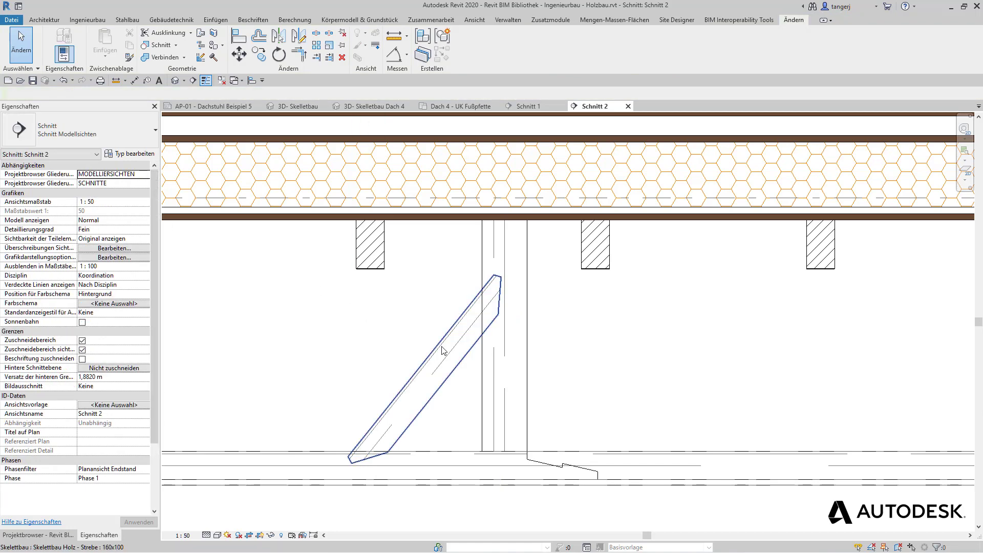
{"action": "left_click", "coordinate": [467, 292]}
{"action": "right_click", "coordinate": [504, 288]}
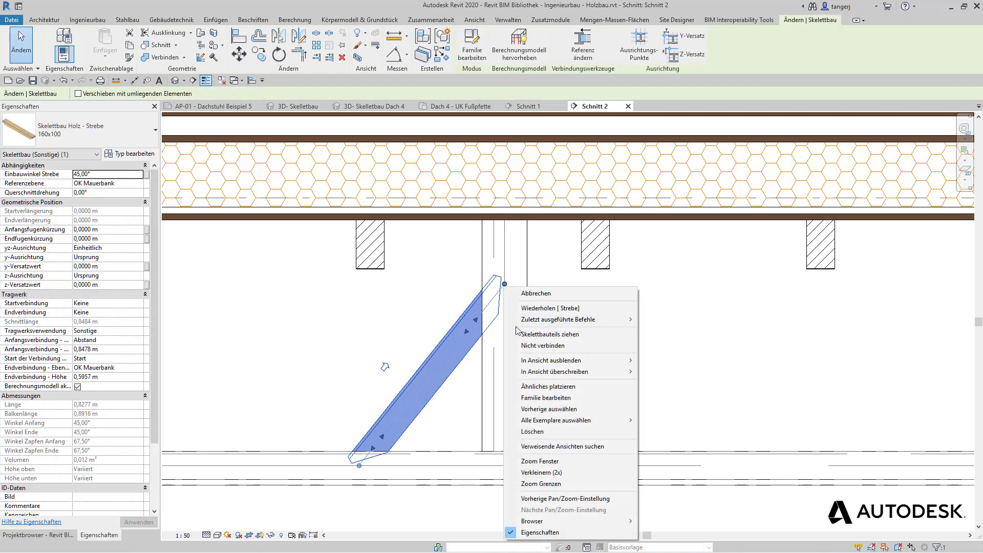
{"action": "left_click", "coordinate": [543, 342]}
{"action": "right_click", "coordinate": [358, 470]}
{"action": "left_click", "coordinate": [430, 241]}
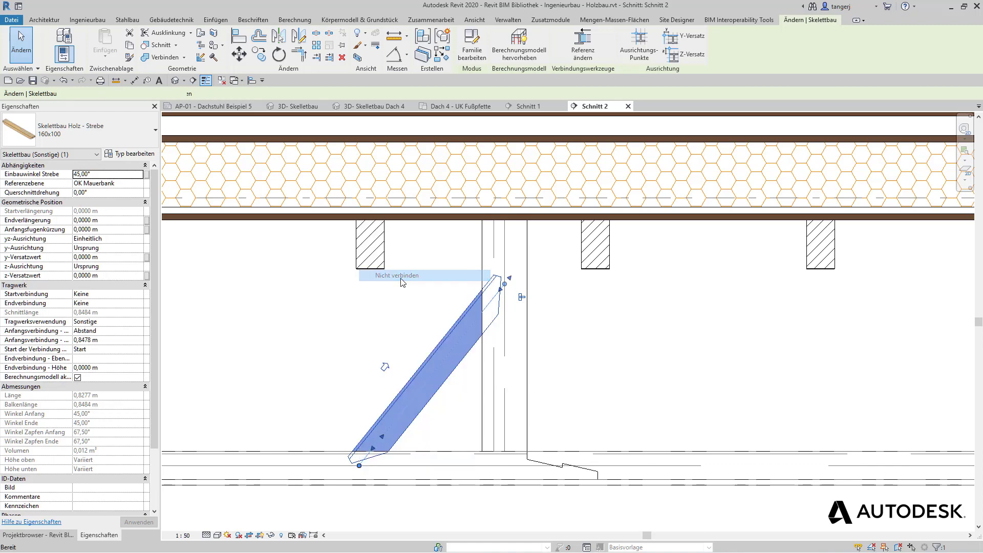
Add an angular dimension between the brace edge and the floor line.
{"action": "left_click", "coordinate": [394, 54]}
{"action": "left_click", "coordinate": [438, 389]}
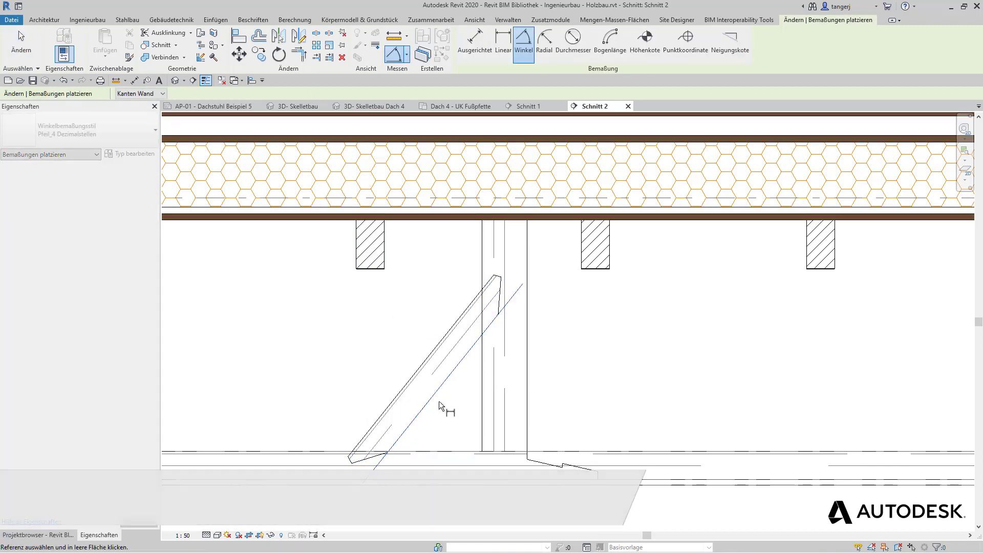
{"action": "left_click", "coordinate": [450, 452]}
{"action": "left_click", "coordinate": [467, 415]}
{"action": "key", "text": "Escape"}
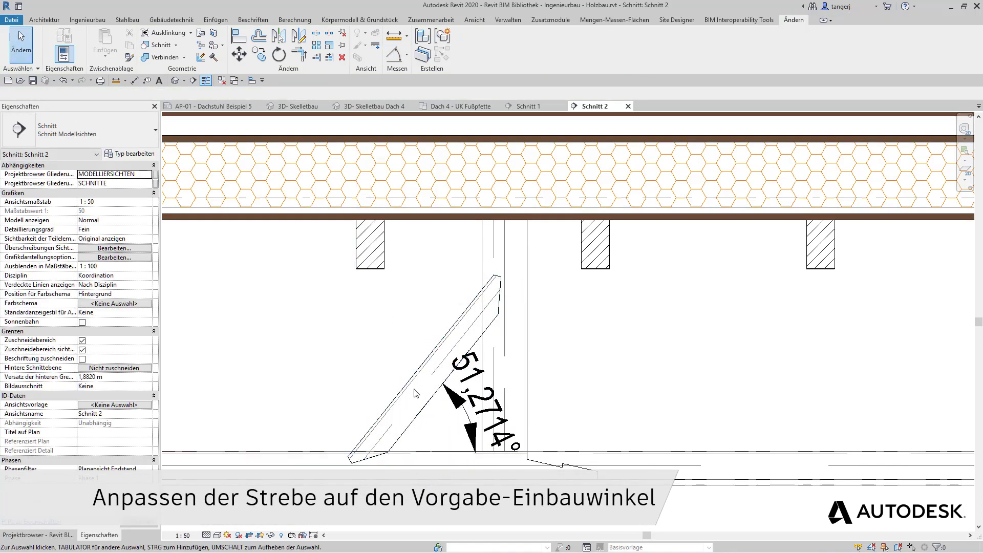
Set the brace angle to 45° and delete the temporary angle dimension.
{"action": "left_click", "coordinate": [416, 395]}
{"action": "left_click", "coordinate": [471, 404]}
{"action": "type", "text": "45"}
{"action": "key", "text": "Return"}
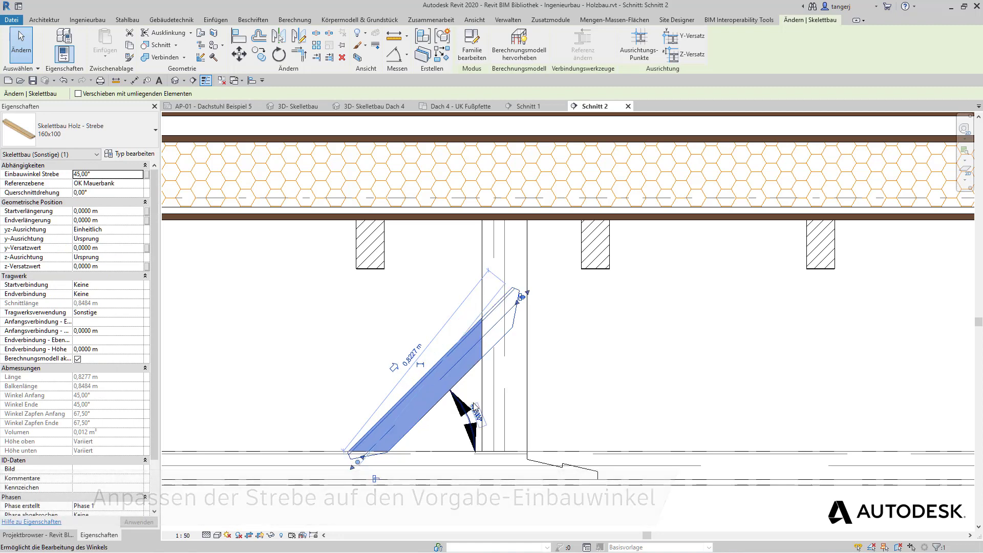
{"action": "key", "text": "Escape"}
{"action": "left_click", "coordinate": [474, 413]}
{"action": "key", "text": "Delete"}
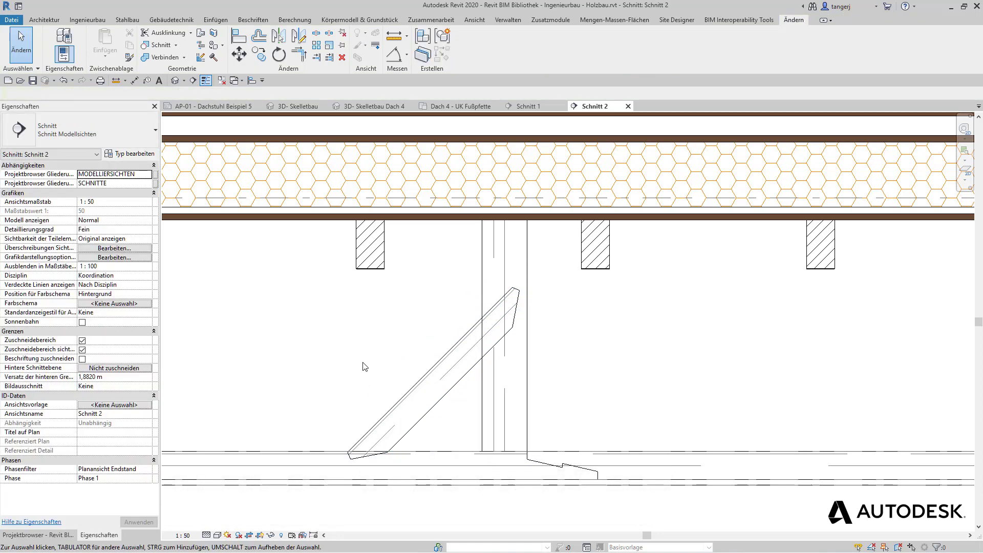
{"action": "left_click", "coordinate": [239, 37]}
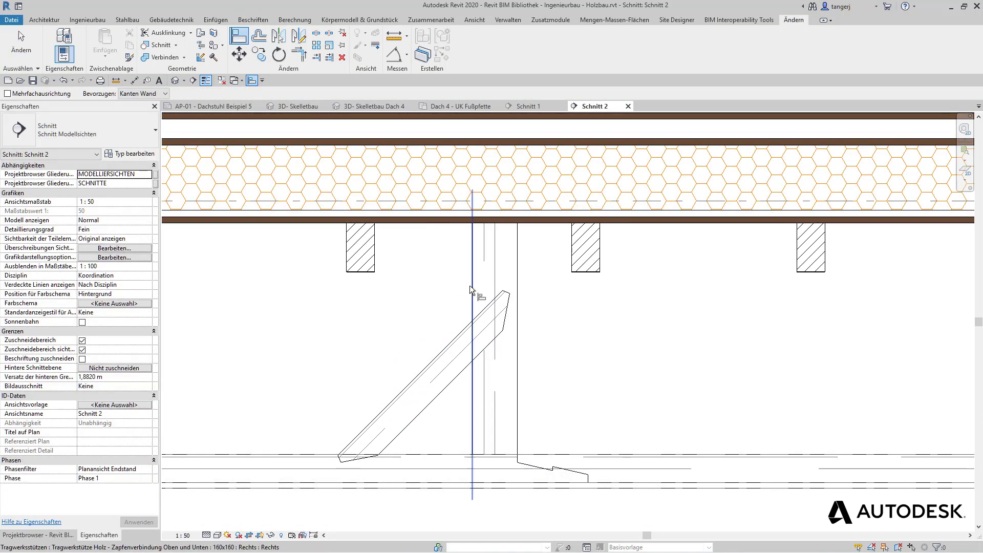
Align the brace's top end to the post's vertical reference line.
{"action": "left_click", "coordinate": [469, 285]}
{"action": "scroll", "coordinate": [503, 278], "scroll_direction": "up", "scroll_amount": 3}
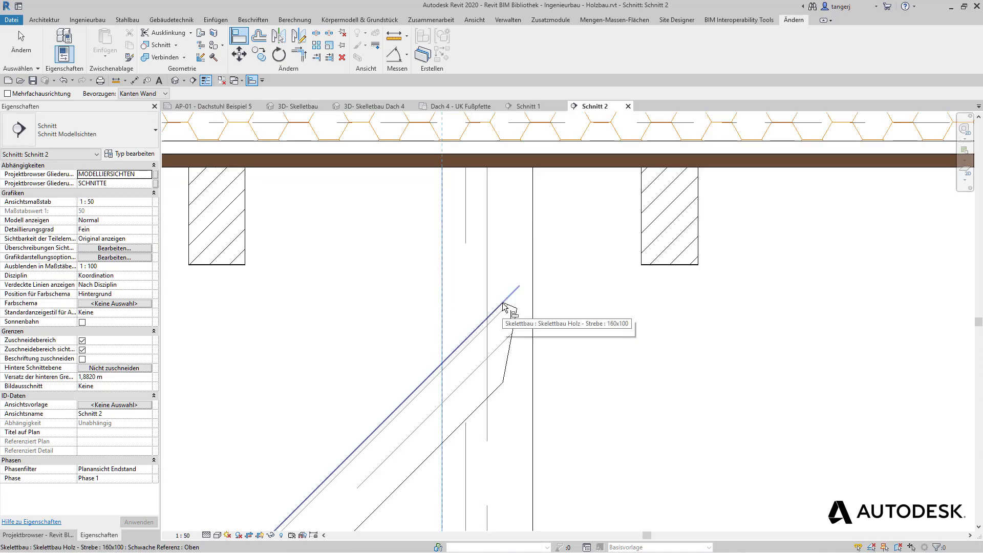
{"action": "left_click", "coordinate": [503, 304]}
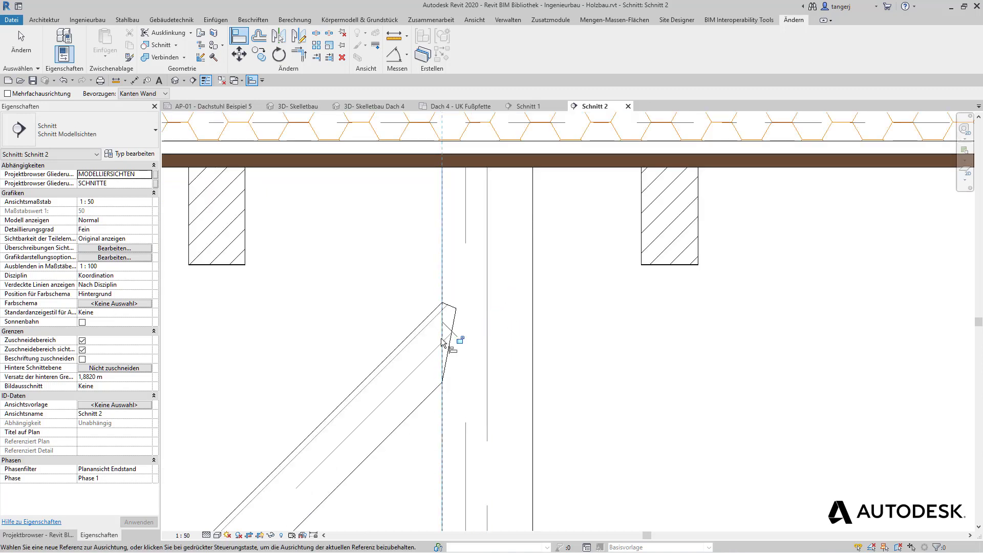
{"action": "scroll", "coordinate": [450, 317], "scroll_direction": "down", "scroll_amount": 3}
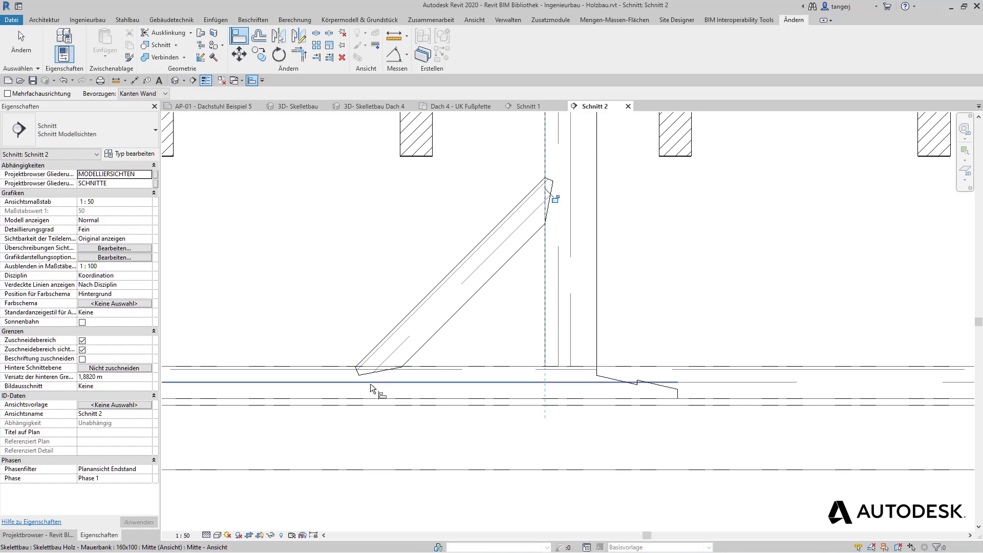
{"action": "key", "text": "Escape"}
{"action": "middle_click_drag", "start_coordinate": [459, 355], "coordinate": [372, 394]}
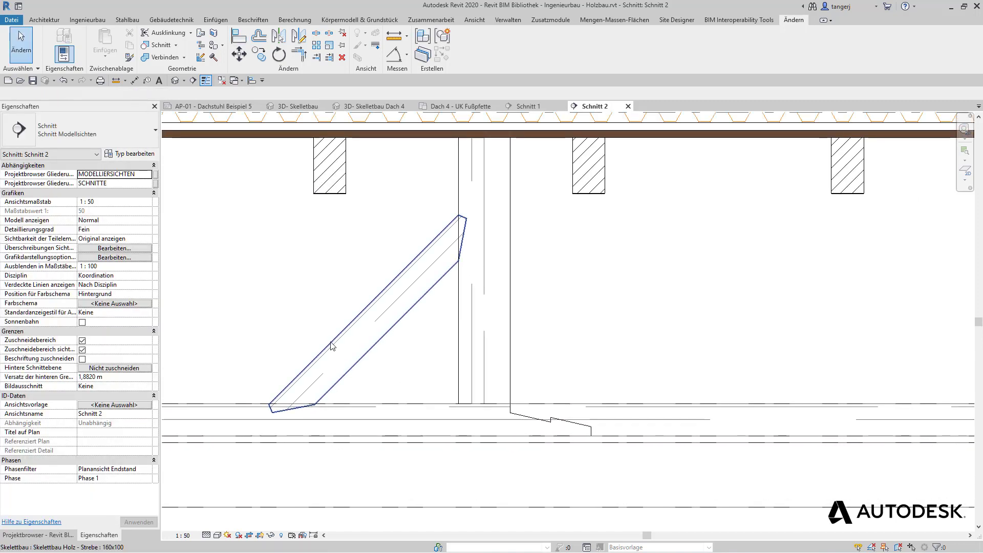
Mirror the brace across the post's centre axis.
{"action": "left_click", "coordinate": [330, 352]}
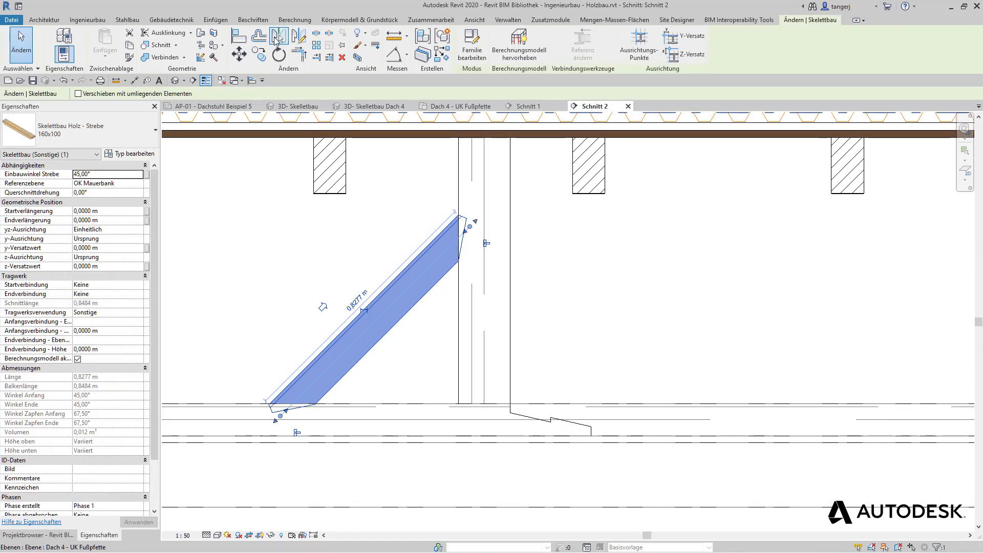
{"action": "left_click", "coordinate": [276, 38]}
{"action": "left_click", "coordinate": [484, 314]}
{"action": "left_click", "coordinate": [318, 218]}
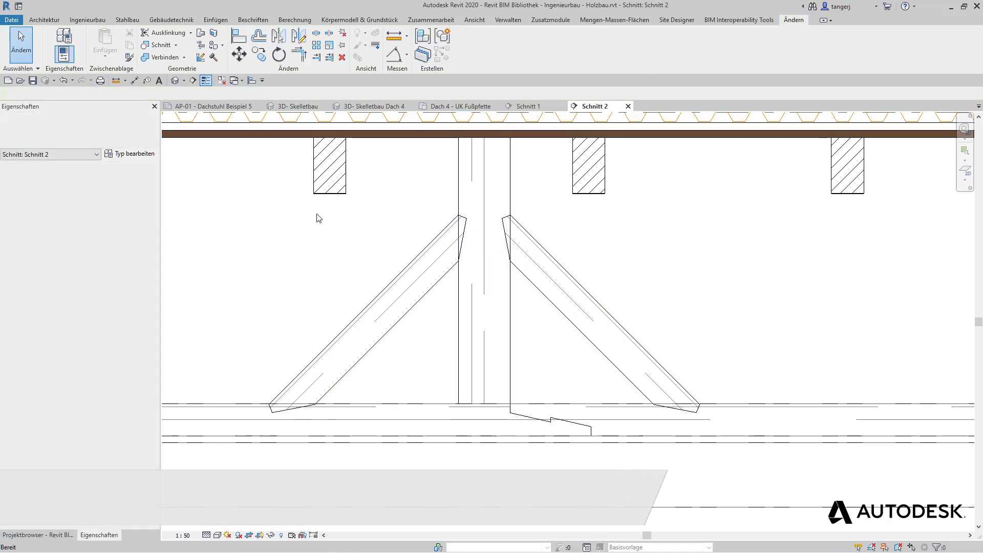
In the roof 4 3D view, cut both struts into the post.
{"action": "left_click", "coordinate": [145, 45]}
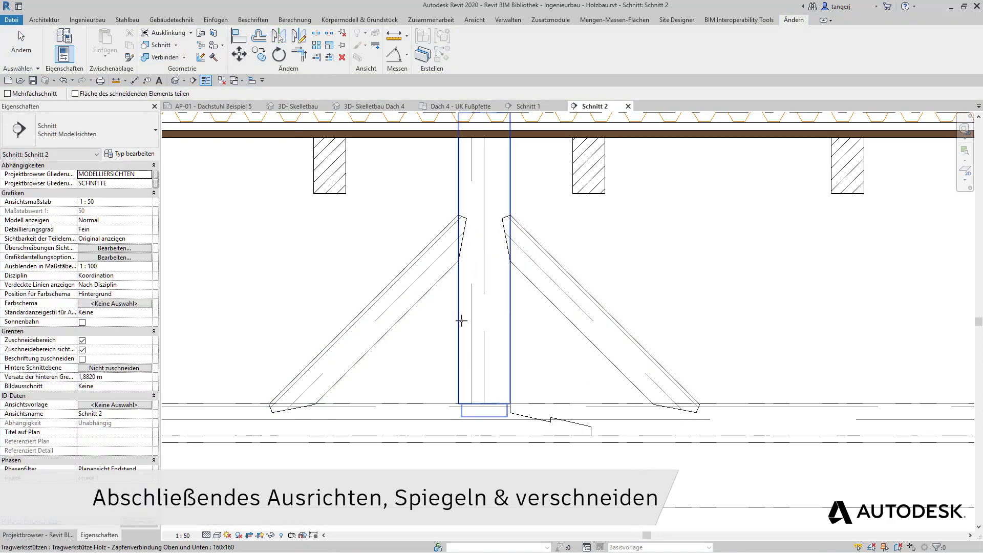
{"action": "left_click", "coordinate": [371, 106]}
{"action": "middle_click_drag", "start_coordinate": [433, 346], "coordinate": [386, 307], "text": "shift"}
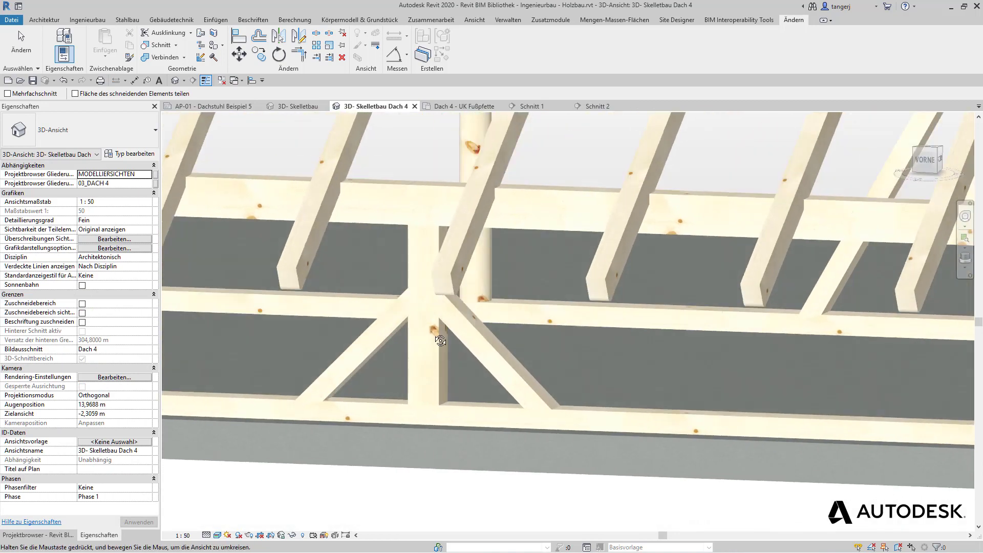
{"action": "scroll", "coordinate": [386, 308], "scroll_direction": "up", "scroll_amount": 2}
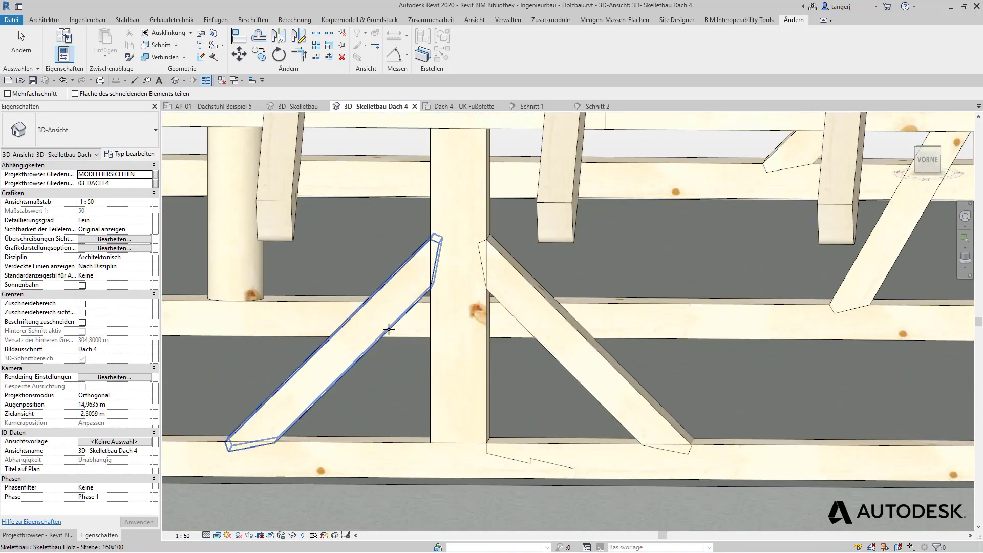
{"action": "left_click", "coordinate": [425, 328]}
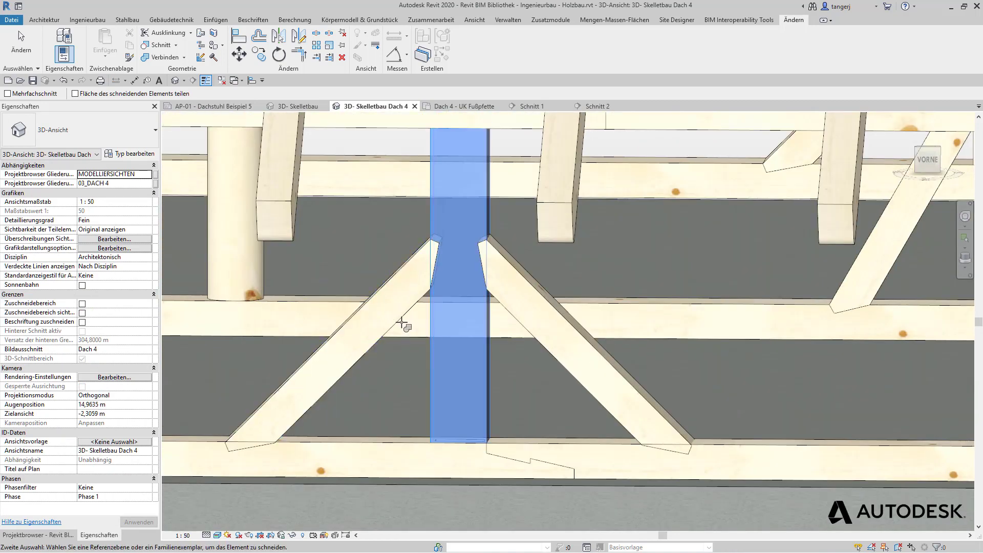
{"action": "left_click", "coordinate": [430, 330]}
{"action": "left_click", "coordinate": [511, 272]}
Cut the right and left struts into their lower beams.
{"action": "left_click", "coordinate": [589, 435]}
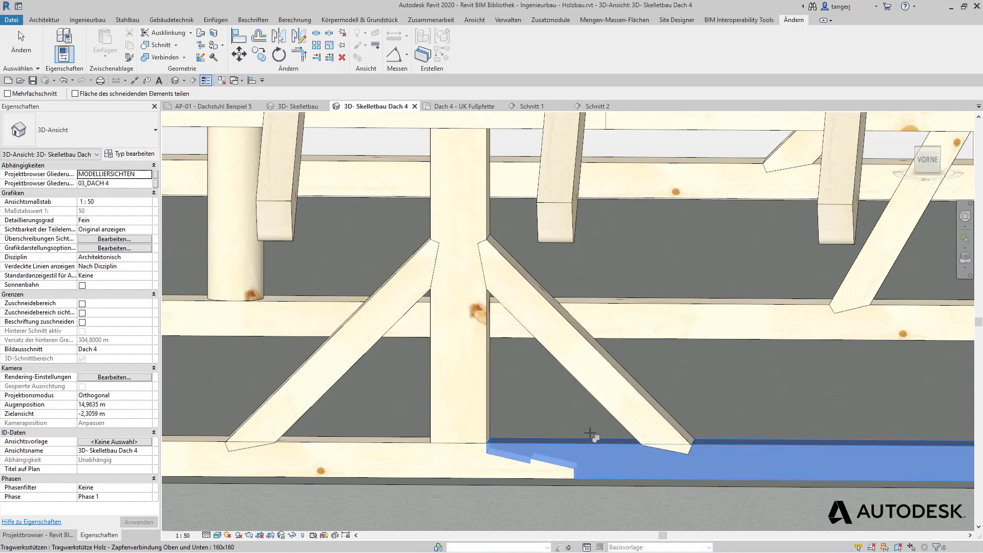
{"action": "left_click", "coordinate": [612, 407]}
{"action": "left_click", "coordinate": [383, 440]}
{"action": "left_click", "coordinate": [287, 420]}
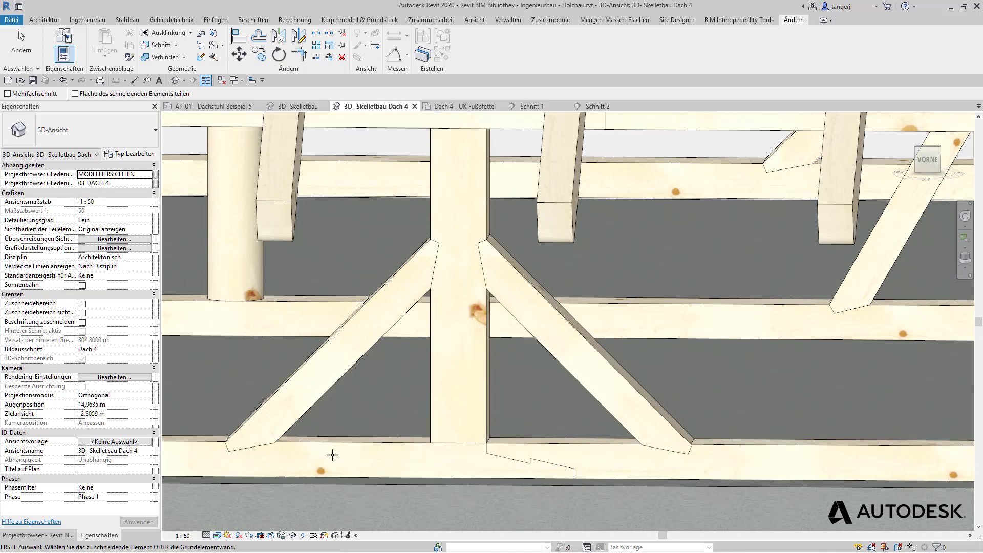
{"action": "key", "text": "Escape"}
{"action": "left_click", "coordinate": [305, 417]}
{"action": "mouse_move", "coordinate": [342, 462]}
{"action": "middle_mouse_down", "text": "shift"}
{"action": "mouse_move", "coordinate": [285, 453]}
{"action": "mouse_move", "coordinate": [447, 459]}
{"action": "middle_mouse_up", "text": "shift"}
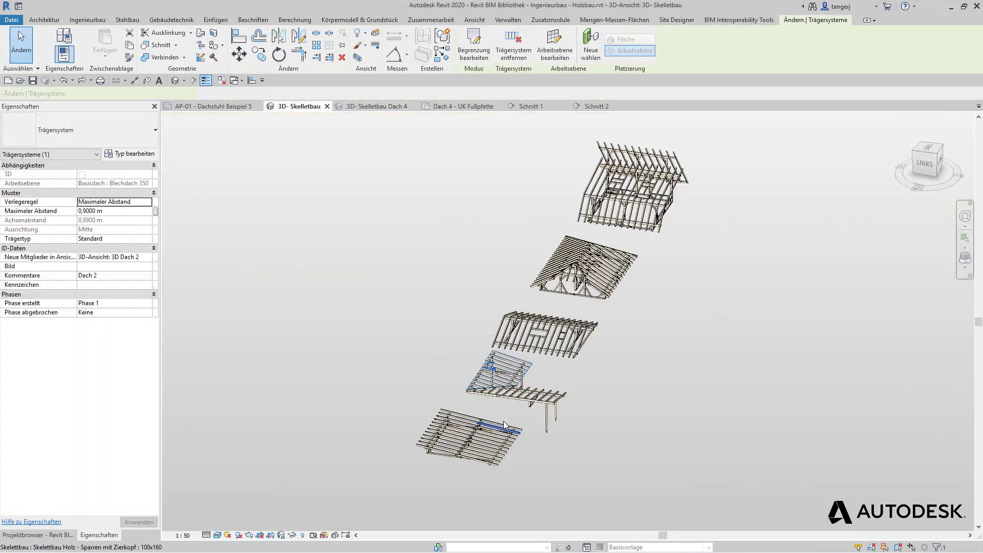
Orbit around the lowest roof frame to view the void body at the rafter end.
{"action": "scroll", "coordinate": [505, 425], "scroll_direction": "up", "scroll_amount": 10}
{"action": "middle_click_drag", "start_coordinate": [404, 424], "coordinate": [662, 333], "text": "shift"}
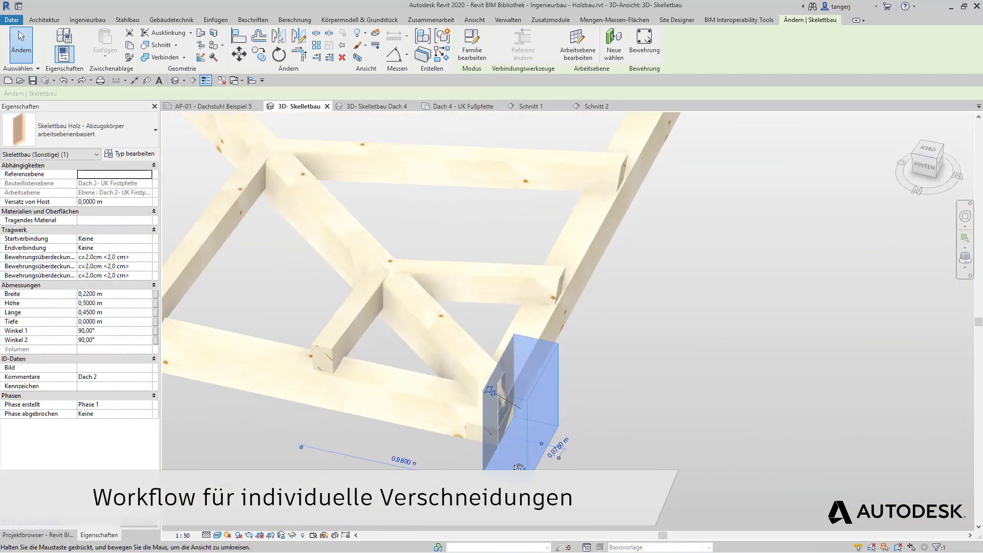
{"action": "mouse_move", "coordinate": [662, 333]}
{"action": "middle_mouse_down", "text": "shift"}
{"action": "mouse_move", "coordinate": [596, 439]}
{"action": "mouse_move", "coordinate": [549, 377]}
{"action": "middle_mouse_up", "text": "shift"}
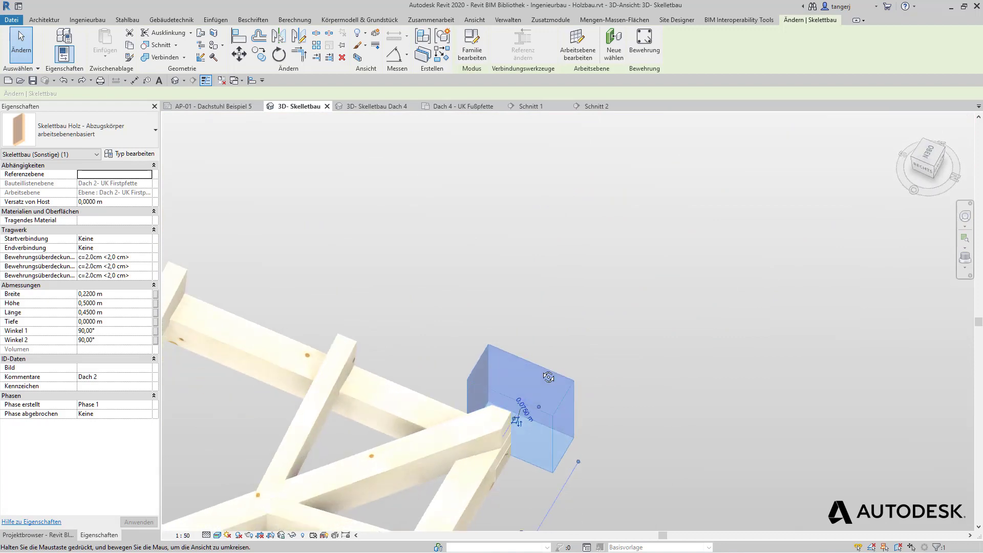
{"action": "middle_click_drag", "start_coordinate": [548, 377], "coordinate": [575, 283], "text": "shift"}
{"action": "key", "text": "Escape"}
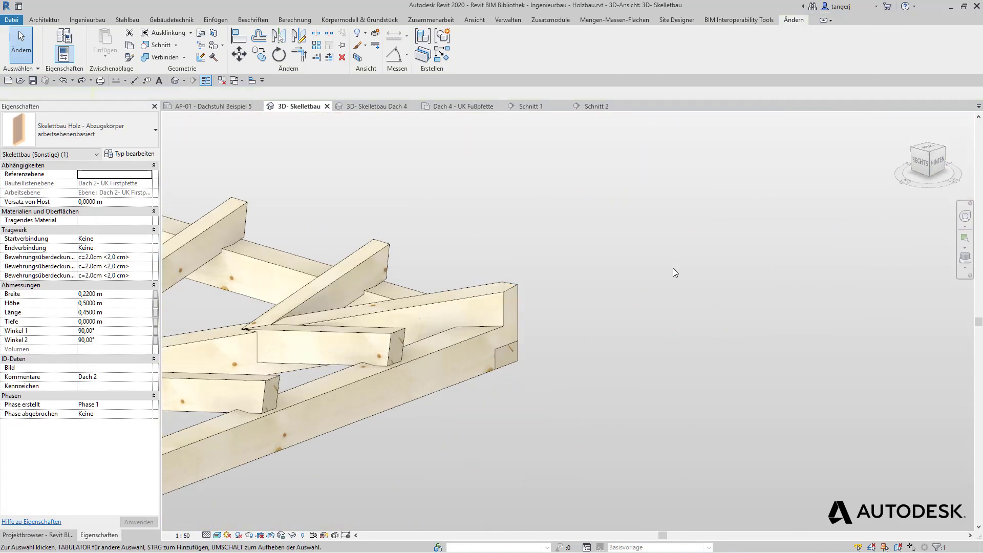
Delete the rafter-end void body, removing its dimensions, leaving the rafter uncut.
{"action": "left_click", "coordinate": [524, 285]}
{"action": "key", "text": "Delete"}
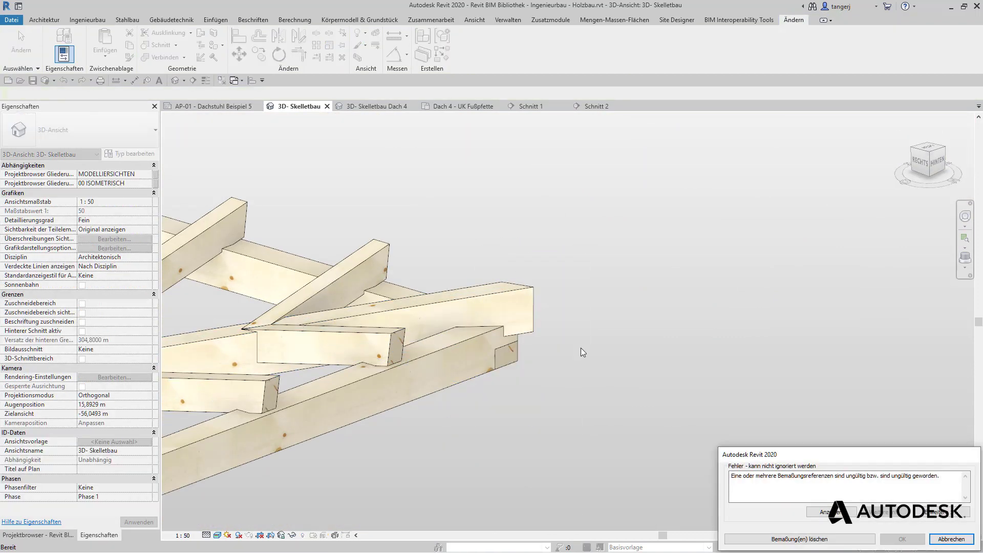
{"action": "key", "text": "Escape"}
{"action": "left_click", "coordinate": [551, 301]}
{"action": "key", "text": "Delete"}
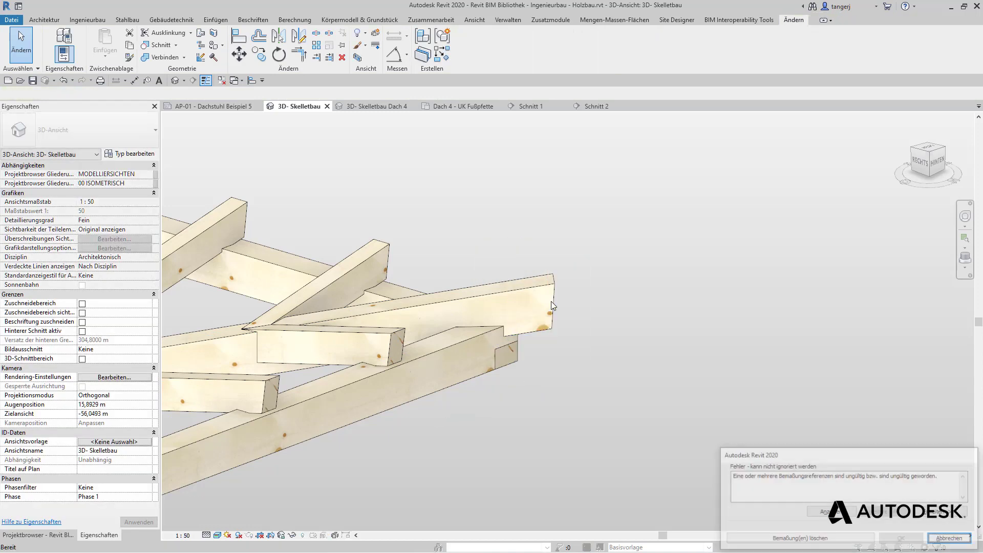
{"action": "left_click", "coordinate": [750, 539]}
{"action": "left_click", "coordinate": [552, 263]}
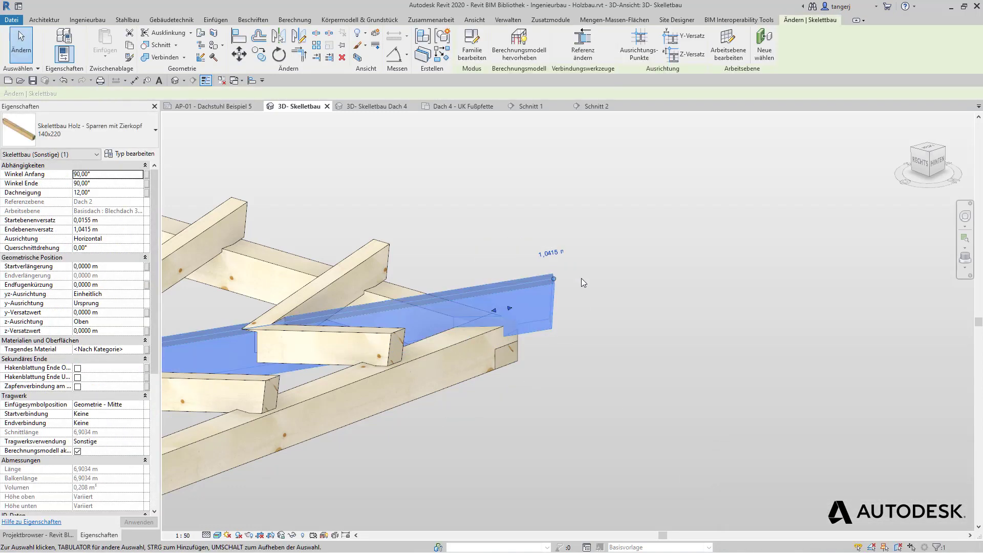
{"action": "mouse_move", "coordinate": [582, 278]}
{"action": "middle_mouse_down", "text": "shift"}
{"action": "mouse_move", "coordinate": [520, 285]}
{"action": "mouse_move", "coordinate": [542, 237]}
{"action": "middle_mouse_up", "text": "shift"}
{"action": "key", "text": "Escape"}
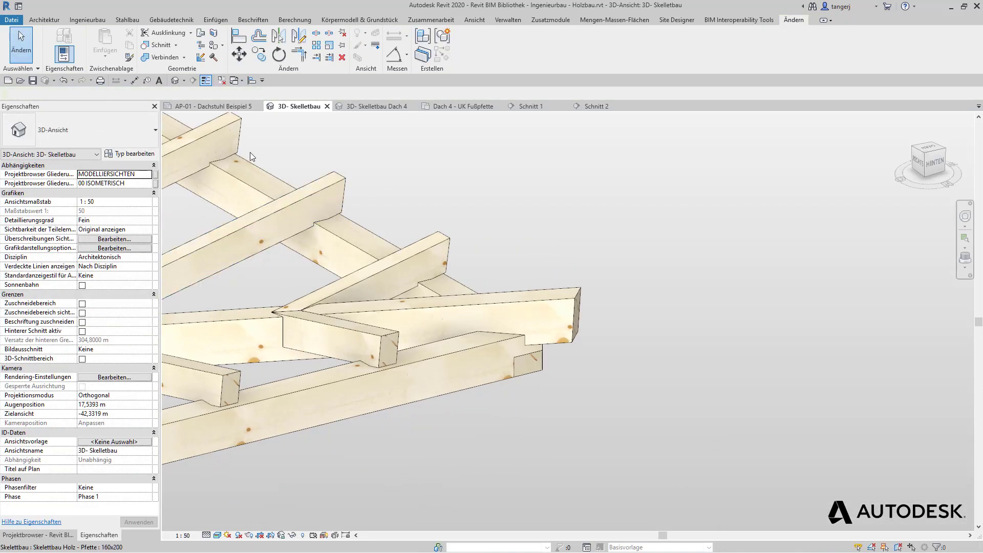
{"action": "left_click", "coordinate": [92, 21]}
Place a work-plane-based cutting void body at the beam end.
{"action": "left_click", "coordinate": [54, 41]}
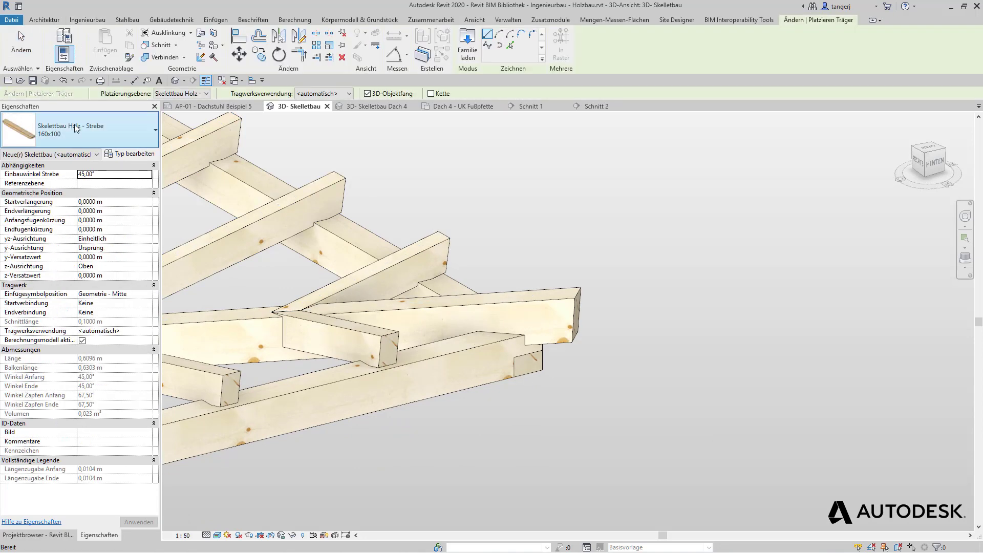
{"action": "left_click", "coordinate": [128, 130]}
{"action": "scroll", "coordinate": [165, 181], "scroll_direction": "up", "scroll_amount": 3}
{"action": "left_click", "coordinate": [164, 185]}
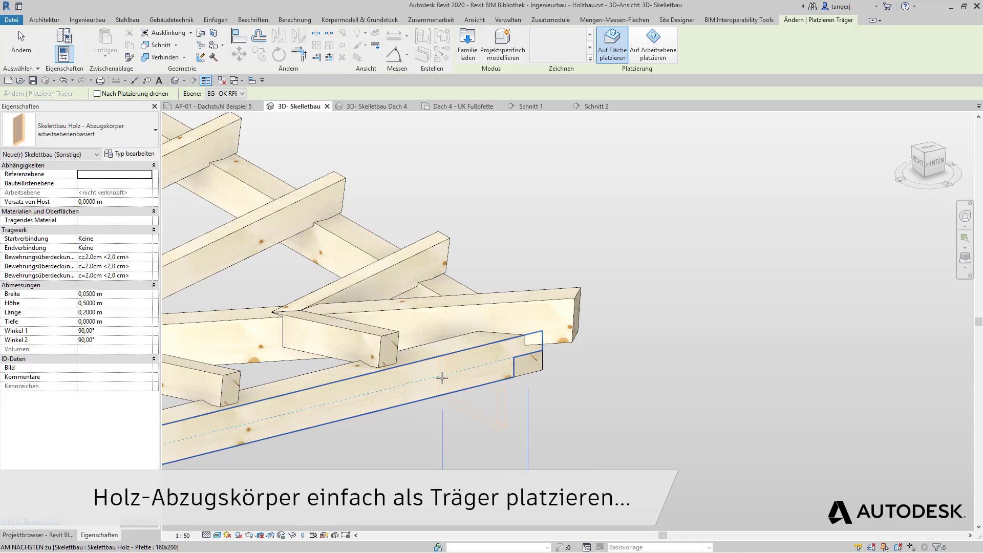
{"action": "left_click", "coordinate": [477, 377]}
{"action": "key", "text": "Escape"}
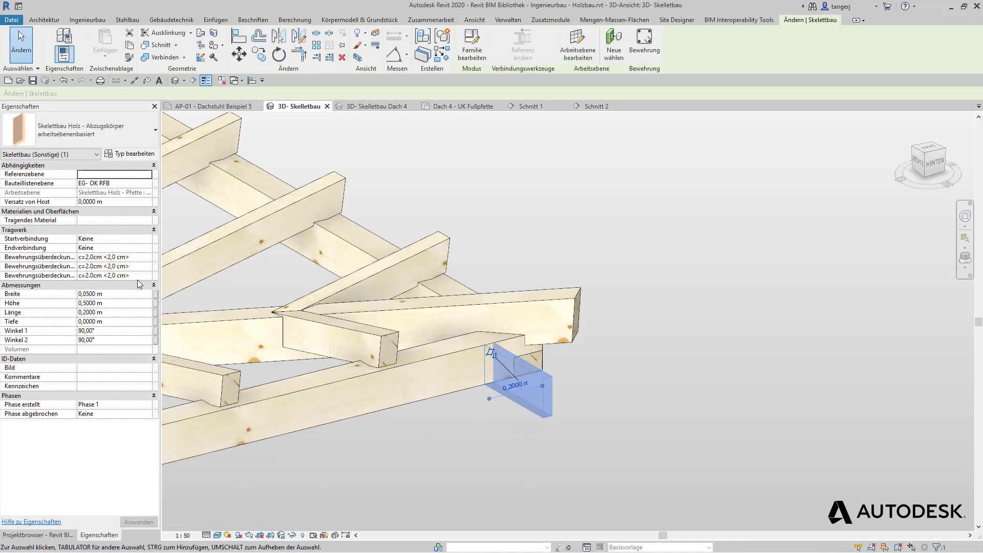
Size the void body to Breite 1,0 m, Höhe 0,2 m and Länge 0,7 m.
{"action": "key", "text": "Return"}
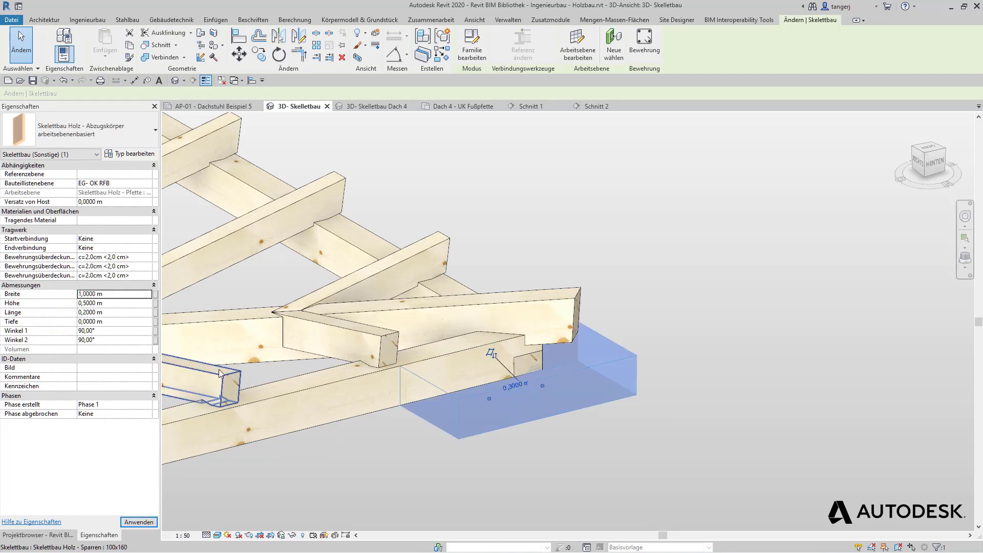
{"action": "left_click", "coordinate": [118, 302]}
{"action": "type", "text": ",2"}
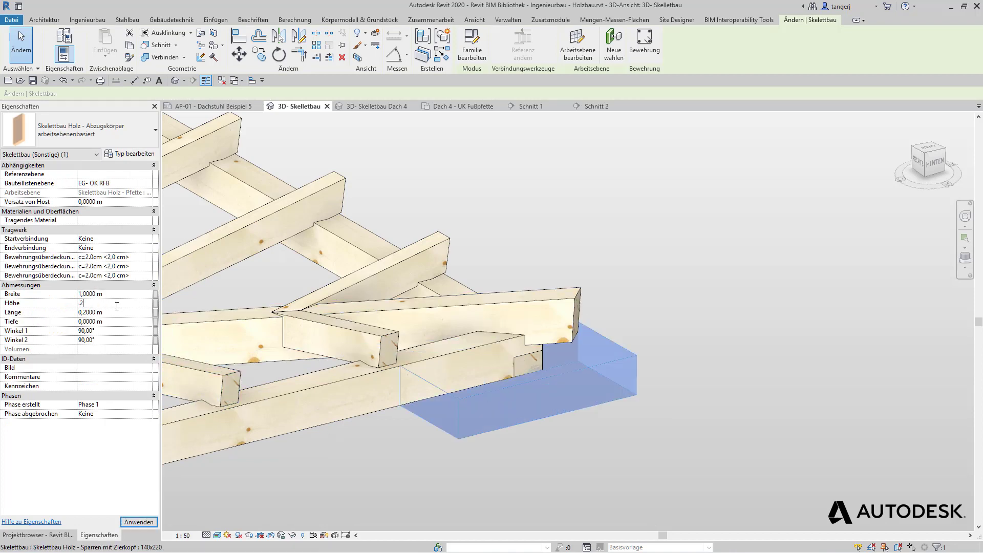
{"action": "left_click", "coordinate": [119, 313]}
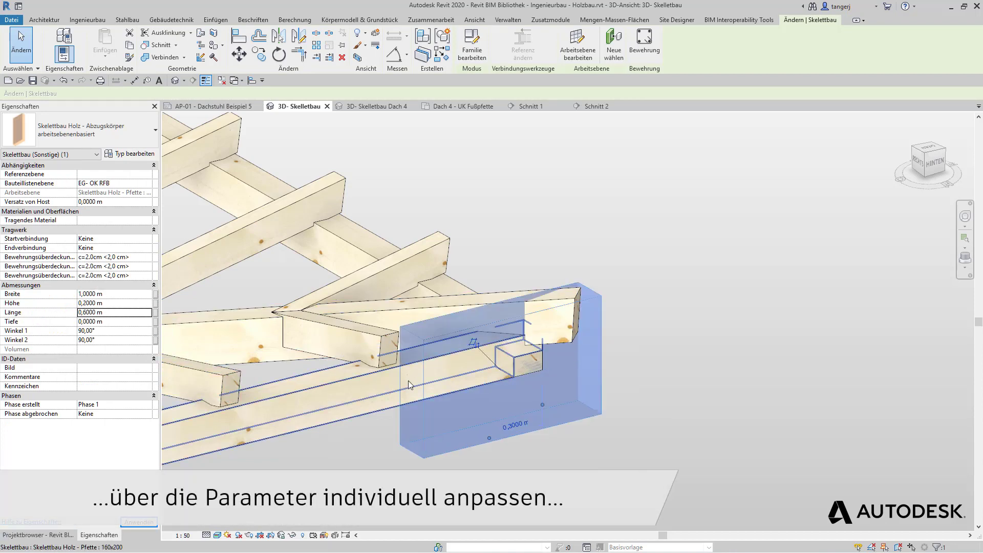
{"action": "left_click", "coordinate": [628, 399]}
{"action": "left_click", "coordinate": [487, 324]}
{"action": "middle_click_drag", "start_coordinate": [486, 325], "coordinate": [201, 327], "text": "shift"}
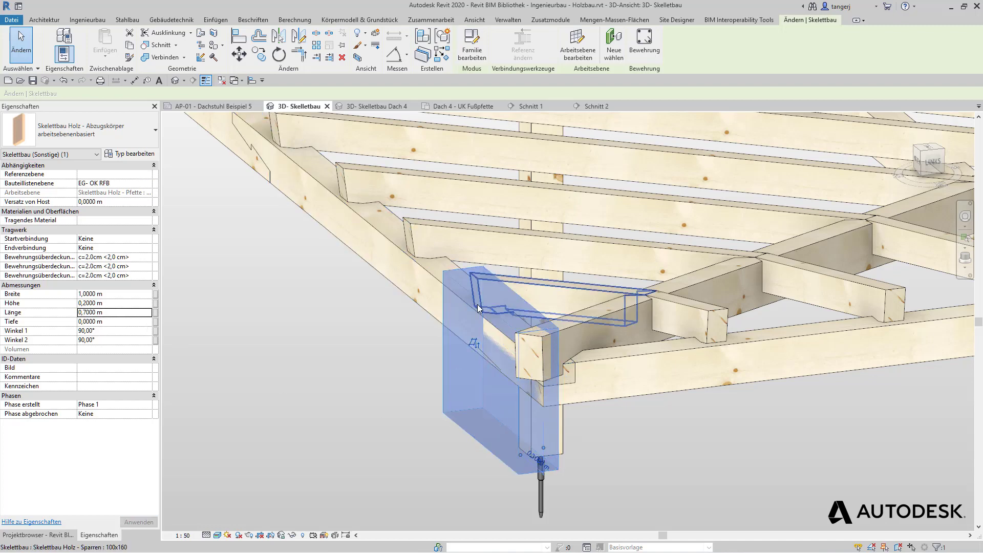
Place a second identical void body on the beam face using Create Similar (CS).
{"action": "left_click", "coordinate": [411, 416]}
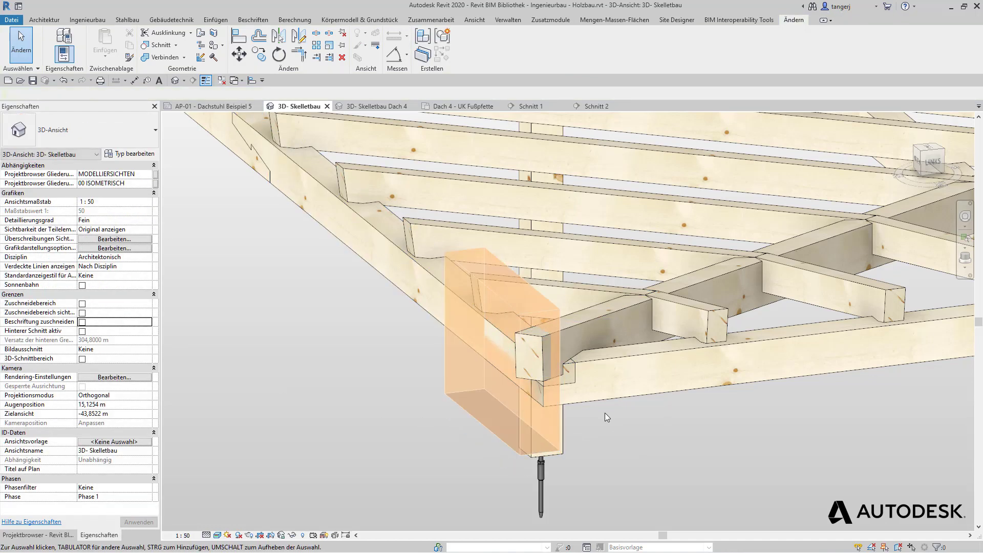
{"action": "middle_click_drag", "start_coordinate": [509, 324], "coordinate": [421, 316]}
{"action": "left_click", "coordinate": [413, 314]}
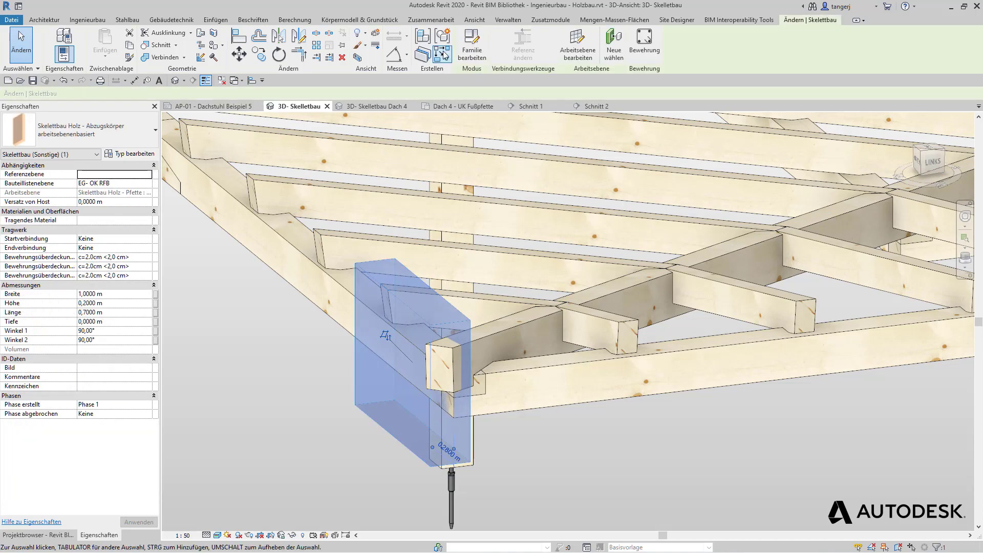
{"action": "key", "text": "c"}
{"action": "key", "text": "s"}
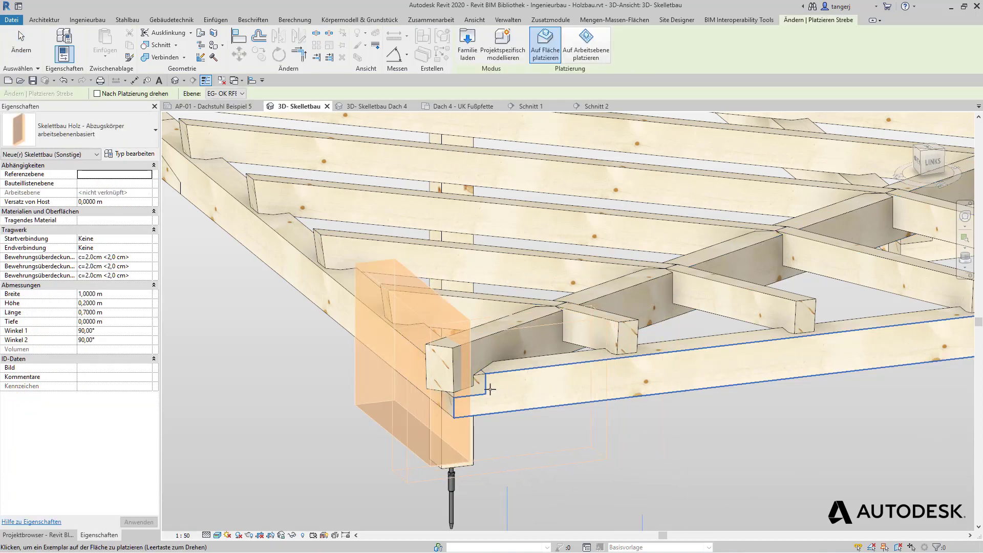
{"action": "left_click", "coordinate": [490, 390]}
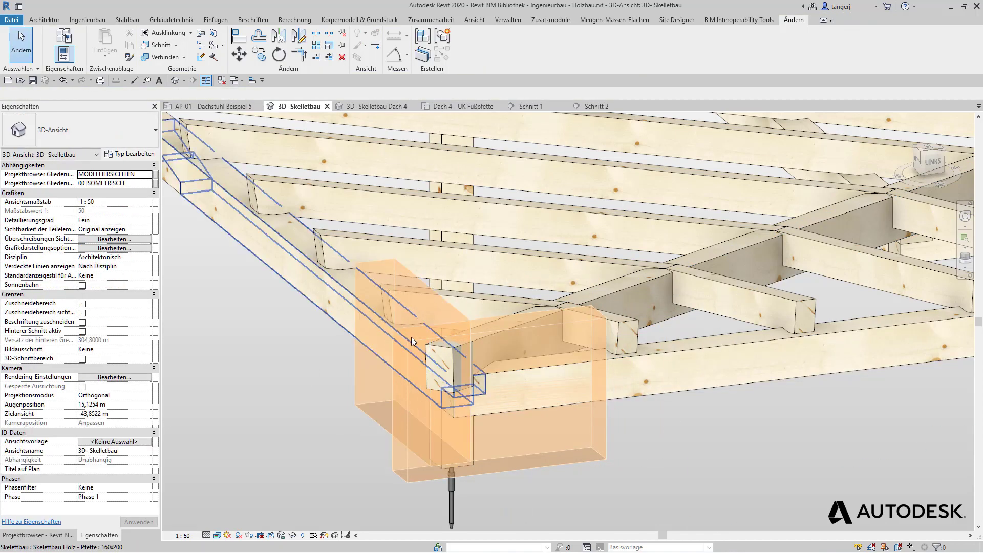
{"action": "left_click", "coordinate": [372, 334]}
{"action": "mouse_move", "coordinate": [372, 333]}
{"action": "middle_mouse_down", "text": "shift"}
{"action": "mouse_move", "coordinate": [809, 479]}
{"action": "mouse_move", "coordinate": [774, 391]}
{"action": "middle_mouse_up", "text": "shift"}
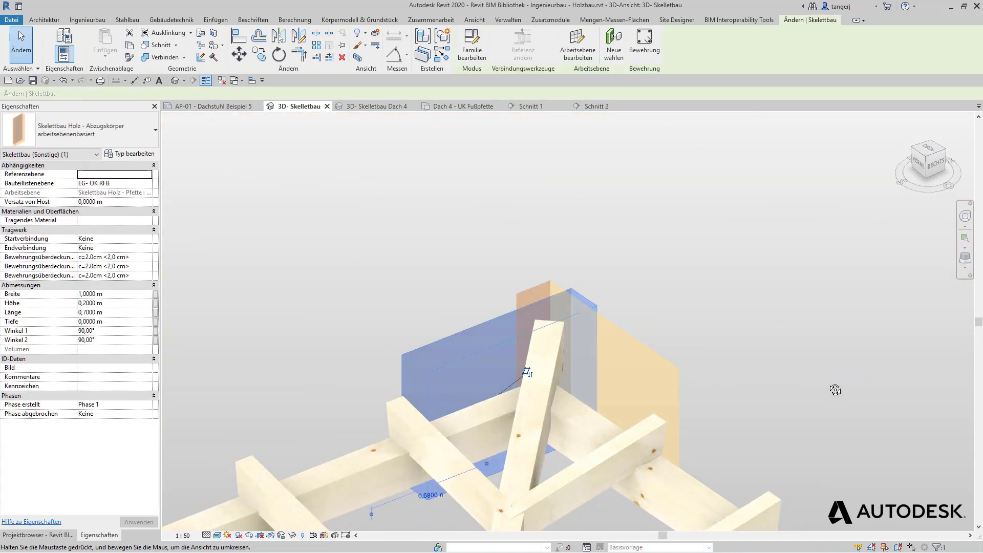
Cut the sloping rafter with the new void body using Cut Geometry.
{"action": "left_click", "coordinate": [200, 57]}
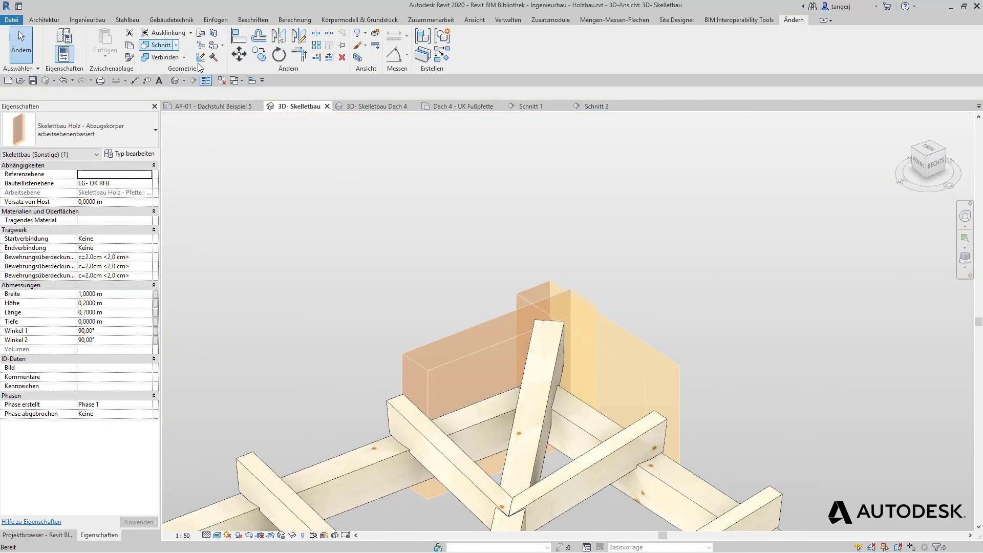
{"action": "left_click", "coordinate": [528, 368]}
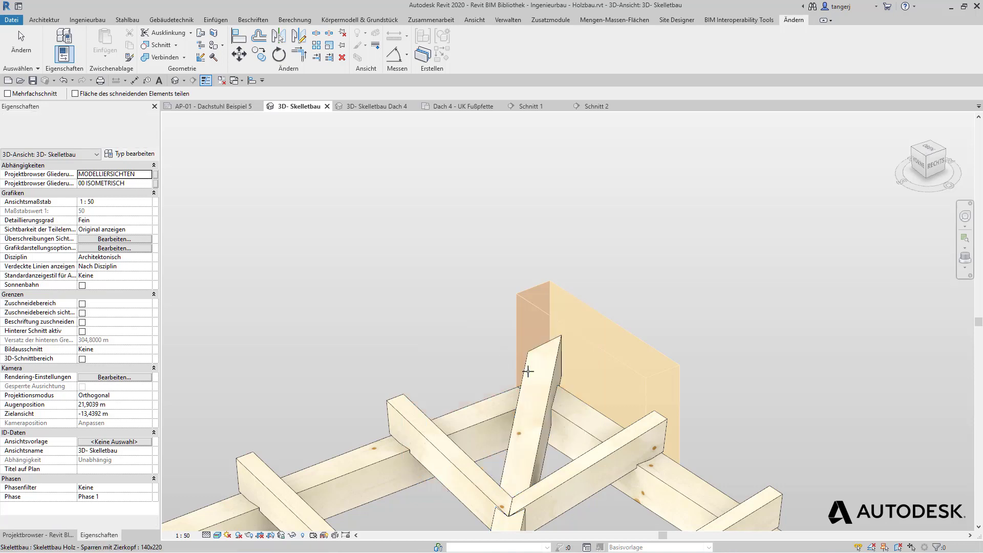
{"action": "left_click", "coordinate": [547, 323]}
{"action": "mouse_move", "coordinate": [548, 322]}
{"action": "middle_mouse_down", "text": "shift"}
{"action": "mouse_move", "coordinate": [188, 250]}
{"action": "mouse_move", "coordinate": [430, 395]}
{"action": "mouse_move", "coordinate": [658, 219]}
{"action": "middle_mouse_up", "text": "shift"}
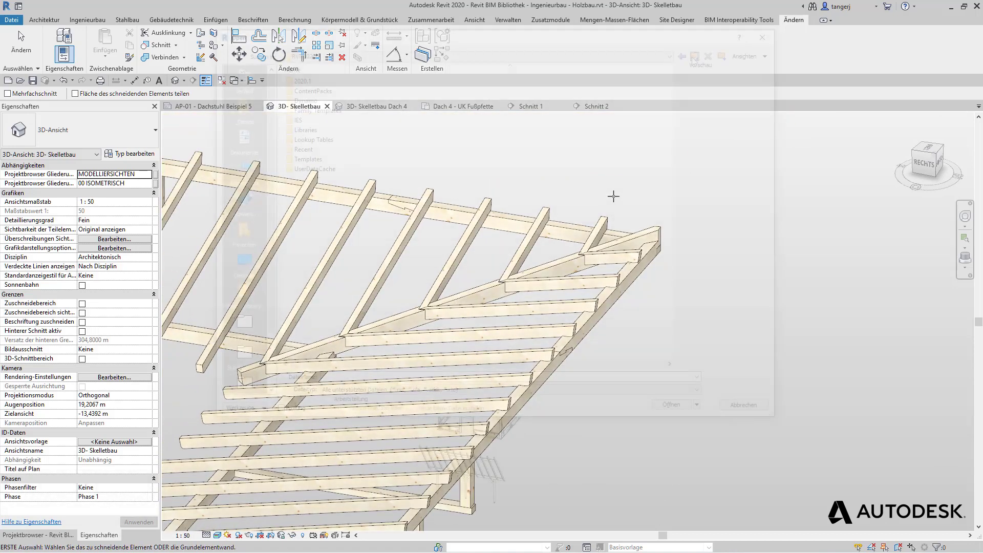
Open Revit BIM Bibliothek - Ingenieurbau - Holzbau.rvt and zoom in on the rafter-end joint.
{"action": "key", "text": "ctrl+o"}
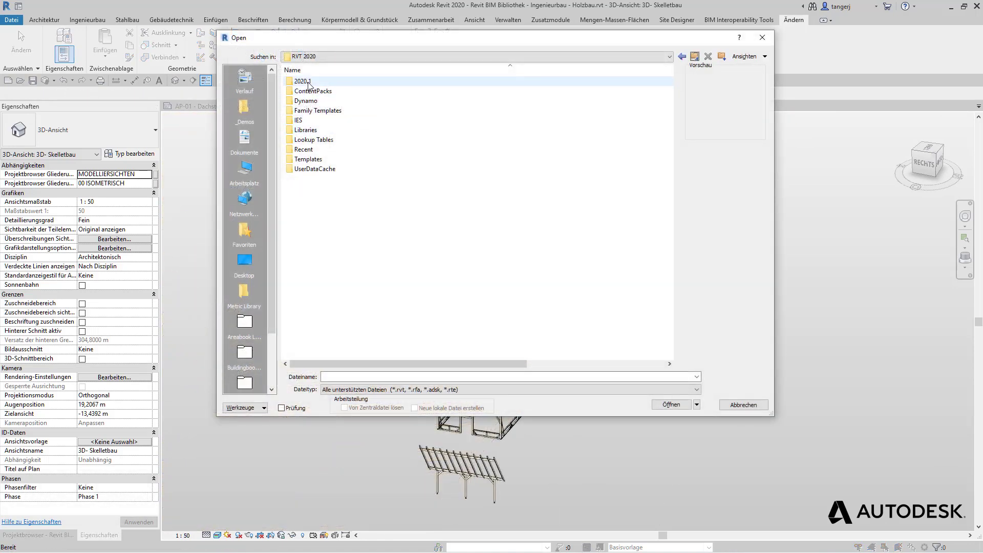
{"action": "double_click", "coordinate": [310, 83]}
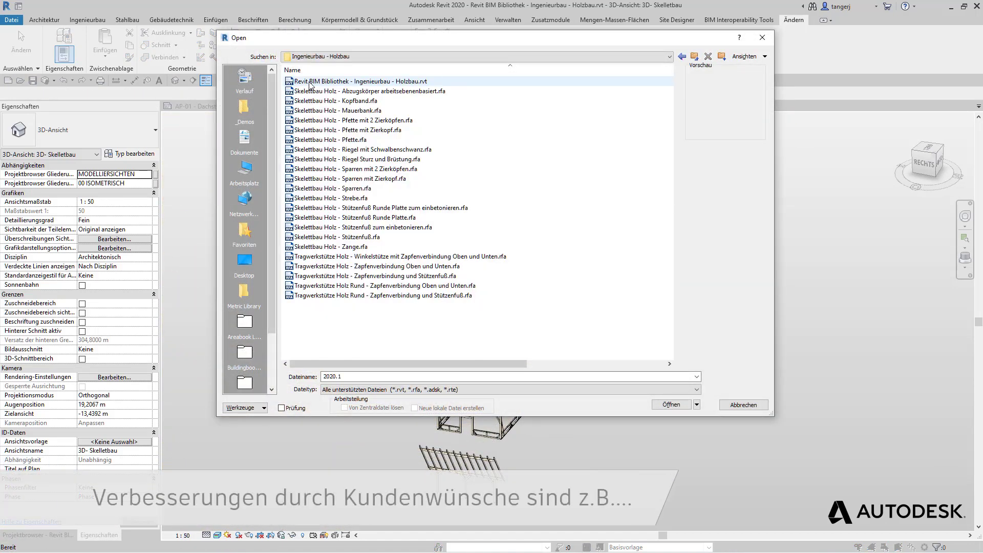
{"action": "double_click", "coordinate": [310, 83]}
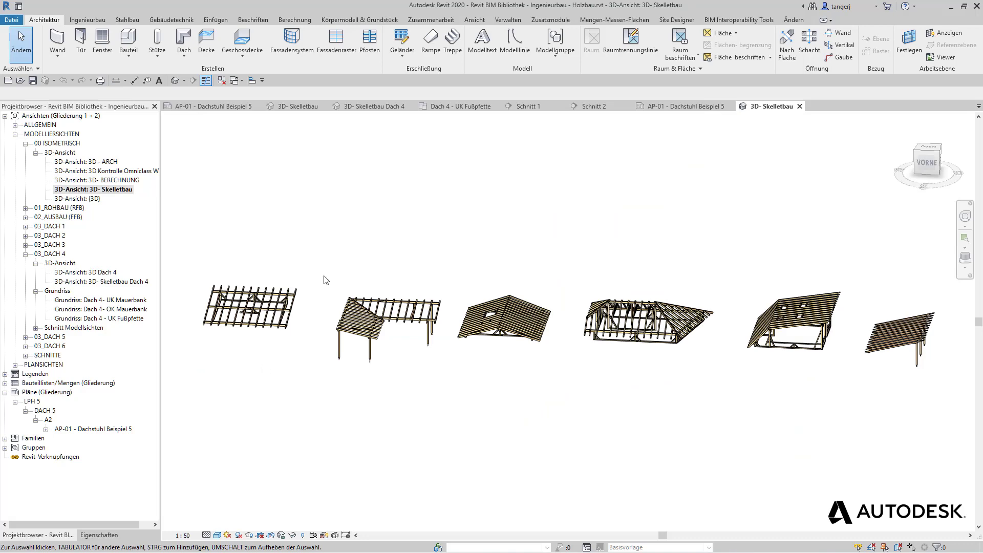
{"action": "scroll", "coordinate": [349, 291], "scroll_direction": "up", "scroll_amount": 3}
{"action": "scroll", "coordinate": [349, 318], "scroll_direction": "up", "scroll_amount": 4}
{"action": "scroll", "coordinate": [359, 338], "scroll_direction": "up", "scroll_amount": 4}
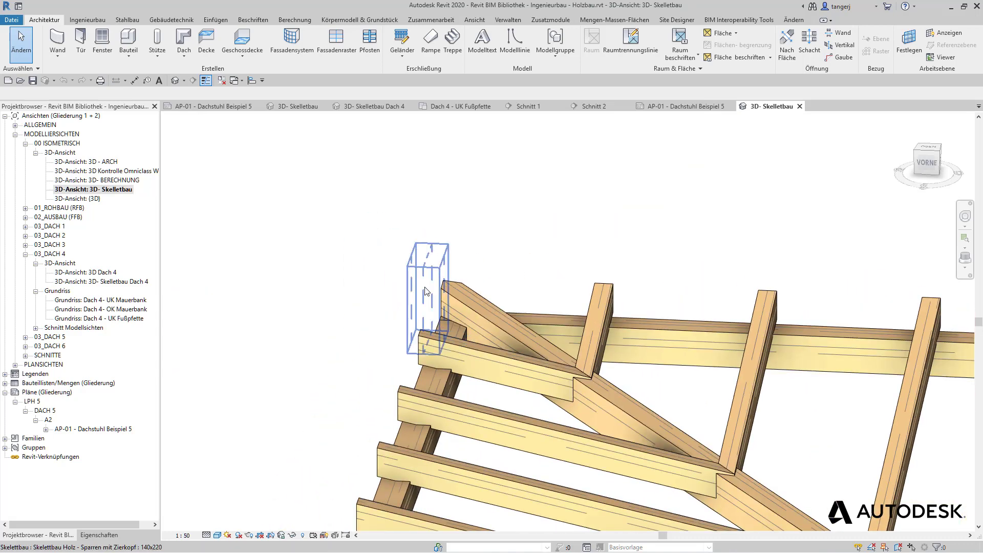
{"action": "scroll", "coordinate": [375, 365], "scroll_direction": "up", "scroll_amount": 3}
{"action": "middle_click_drag", "start_coordinate": [307, 417], "coordinate": [297, 353]}
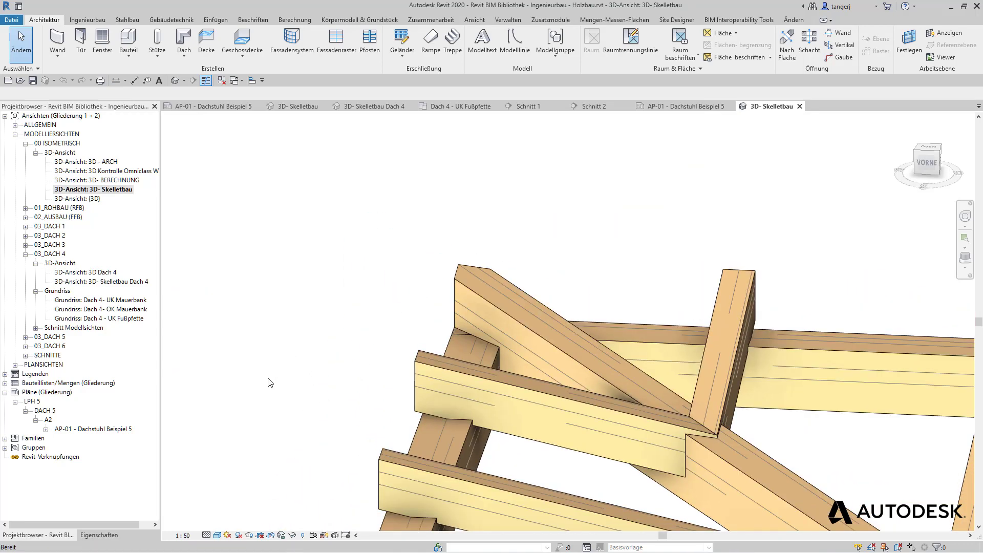
Turn on the Skelettbau subcategory Holzbau - Abzugskörper in Visibility/Graphics (VG).
{"action": "key", "text": "v"}
{"action": "key", "text": "v"}
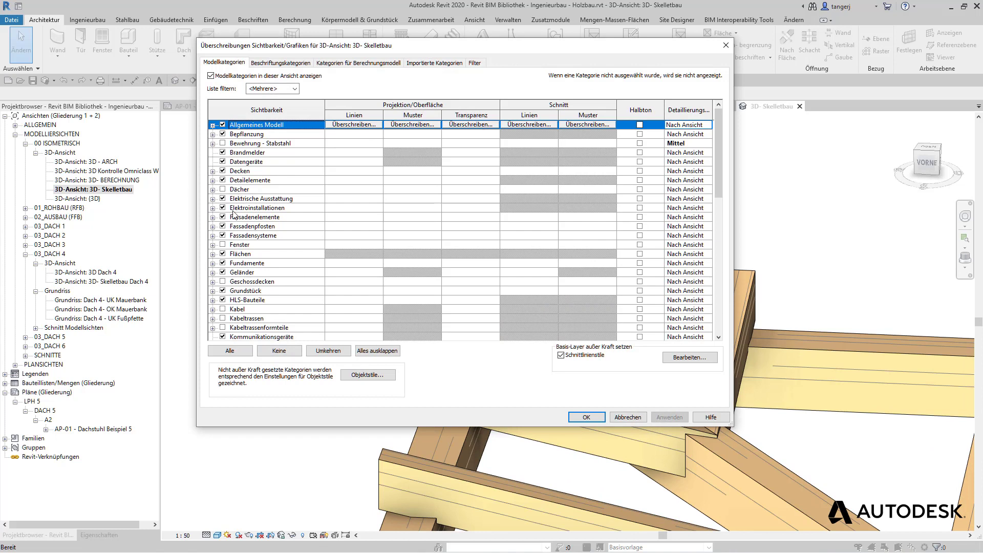
{"action": "scroll", "coordinate": [233, 214], "scroll_direction": "down", "scroll_amount": 5}
{"action": "scroll", "coordinate": [228, 290], "scroll_direction": "down", "scroll_amount": 5}
{"action": "left_click", "coordinate": [212, 300]}
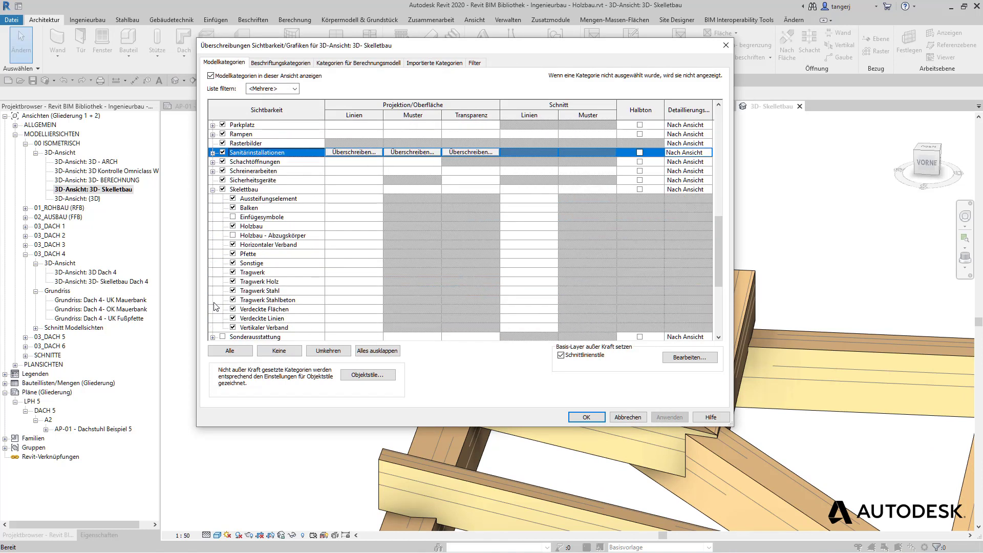
{"action": "left_click", "coordinate": [288, 236]}
{"action": "left_click", "coordinate": [233, 236]}
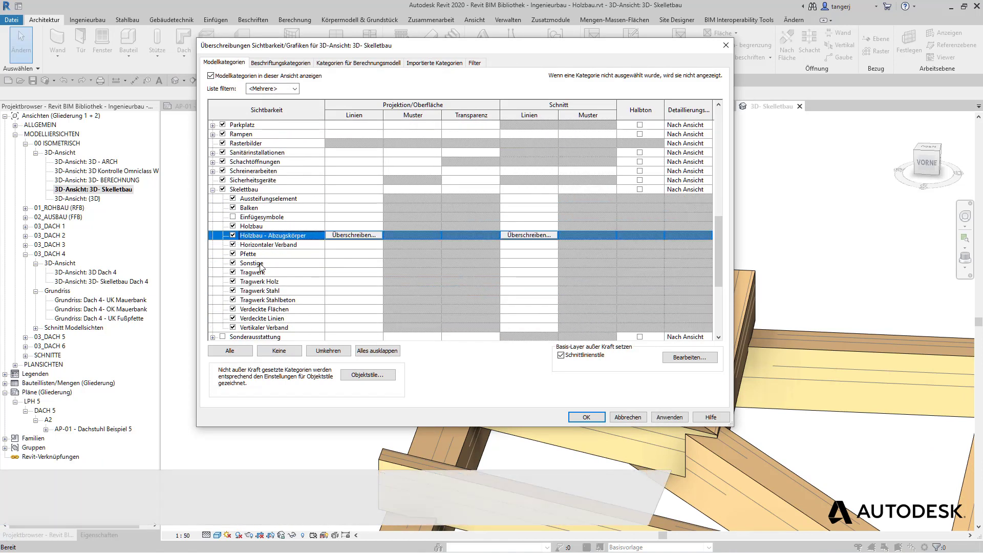
{"action": "left_click", "coordinate": [584, 417]}
Inspect the void box in Realistic display, then return to Consistent Colors.
{"action": "left_click", "coordinate": [470, 251]}
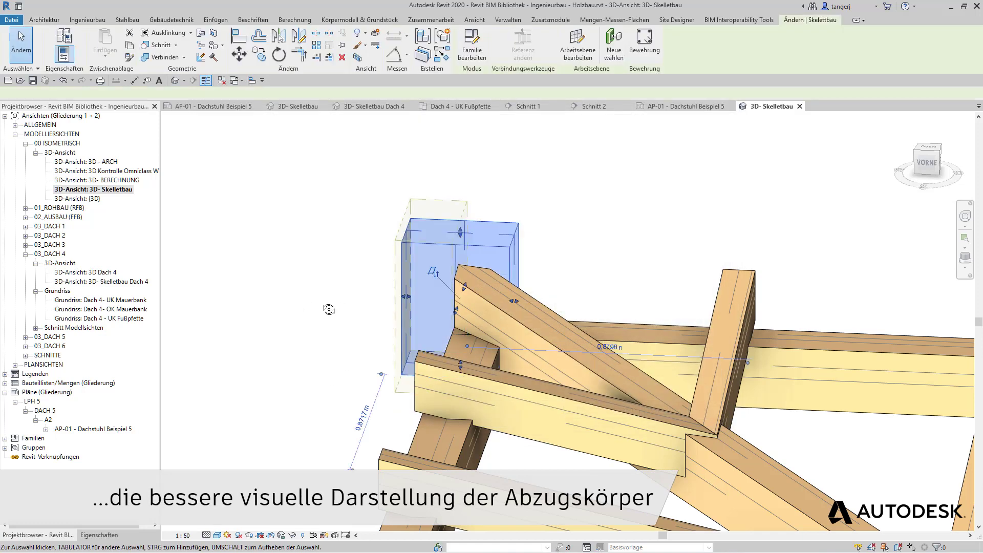
{"action": "mouse_move", "coordinate": [470, 252]}
{"action": "middle_mouse_down", "text": "shift"}
{"action": "mouse_move", "coordinate": [730, 347]}
{"action": "mouse_move", "coordinate": [591, 414]}
{"action": "middle_mouse_up", "text": "shift"}
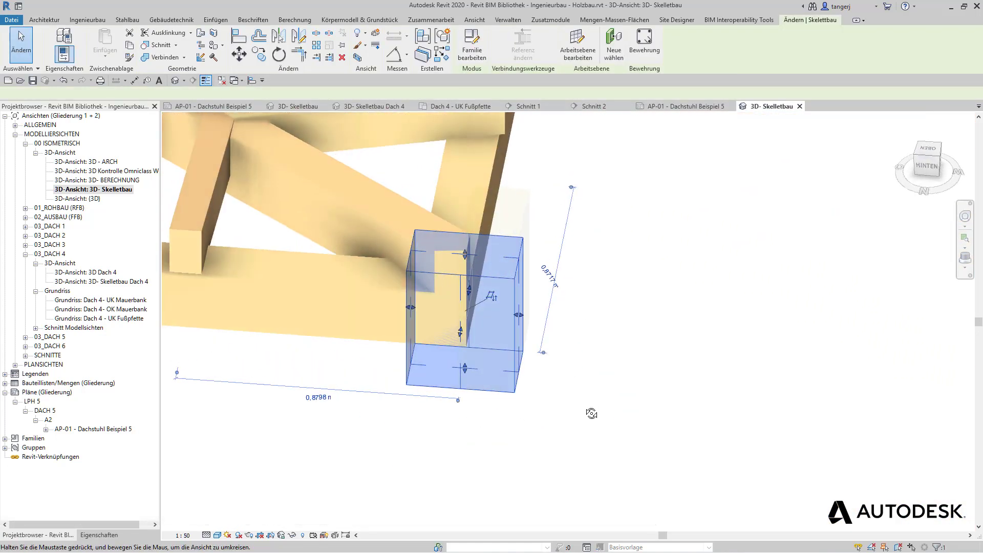
{"action": "left_click", "coordinate": [217, 535]}
{"action": "left_click", "coordinate": [241, 517]}
{"action": "key", "text": "Escape"}
{"action": "middle_click_drag", "start_coordinate": [348, 496], "coordinate": [373, 417], "text": "shift"}
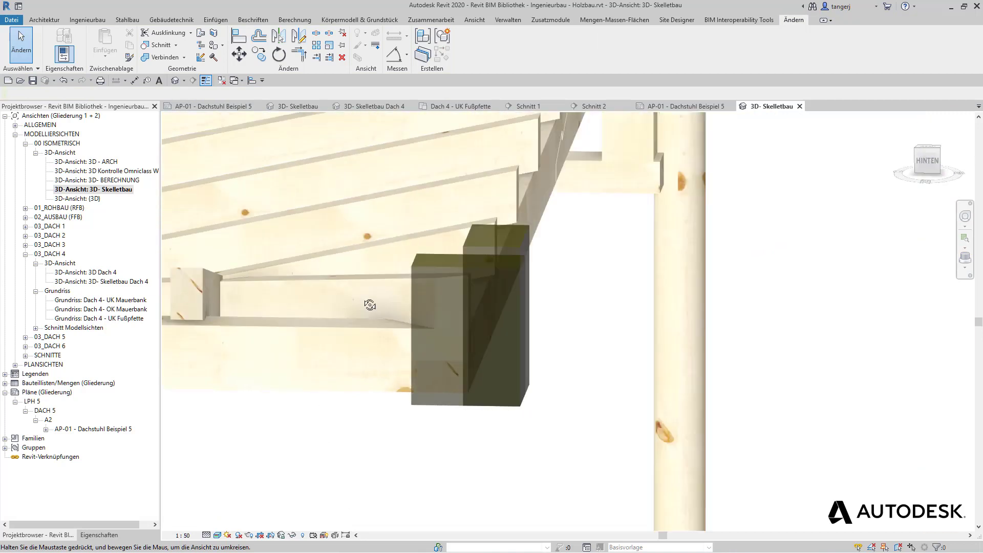
{"action": "left_click", "coordinate": [224, 535]}
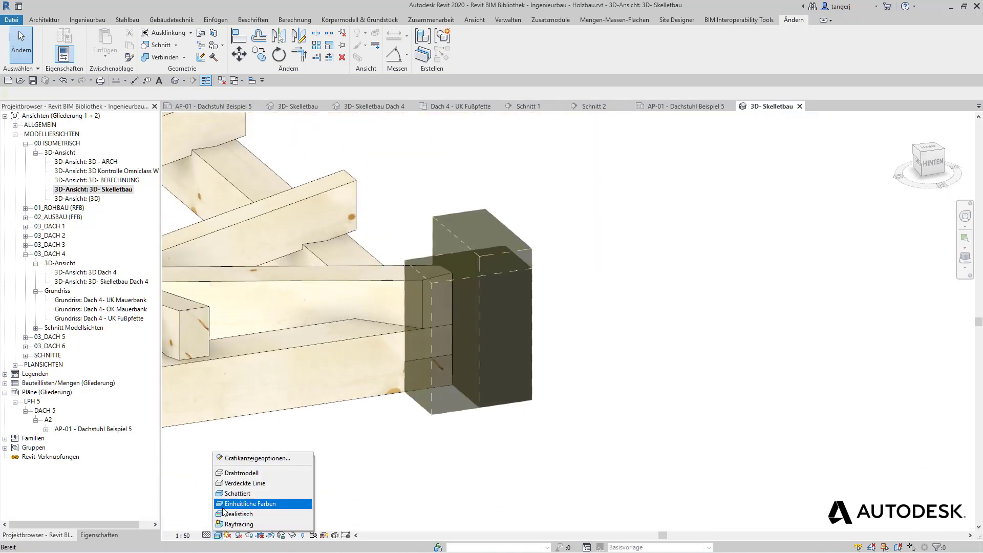
{"action": "left_click", "coordinate": [241, 493]}
Drag the void box's shape handles into a low block beneath the rafter.
{"action": "left_click", "coordinate": [452, 278]}
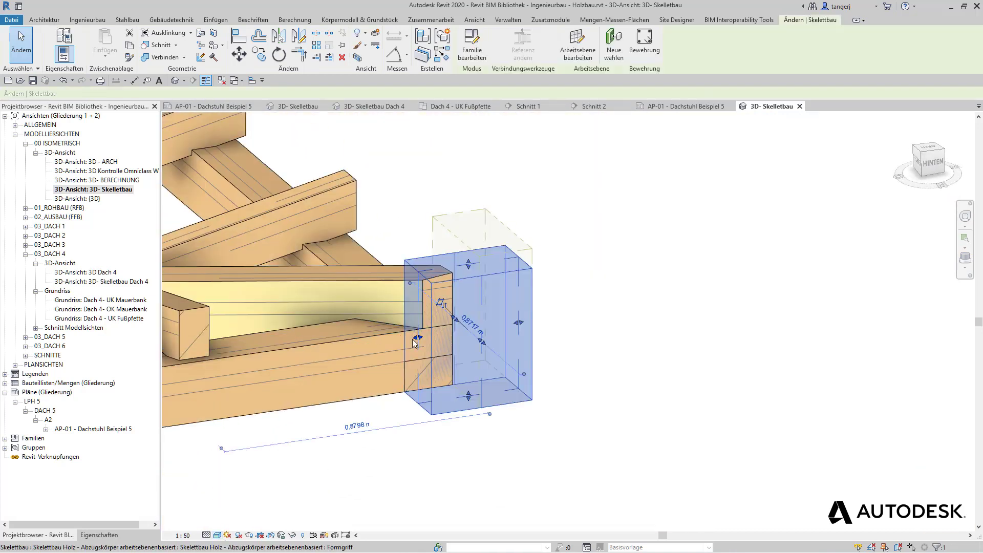
{"action": "left_click_drag", "start_coordinate": [412, 339], "coordinate": [335, 364]}
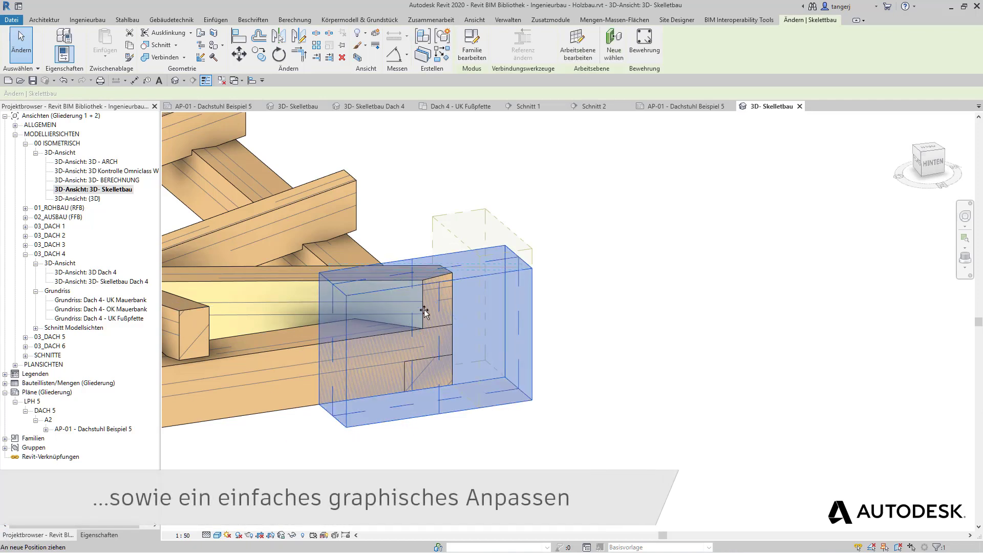
{"action": "left_click_drag", "start_coordinate": [424, 311], "coordinate": [447, 392]}
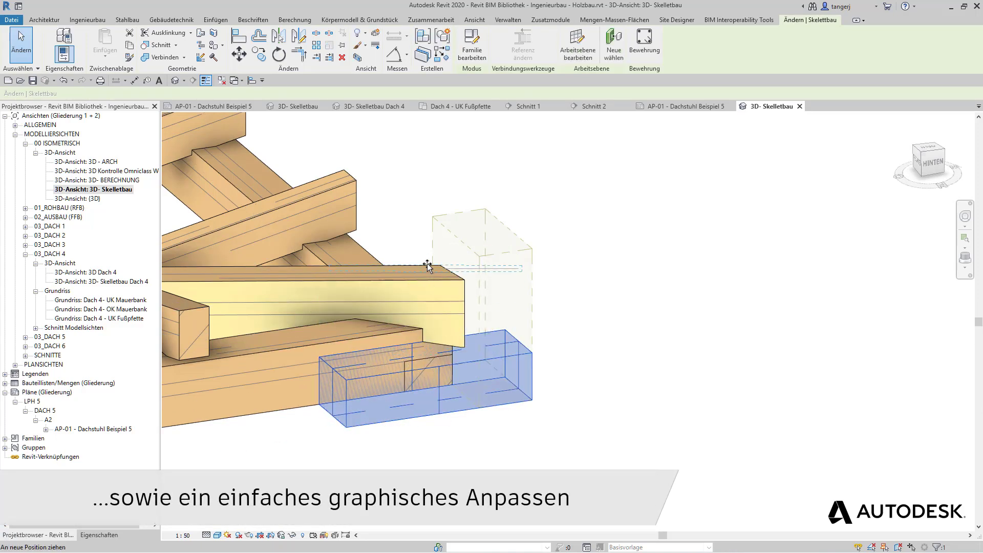
{"action": "left_click_drag", "start_coordinate": [427, 263], "coordinate": [428, 265]}
{"action": "left_click", "coordinate": [586, 414]}
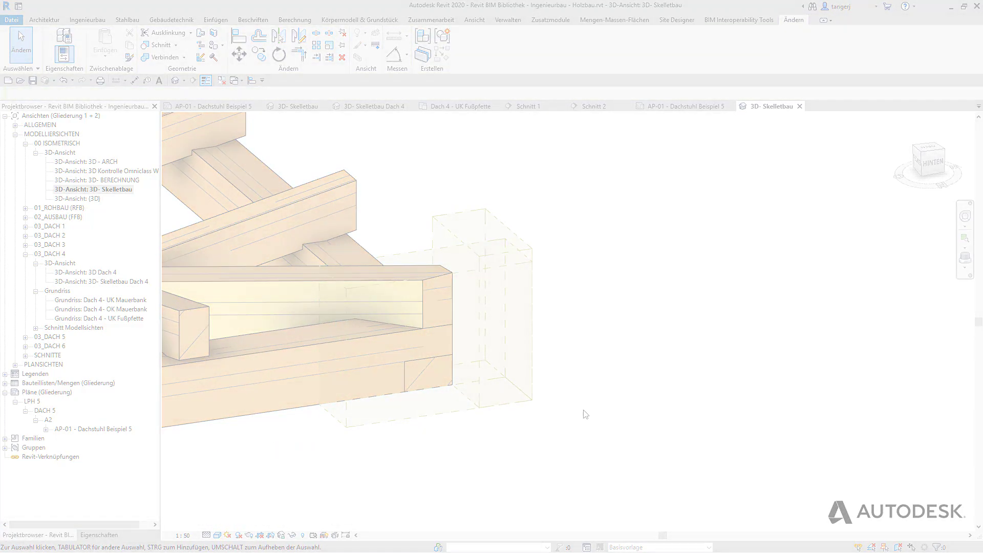